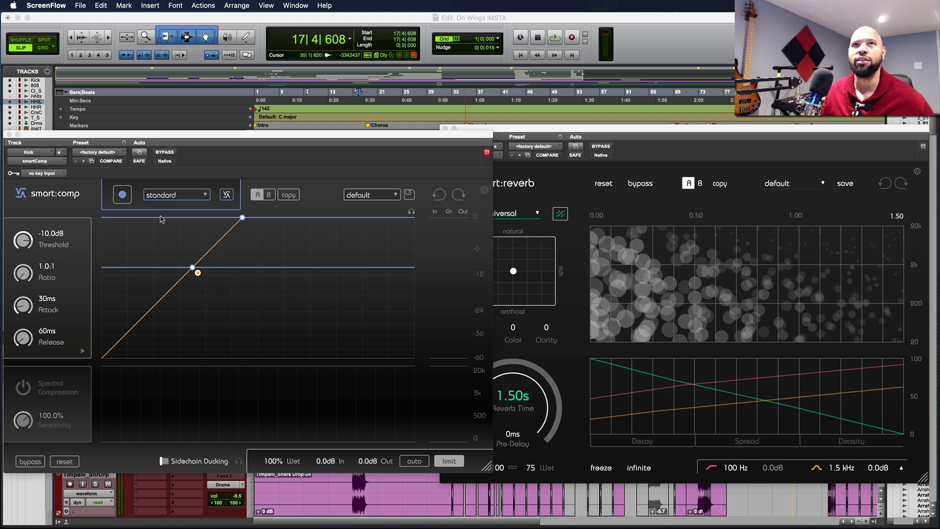
- Bring the smart:reverb window into full view, look through its profile options, and close it
drag(171, 136, 244, 133)
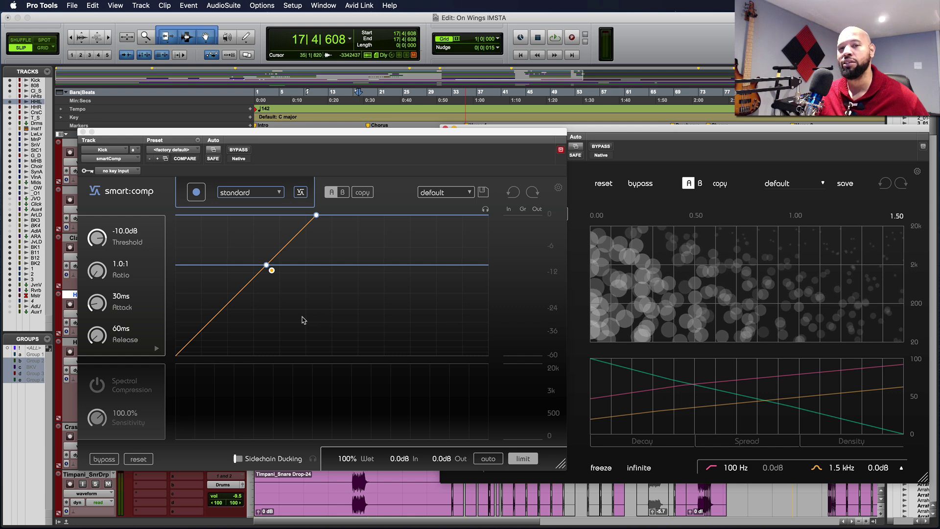
drag(662, 131, 548, 133)
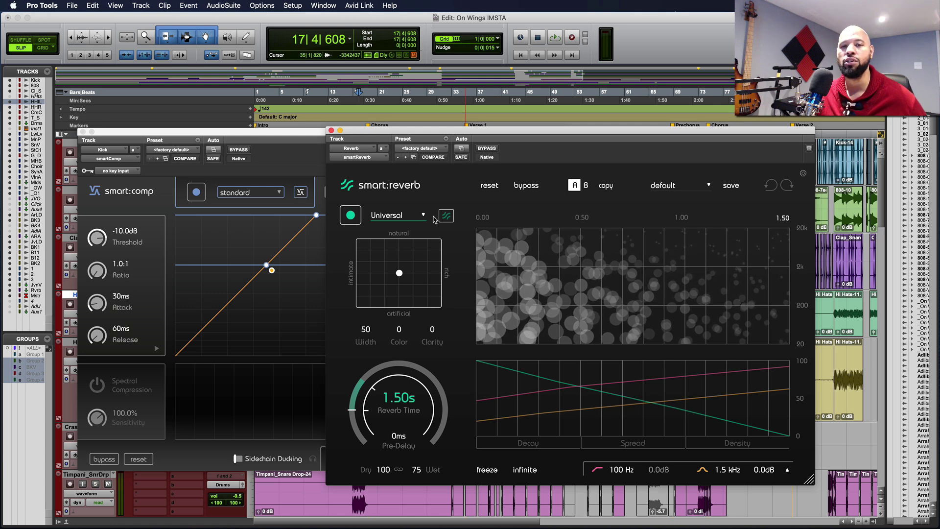
click(407, 214)
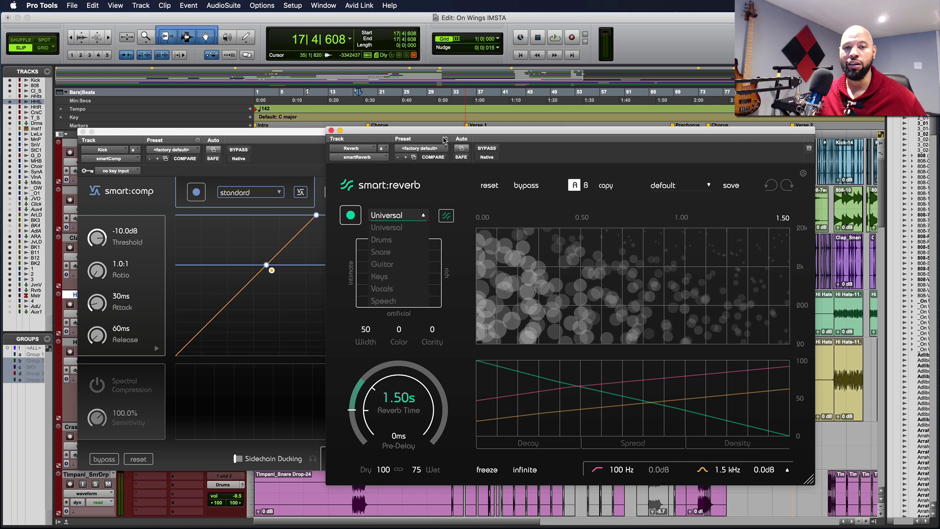
click(331, 131)
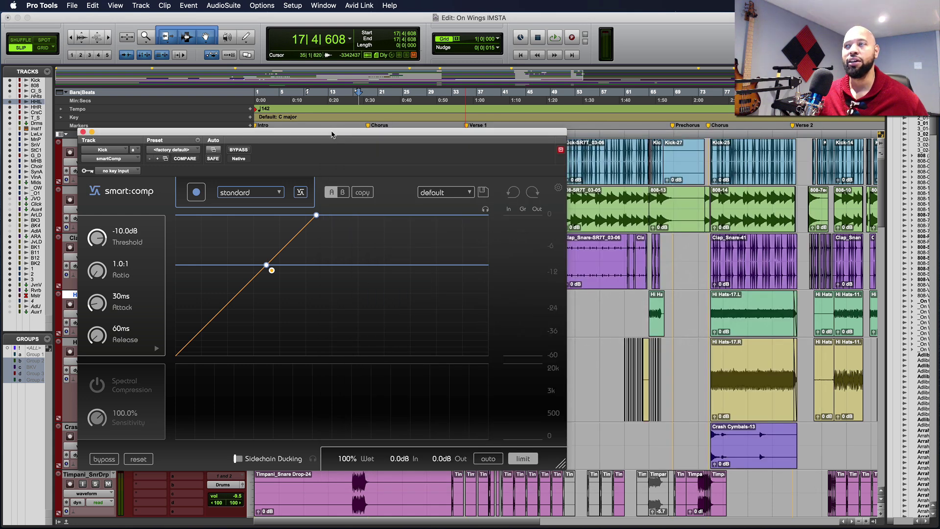
- Play the session from the beginning and close the Kick track's smart:comp window
key(Return)
drag(300, 130, 495, 123)
scroll(149, 235, down, 3)
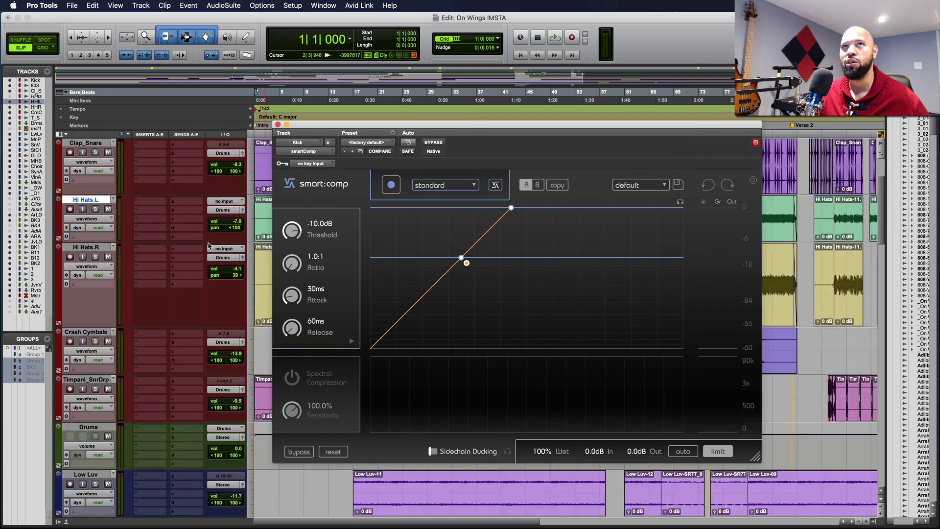
scroll(150, 235, up, 3)
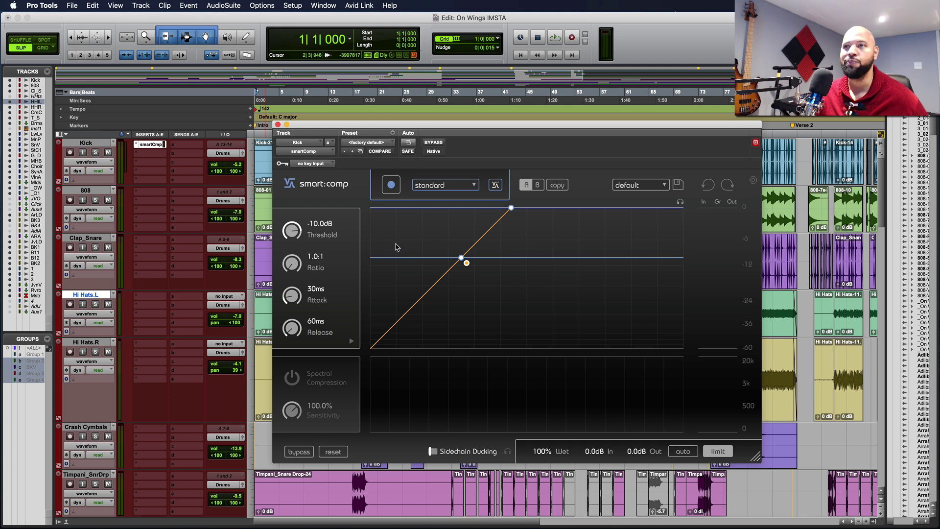
key(space)
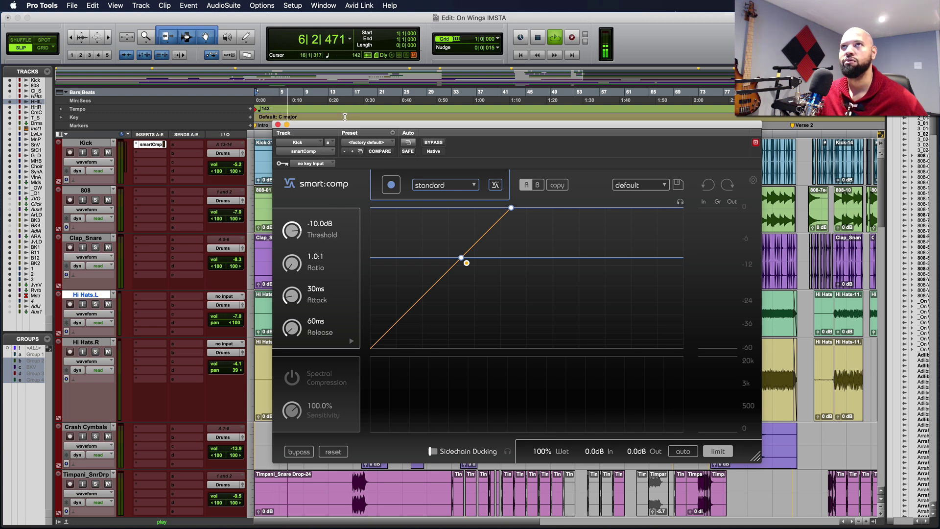
click(278, 124)
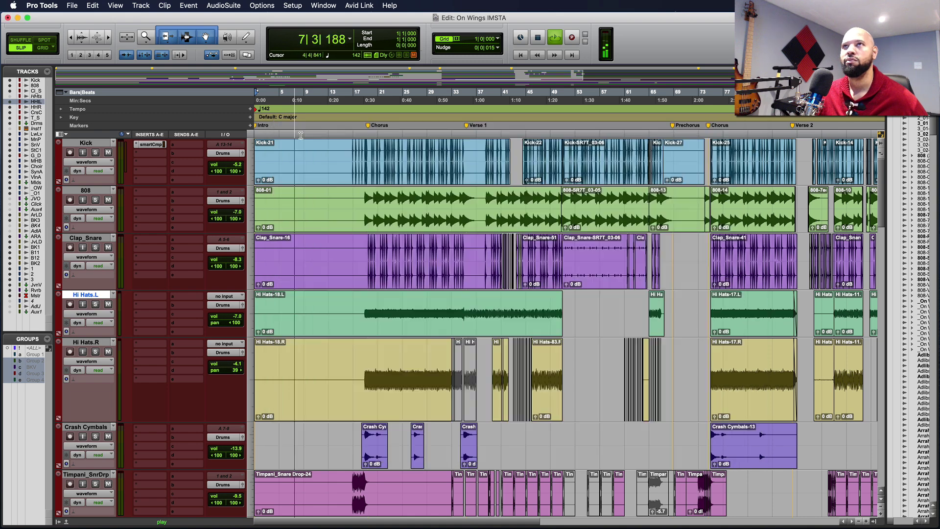
- Look through all the session's tracks down to Master while the song plays, and stop playback
scroll(363, 185, down, 10)
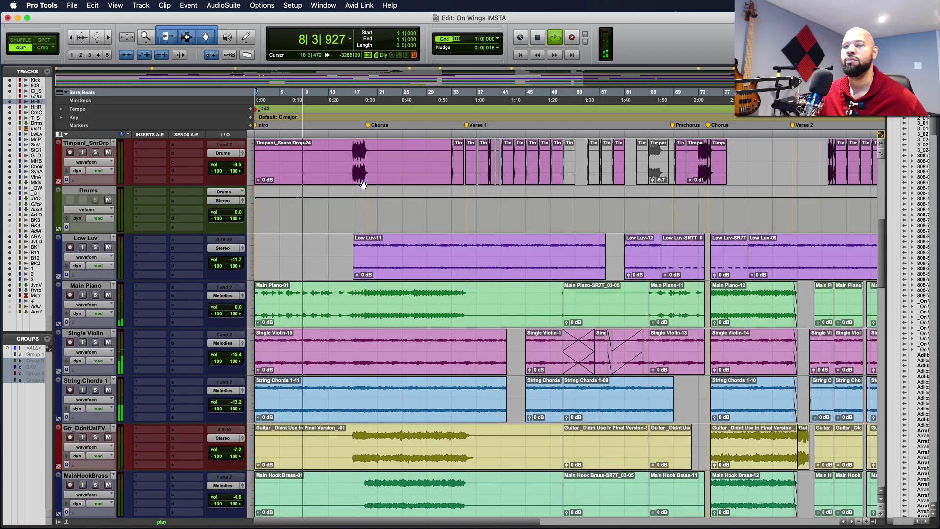
scroll(363, 185, down, 8)
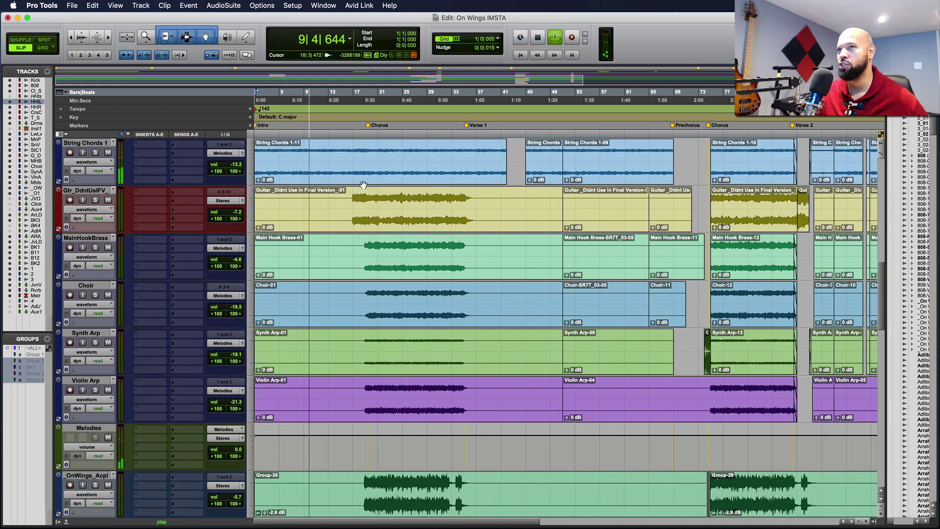
scroll(363, 184, down, 6)
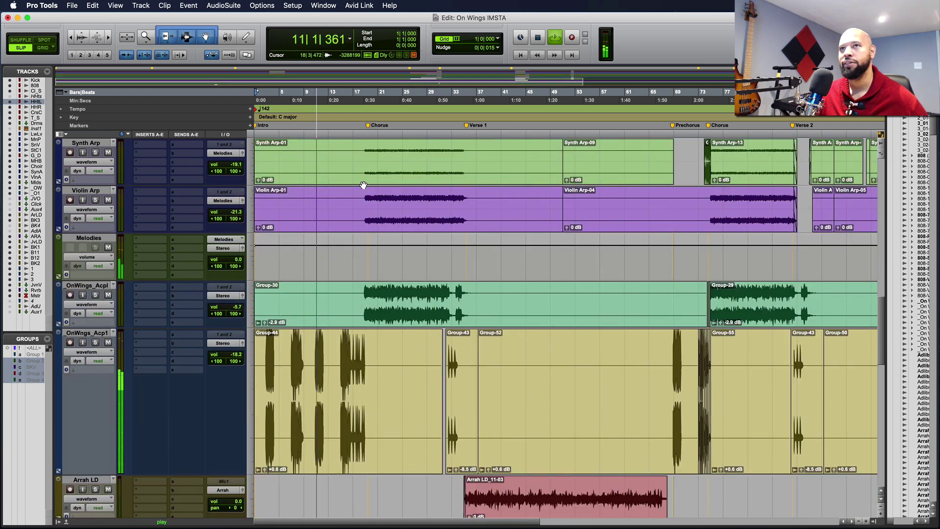
scroll(363, 184, down, 6)
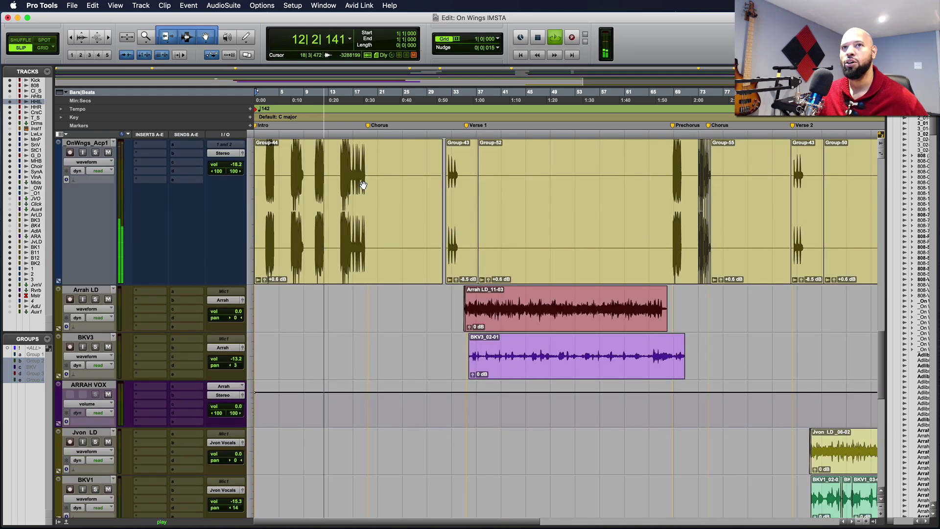
scroll(363, 185, down, 10)
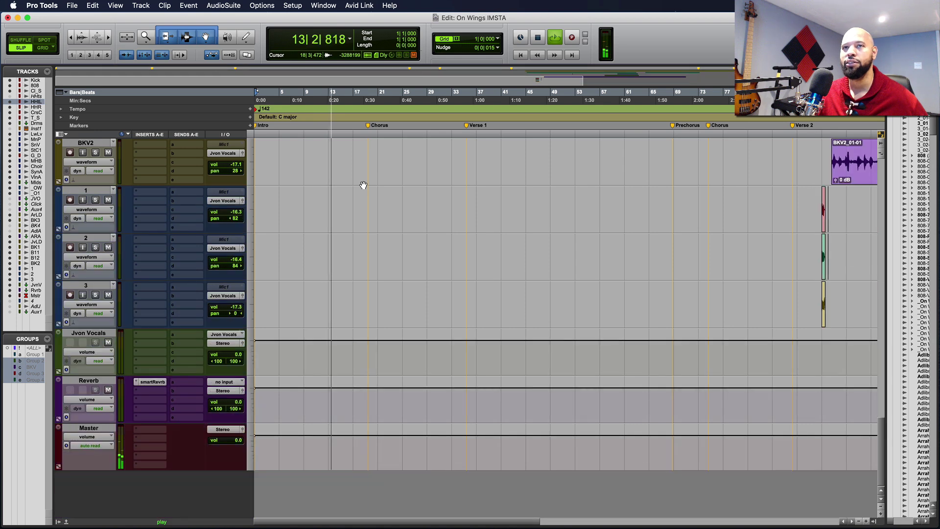
scroll(362, 185, down, 2)
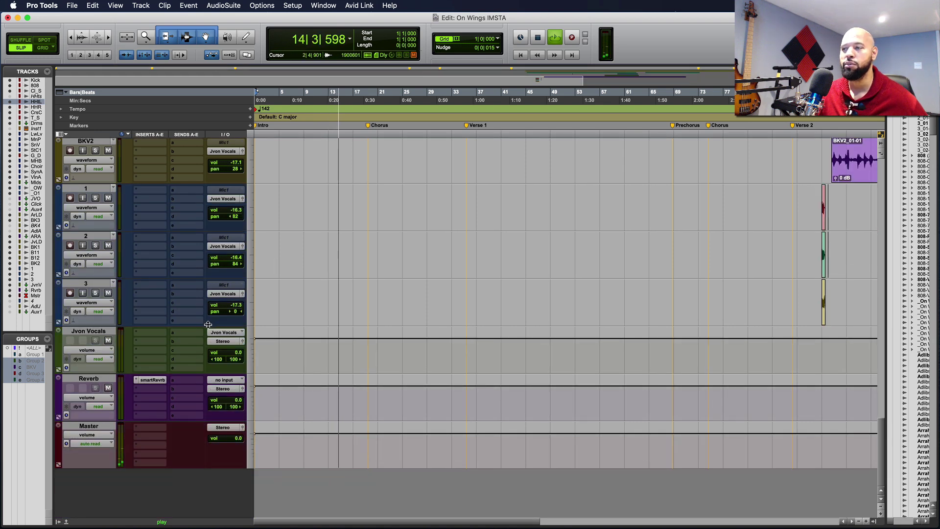
scroll(216, 323, up, 10)
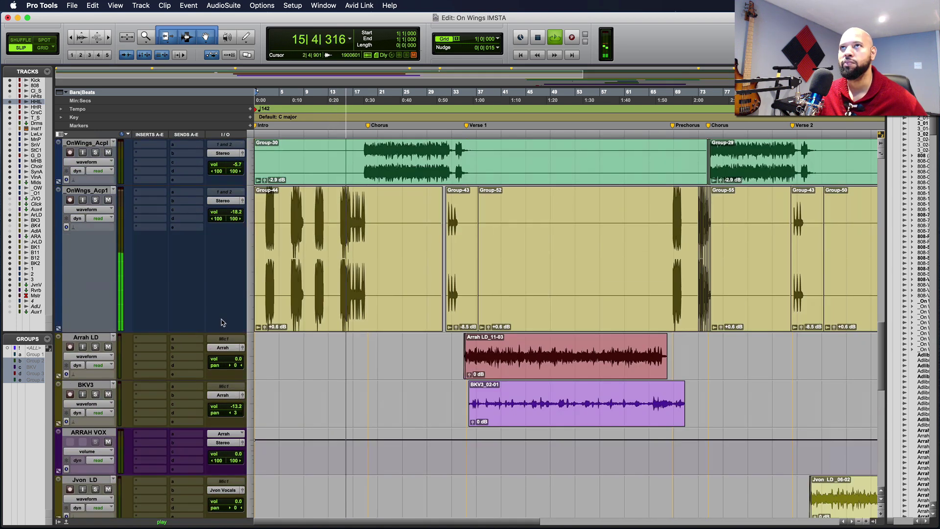
scroll(221, 322, up, 15)
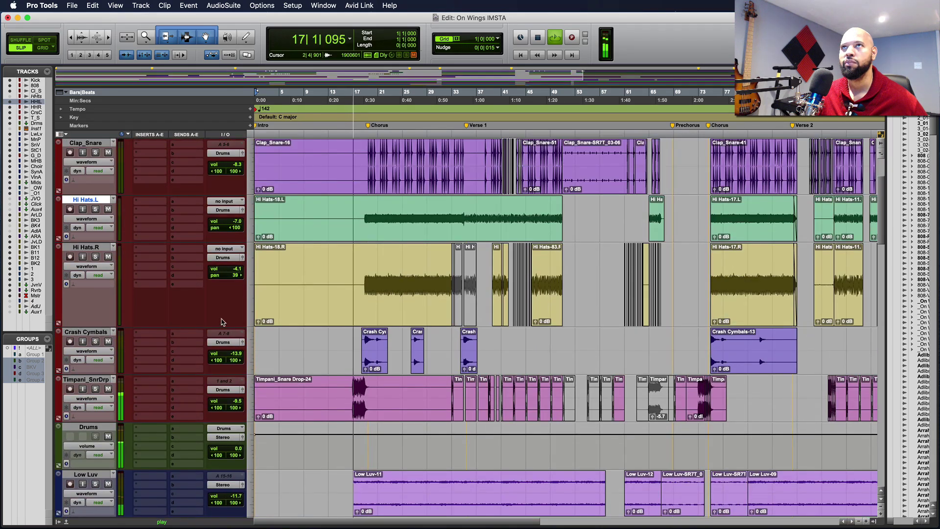
scroll(221, 322, up, 3)
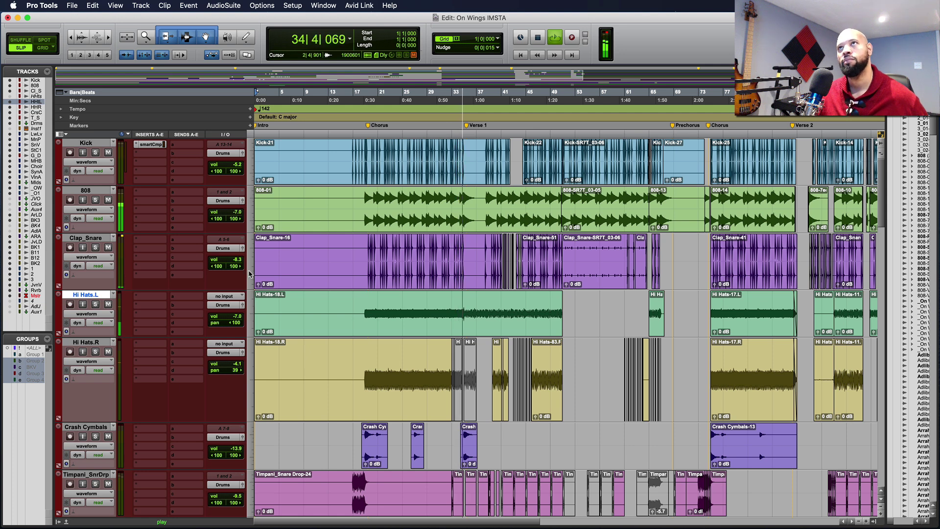
key(space)
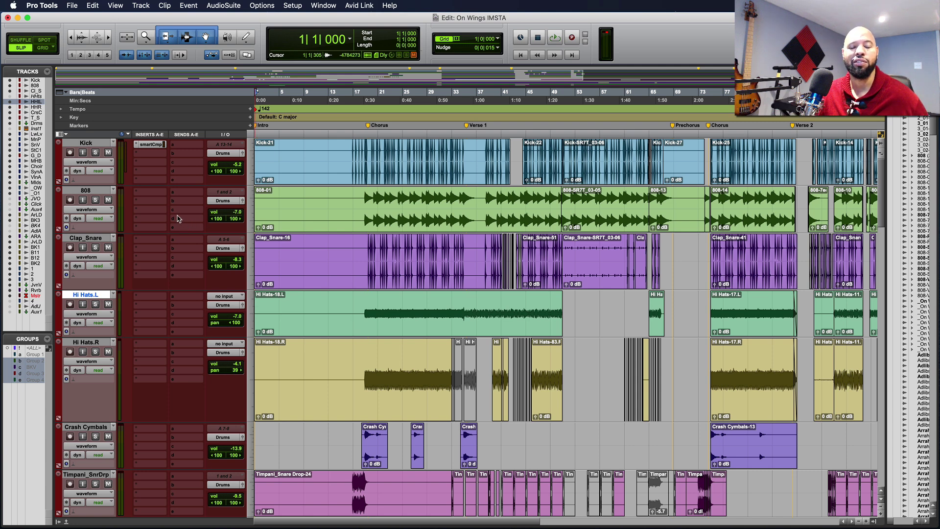
- Solo the Kick and 808 tracks and audition them from about bar 16, just before the chorus
click(95, 153)
click(348, 157)
key(space)
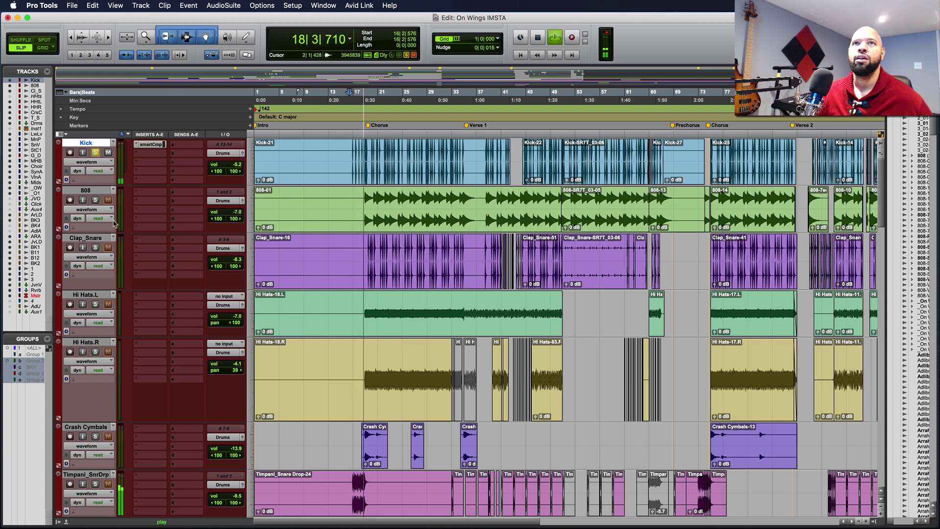
click(96, 200)
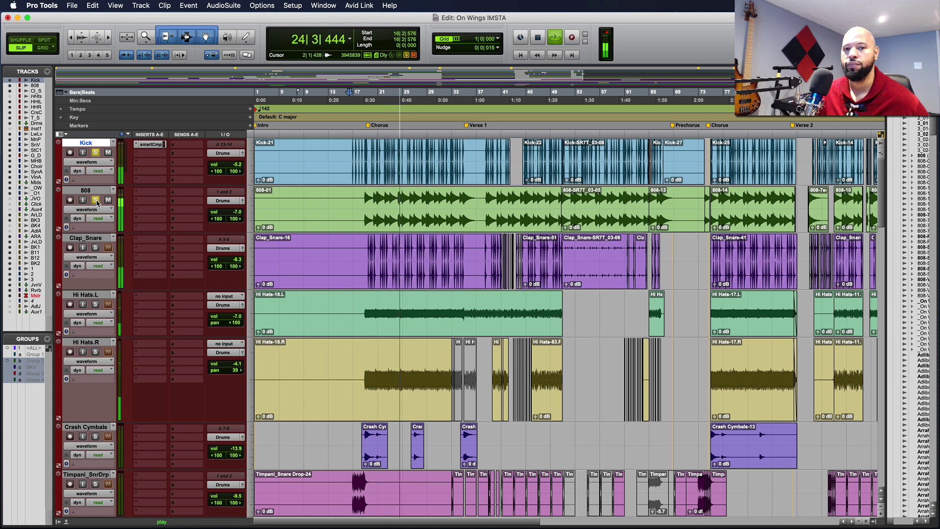
key(space)
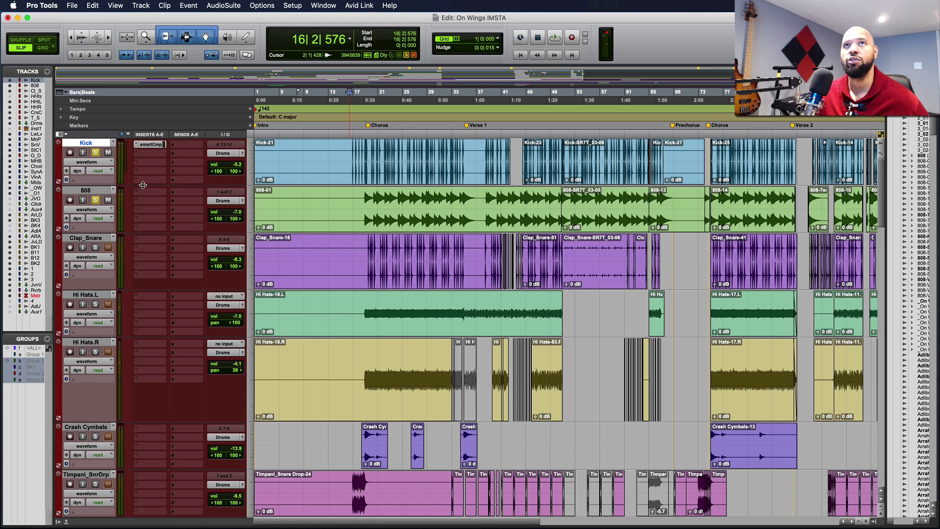
- Open smart:comp on the Kick track and choose the kick profile
click(152, 144)
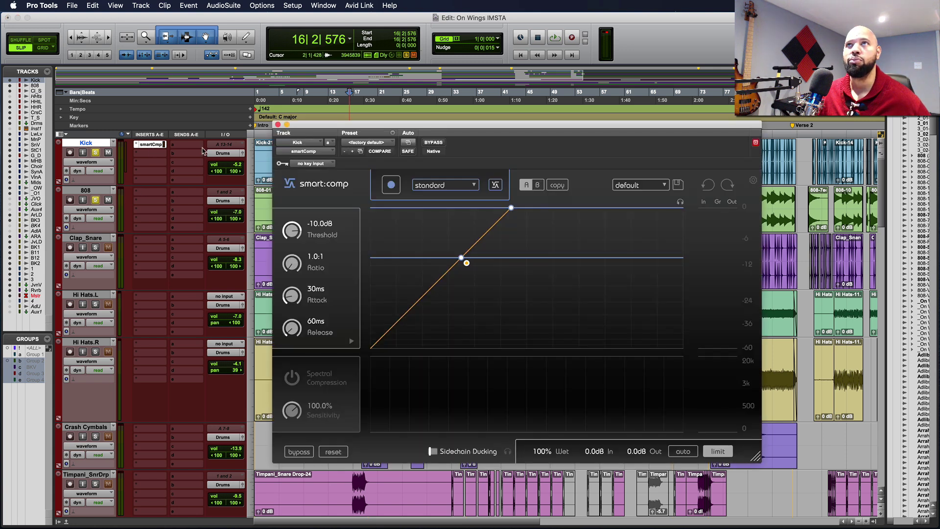
drag(331, 132, 357, 226)
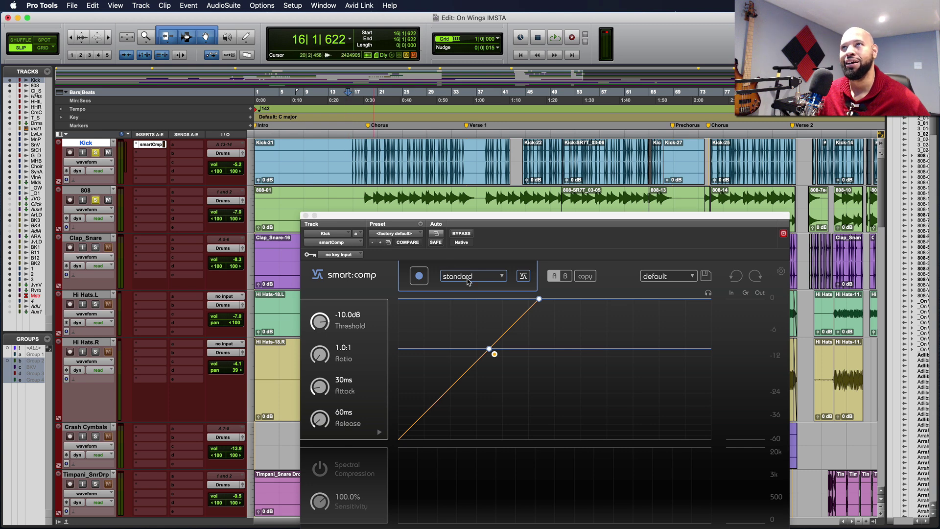
click(468, 278)
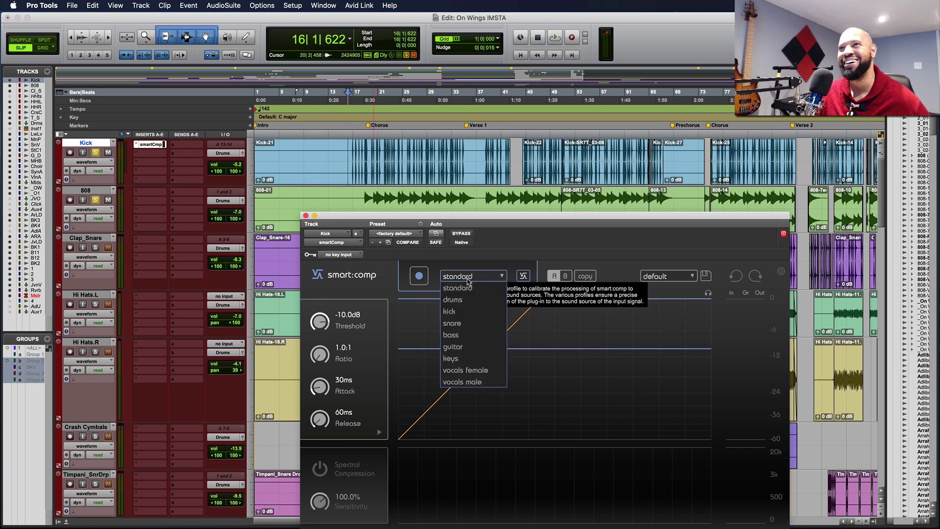
click(464, 311)
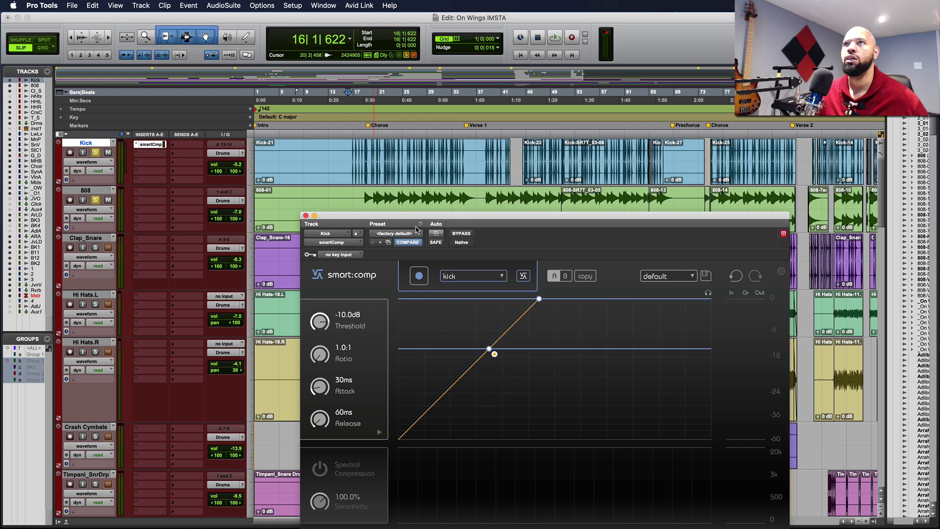
drag(416, 221, 440, 194)
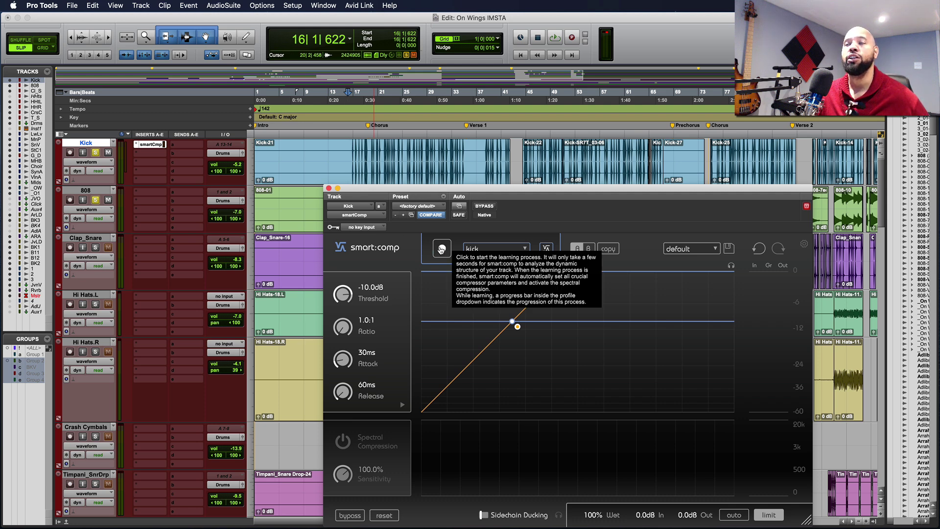
- Run smart:comp's learning process on the kick during playback, and stop playback after listening
key(space)
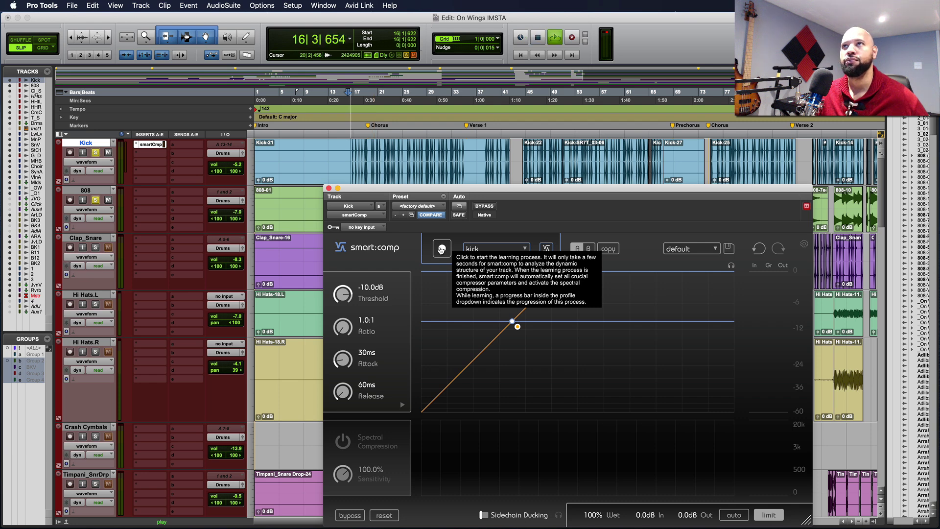
click(441, 249)
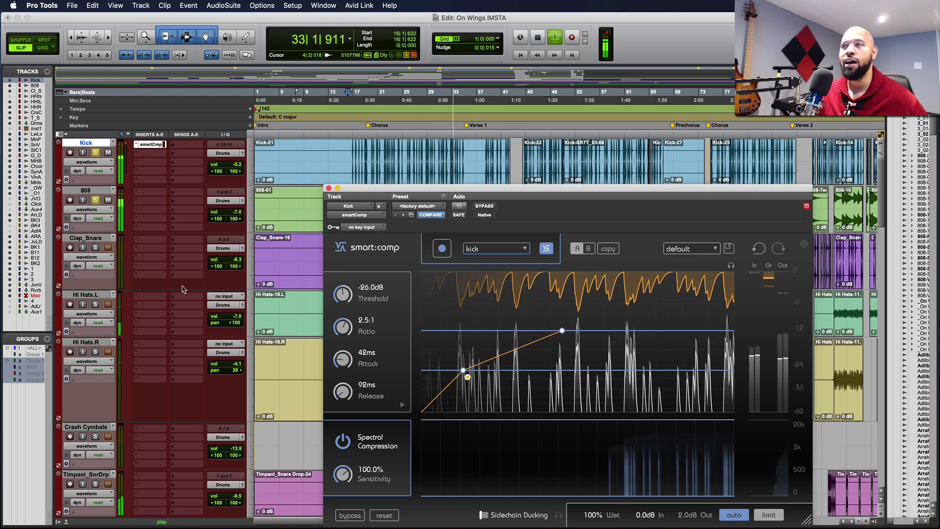
key(space)
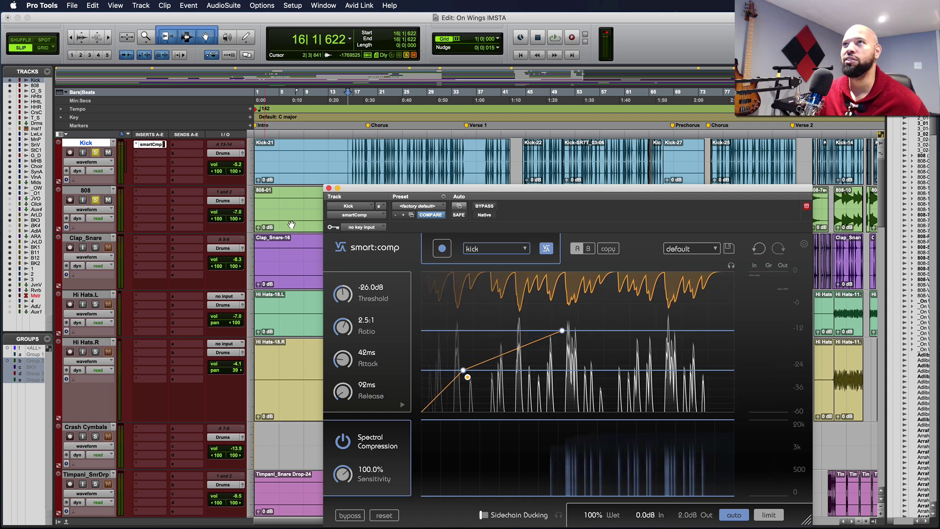
- Insert smart:comp in the first insert slot of the 808 track
drag(384, 188, 380, 162)
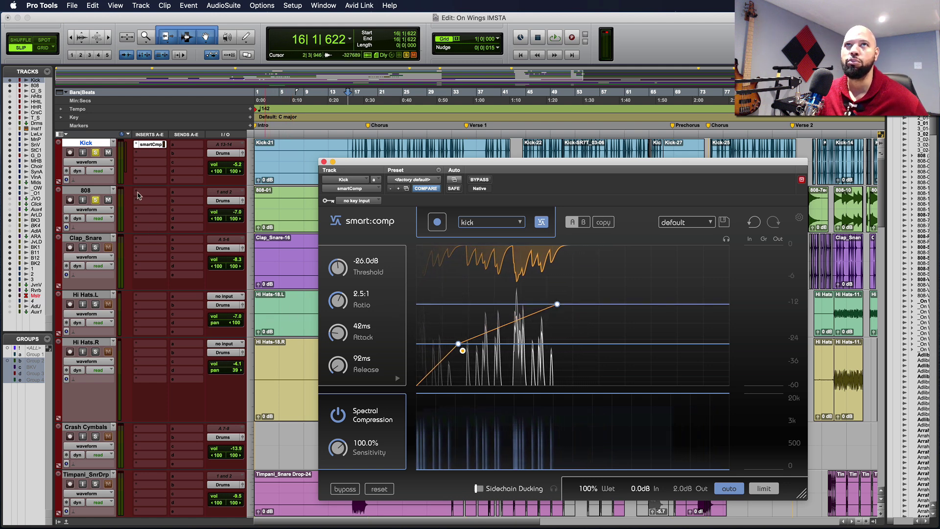
click(139, 152)
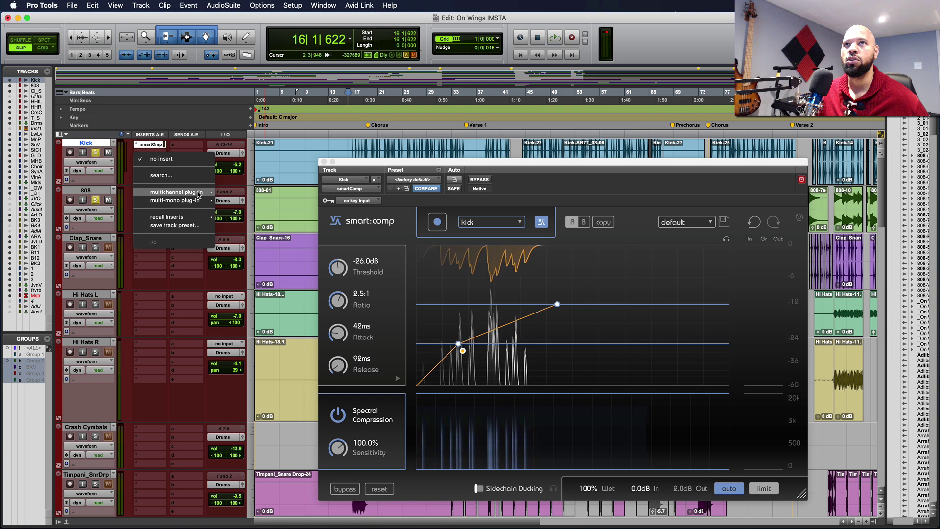
mouse_move(199, 194)
click(250, 170)
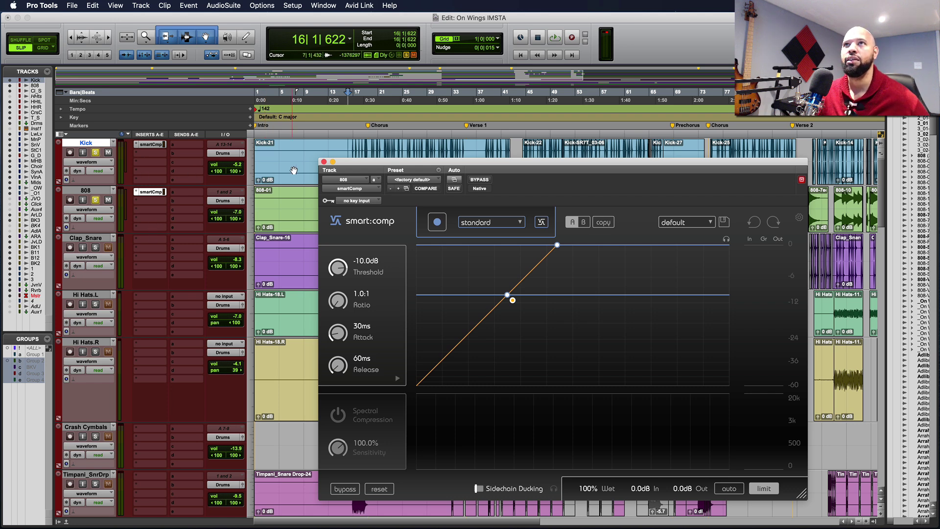
- Assign the Kick track's send a to the stereo Bus 17-18
click(174, 146)
mouse_move(178, 149)
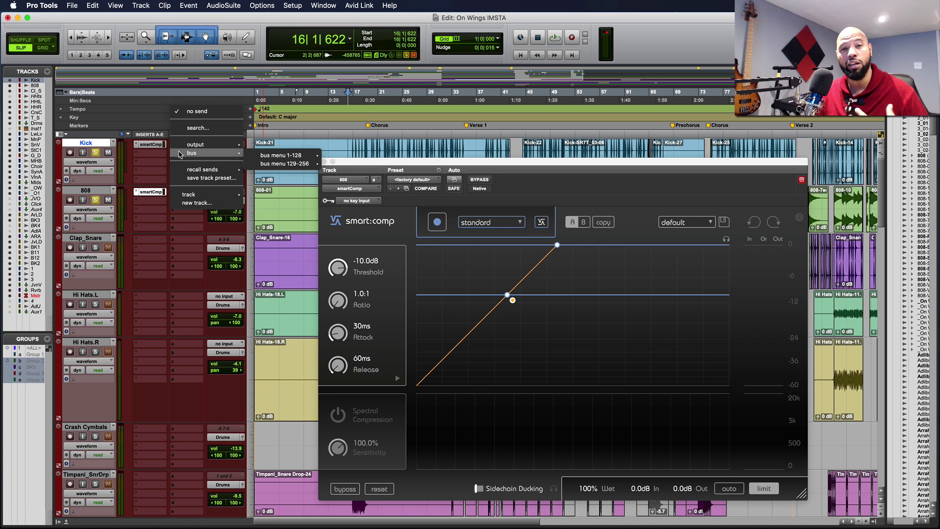
mouse_move(267, 157)
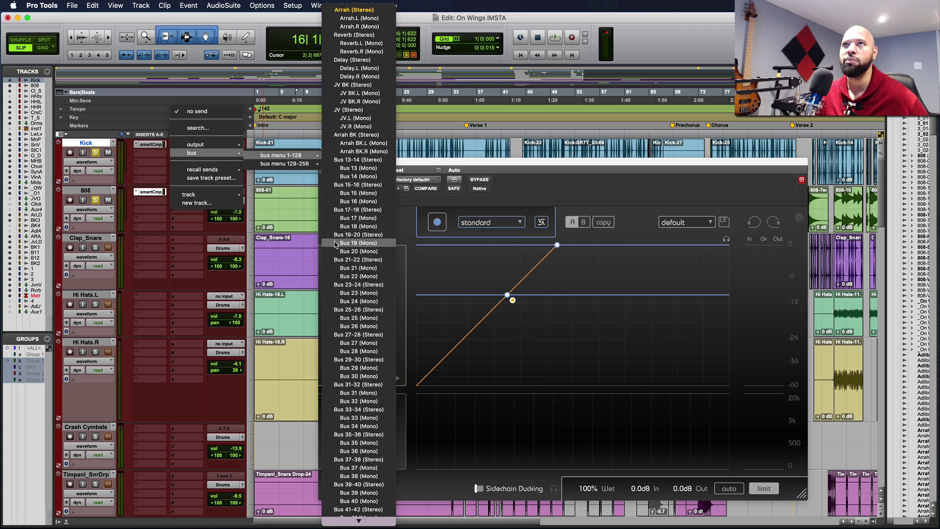
click(337, 209)
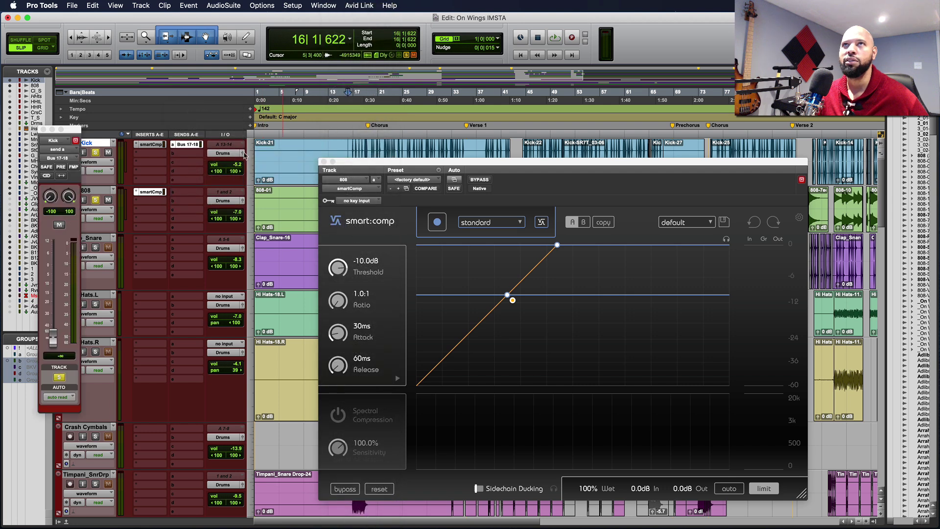
- Rename the Kick track's send bus, Bus 17-18, as Kick Duck
click(183, 145)
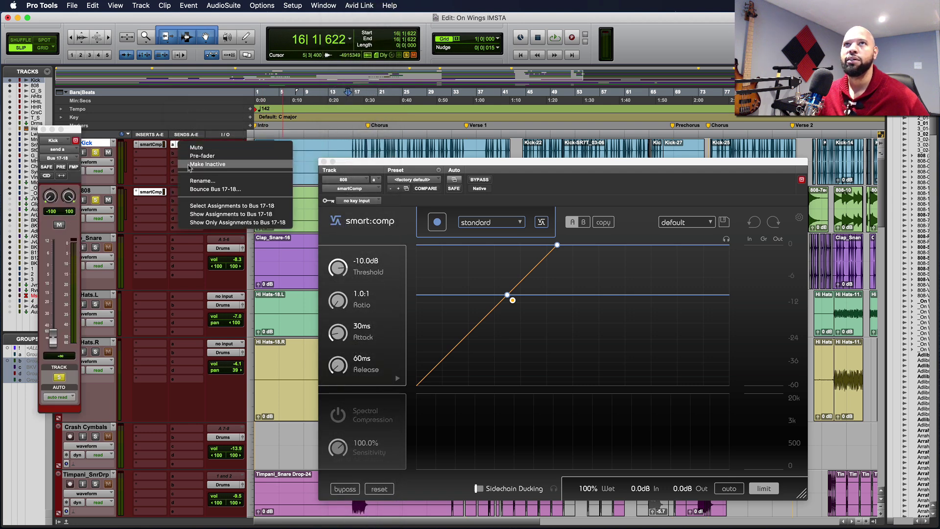
click(193, 185)
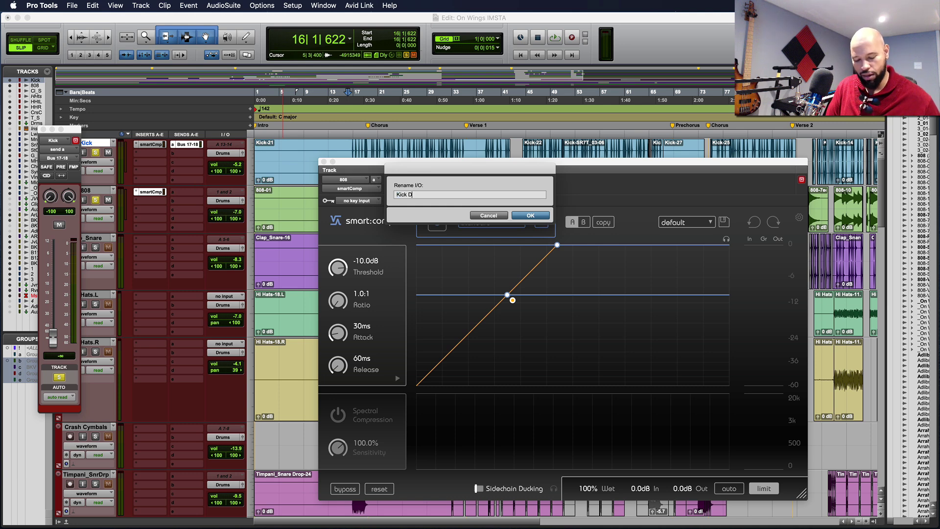
key(Return)
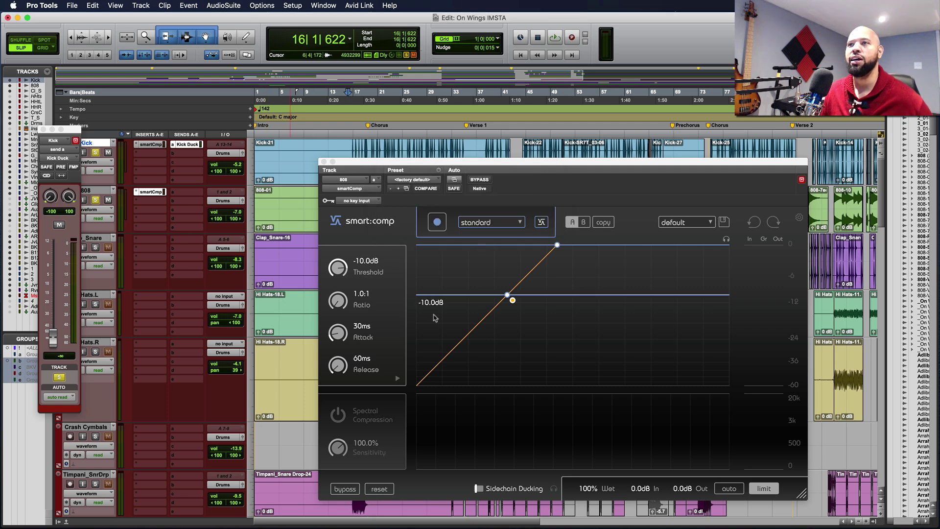
- Set the key input of smart:comp on the 808 track to the mono bus Kick Duck.L
drag(400, 163, 440, 154)
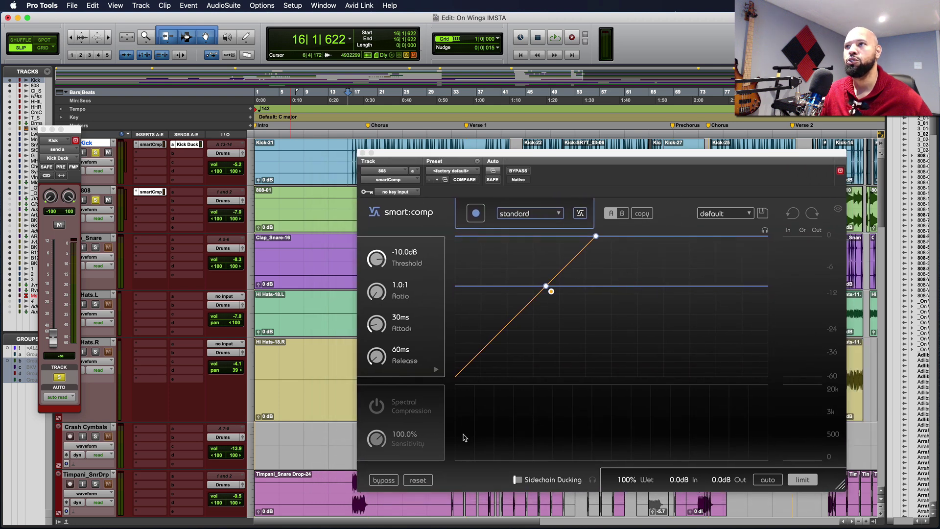
click(409, 192)
mouse_move(409, 194)
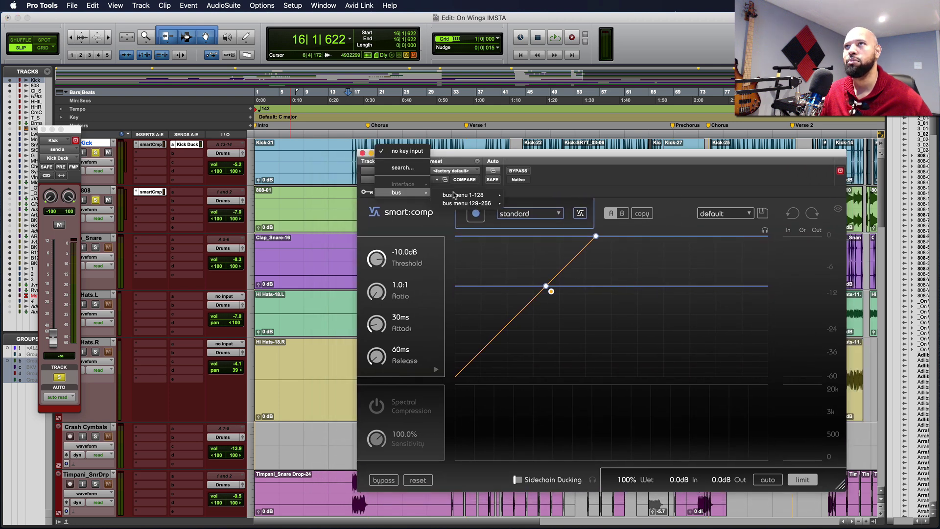
mouse_move(473, 196)
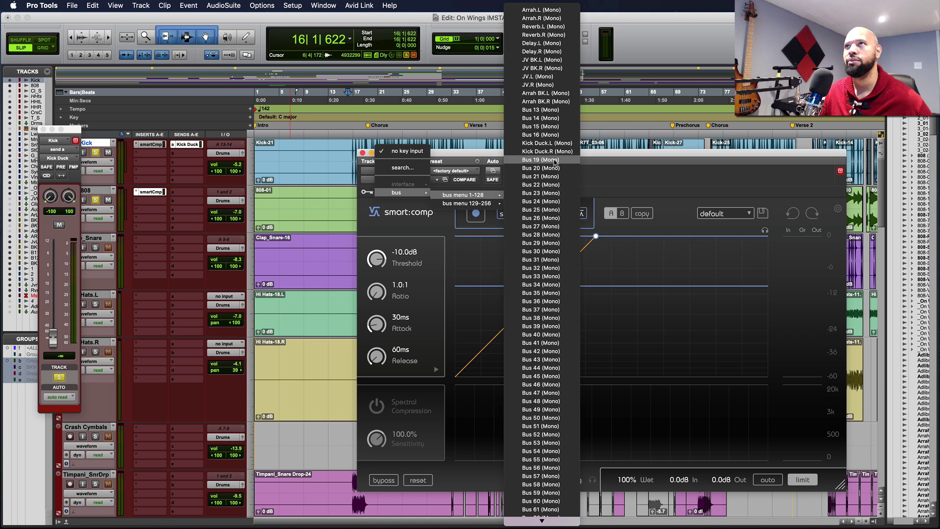
click(498, 141)
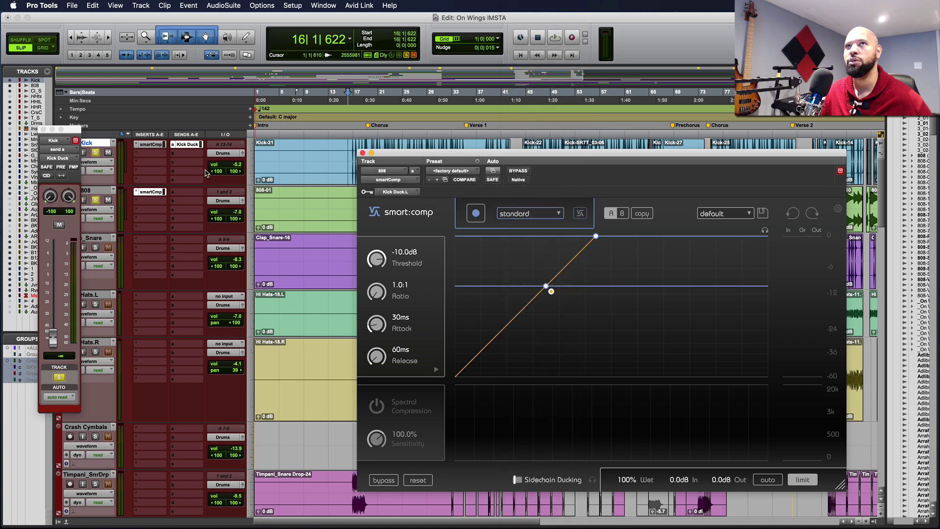
- Raise the Kick Duck send level to about -13.4 dB and enable Sidechain Ducking in the 808's smart:comp
drag(56, 341, 58, 304)
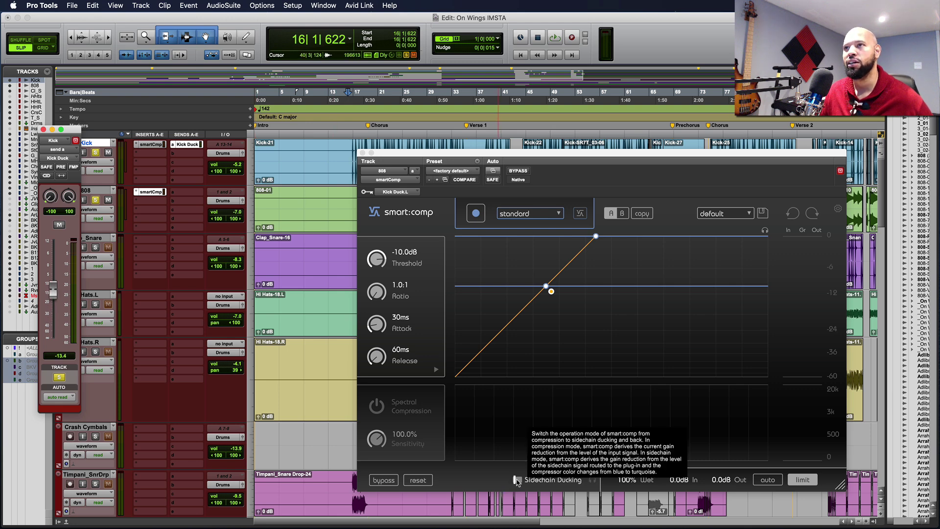
click(516, 481)
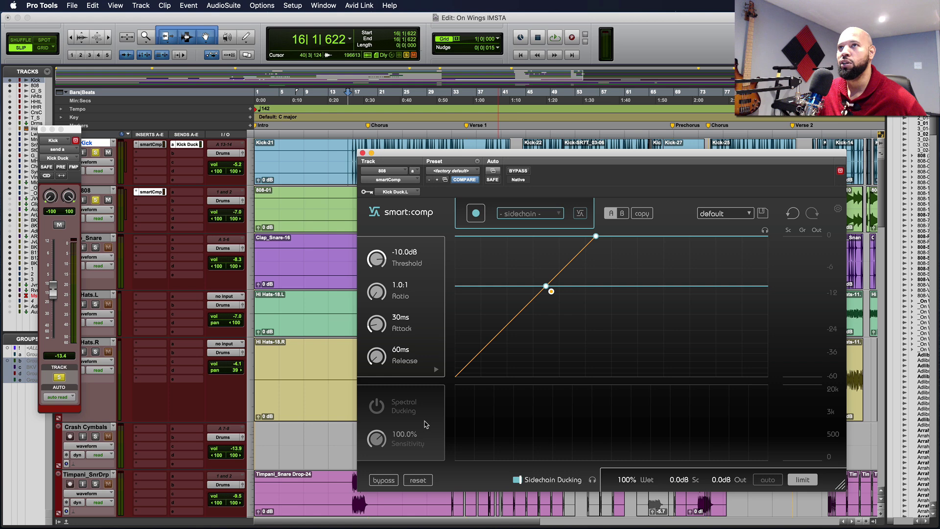
- Run smart:comp's sidechain learning on the 808 during playback from about bar 16, and stop playback after listening
scroll(289, 262, down, 3)
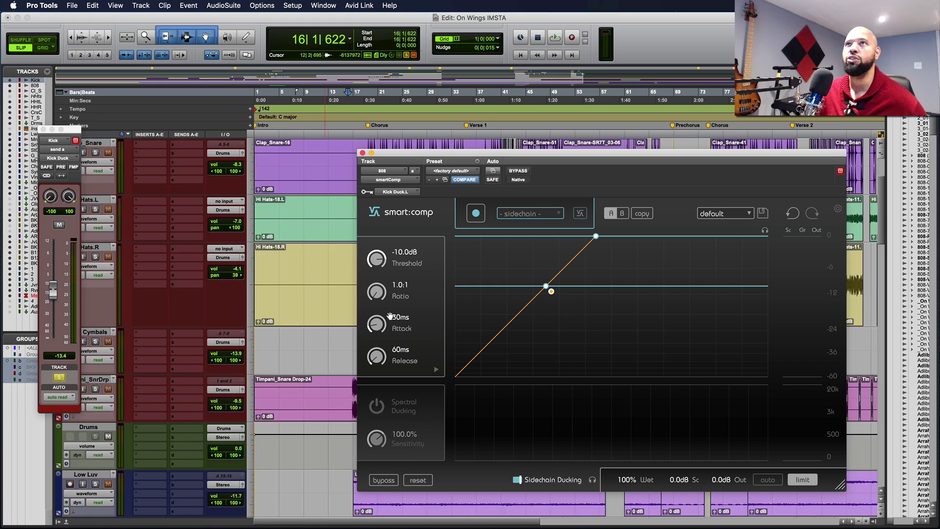
scroll(351, 316, up, 3)
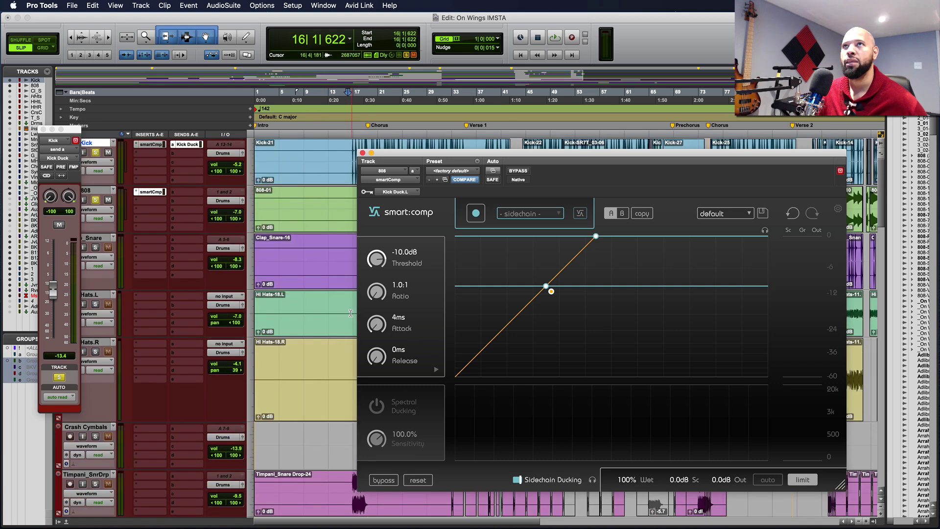
click(348, 199)
key(space)
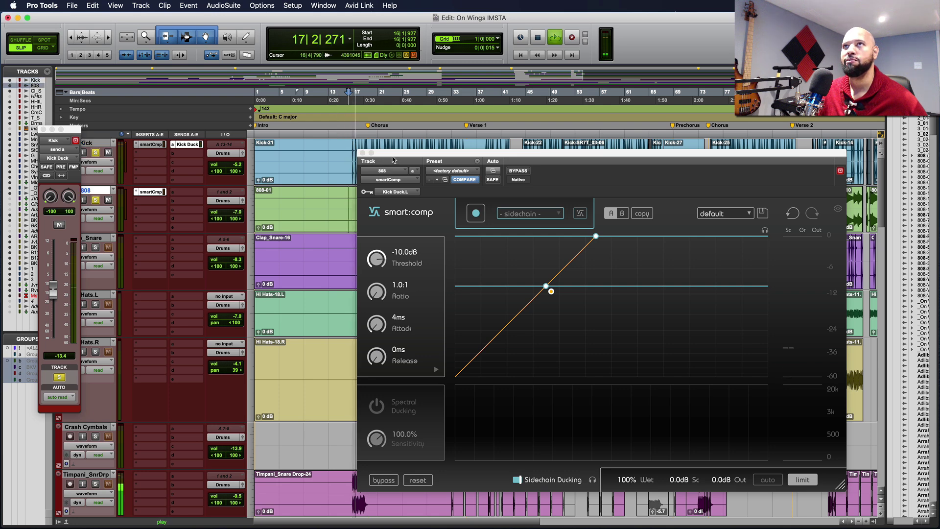
mouse_move(405, 158)
mouse_down()
mouse_move(436, 161)
mouse_move(406, 161)
mouse_up()
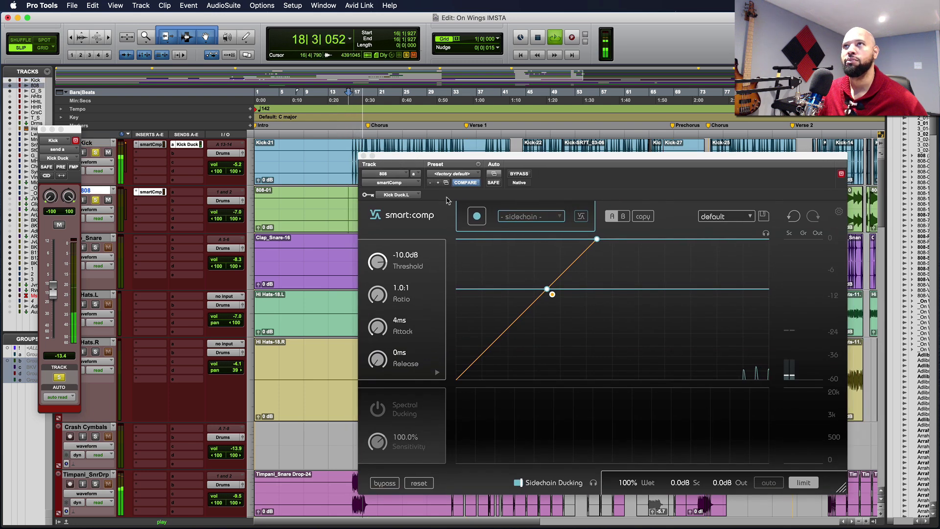
click(477, 219)
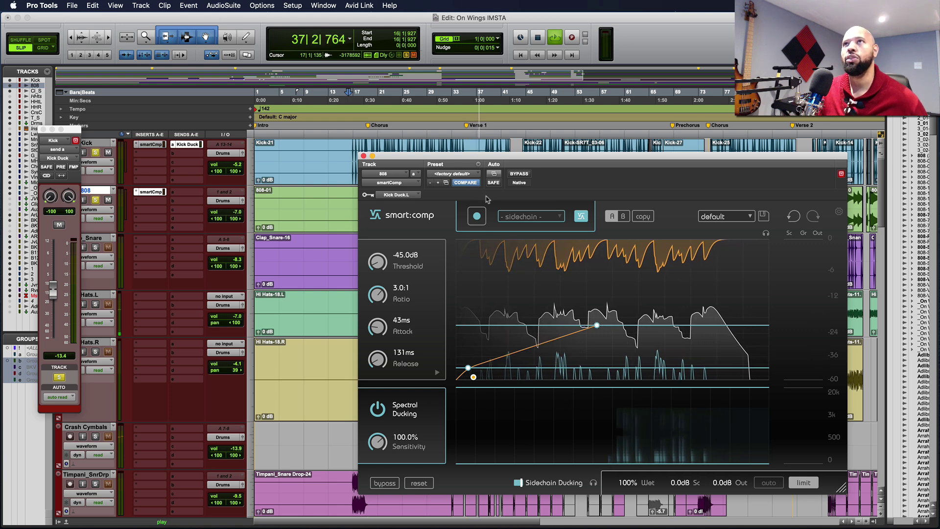
key(space)
- Raise the Kick Duck send level to about -8.6 dB during playback from bar 24, close the send window, and stop playback
drag(419, 168, 488, 174)
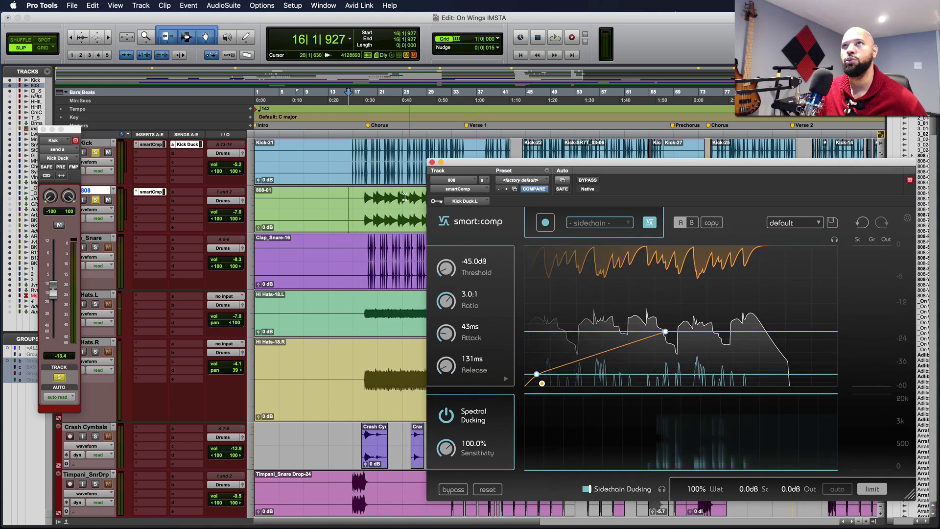
click(399, 197)
key(space)
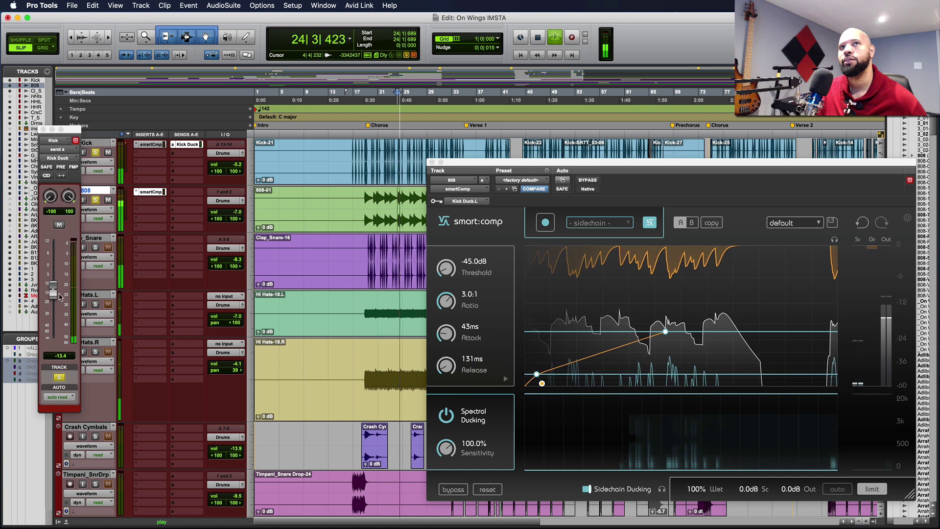
drag(55, 296, 54, 289)
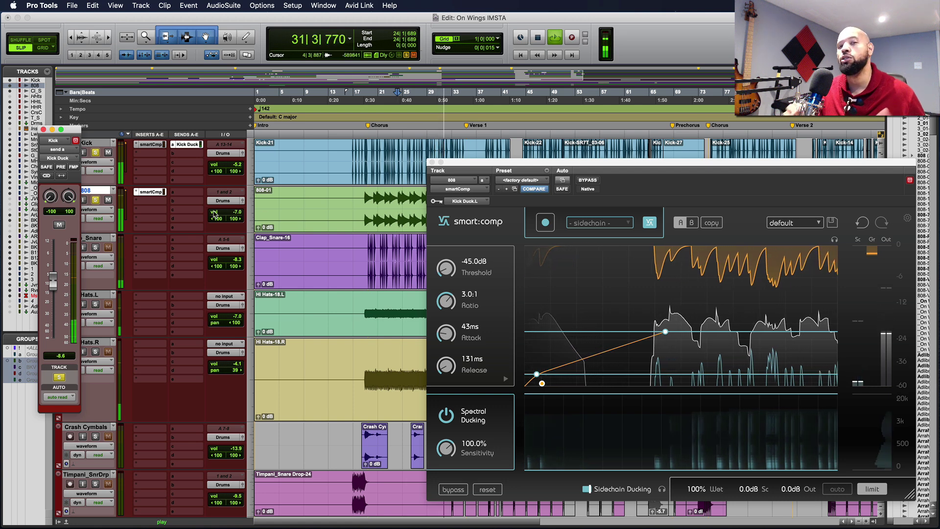
click(43, 130)
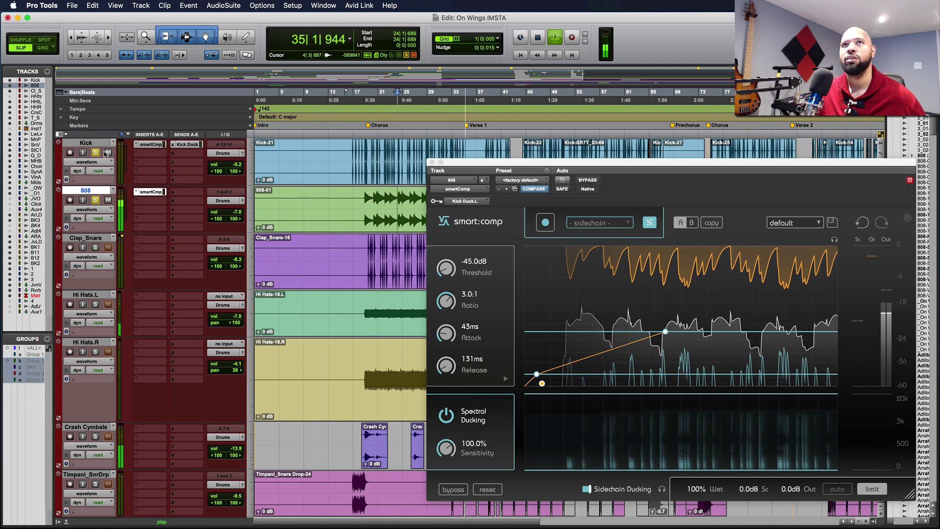
key(space)
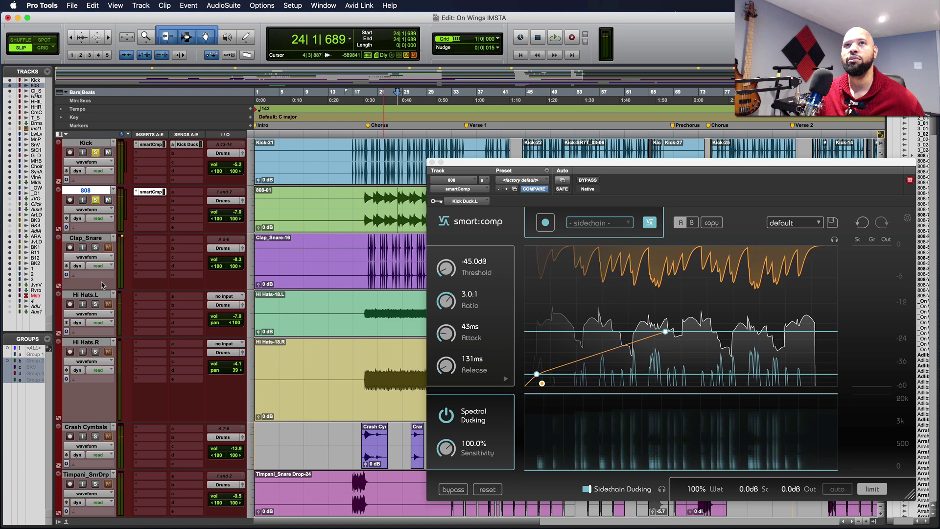
- Solo the Hi Hats and Clap_Snare tracks alongside the kick and 808, listening during playback from bar 24
click(95, 351)
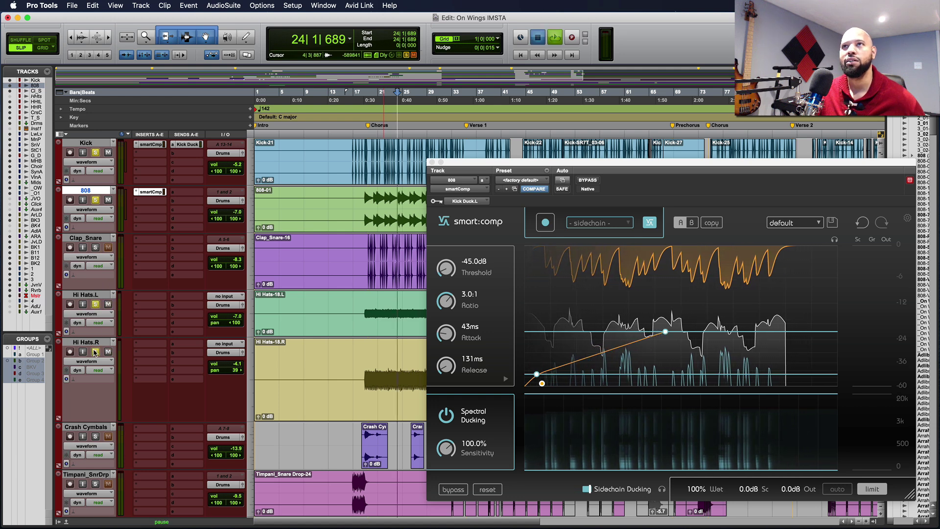
key(space)
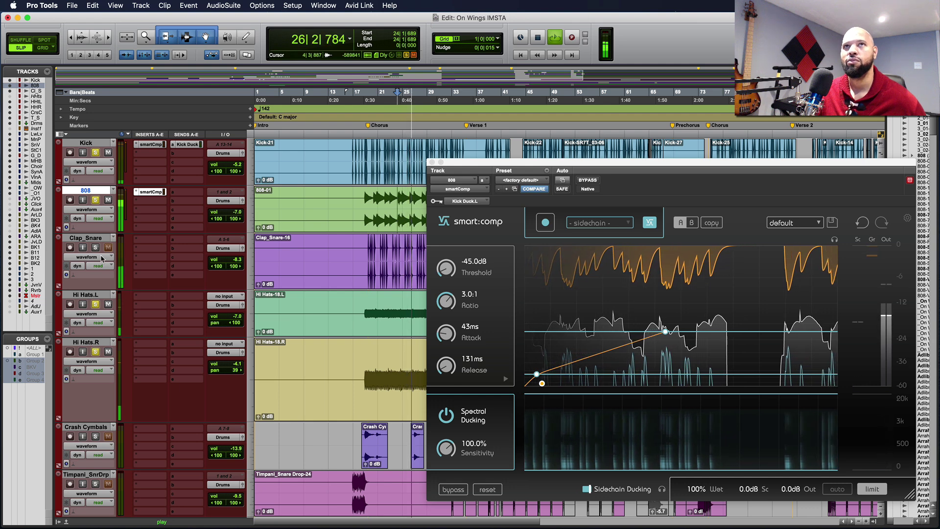
click(95, 248)
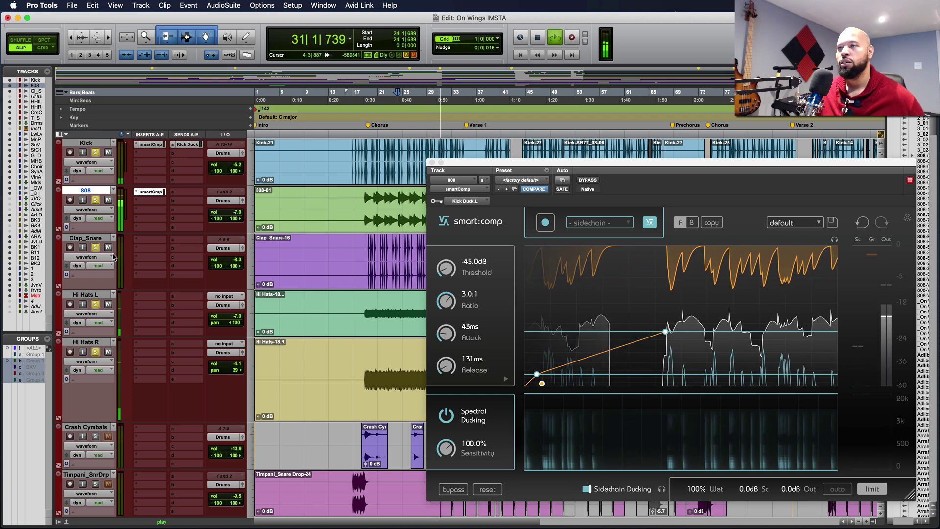
key(space)
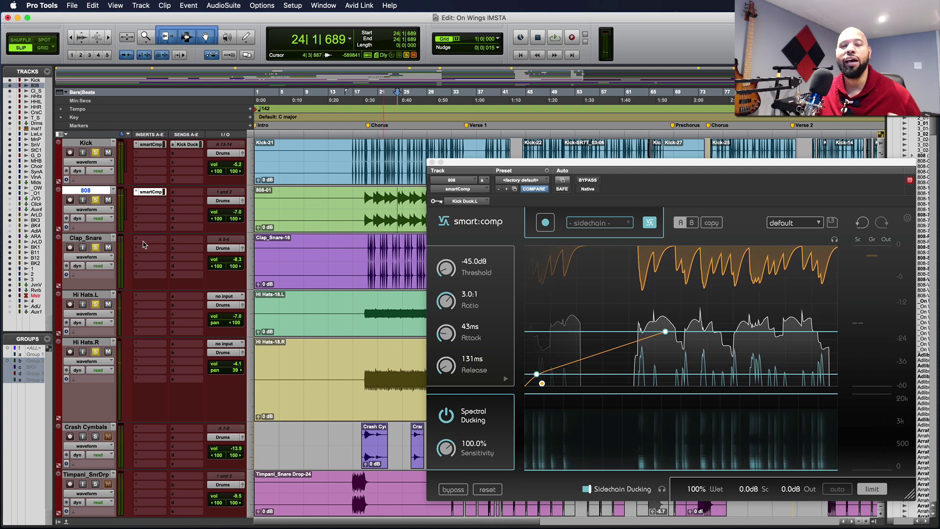
- Insert the stereo smartEQ2 plug-in in the first insert slot of the Clap_Snare track
click(145, 241)
mouse_move(147, 240)
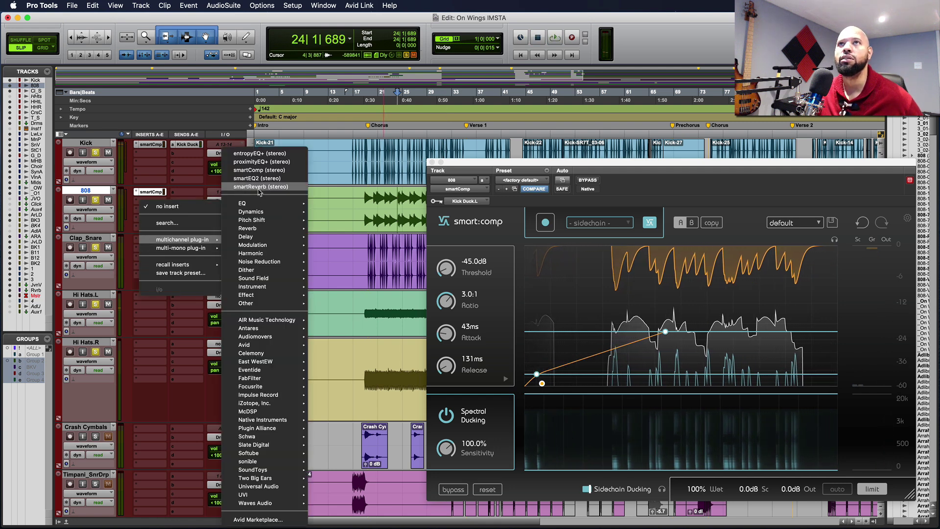
key(Escape)
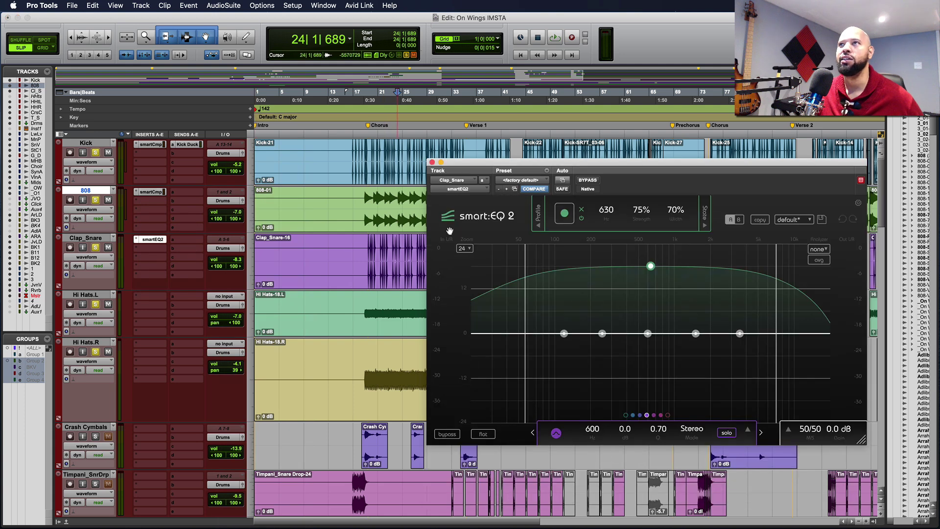
- Choose the factory Snaredrum profile in smart:EQ 2 on the Clap_Snare track
click(540, 227)
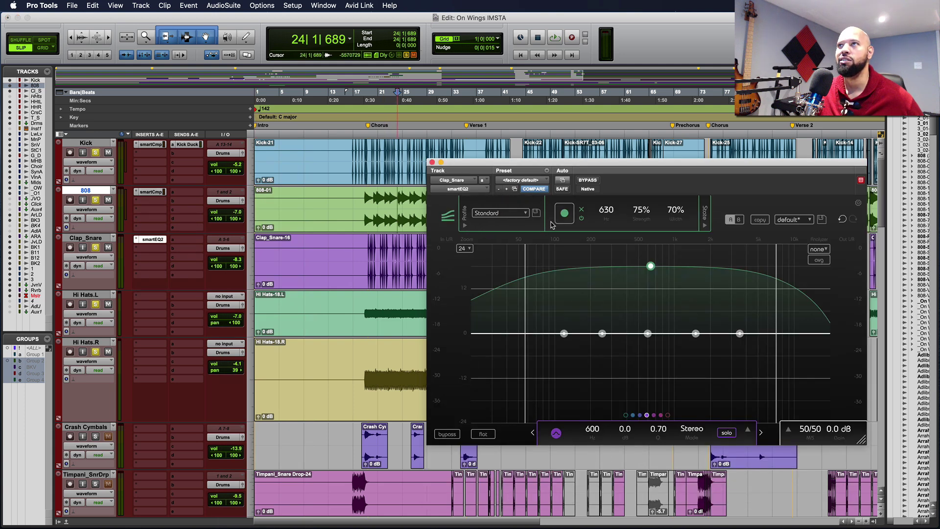
click(527, 214)
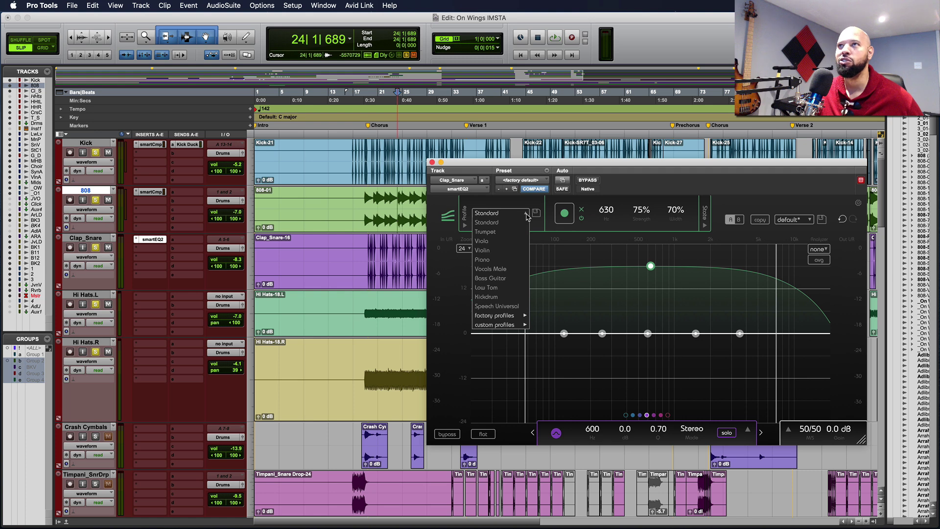
mouse_move(512, 316)
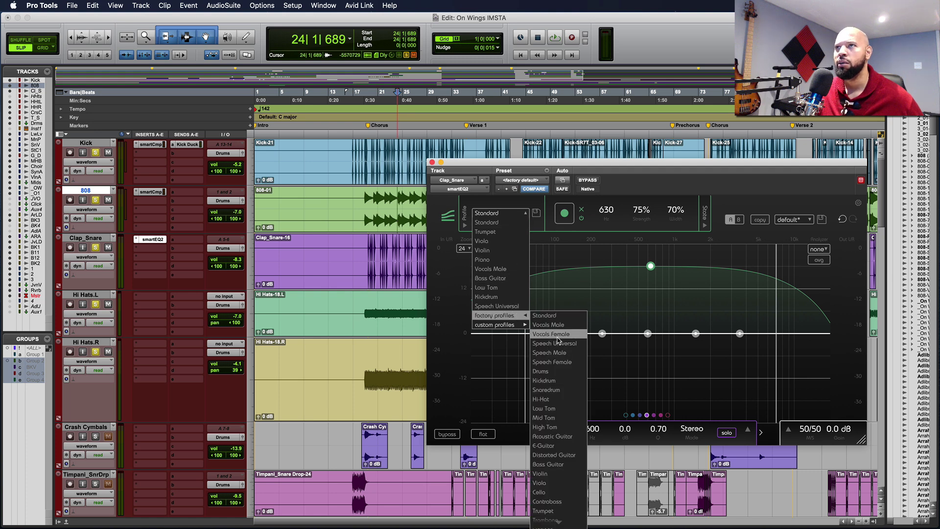
click(571, 391)
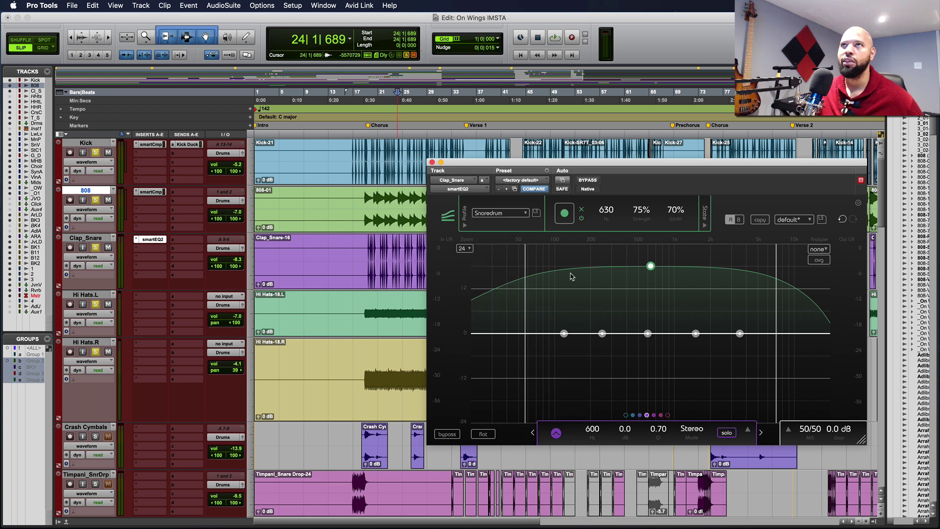
- Set smart:EQ 2's analyzer to pre and run its learning process on Clap_Snare during playback from bar 19
click(366, 247)
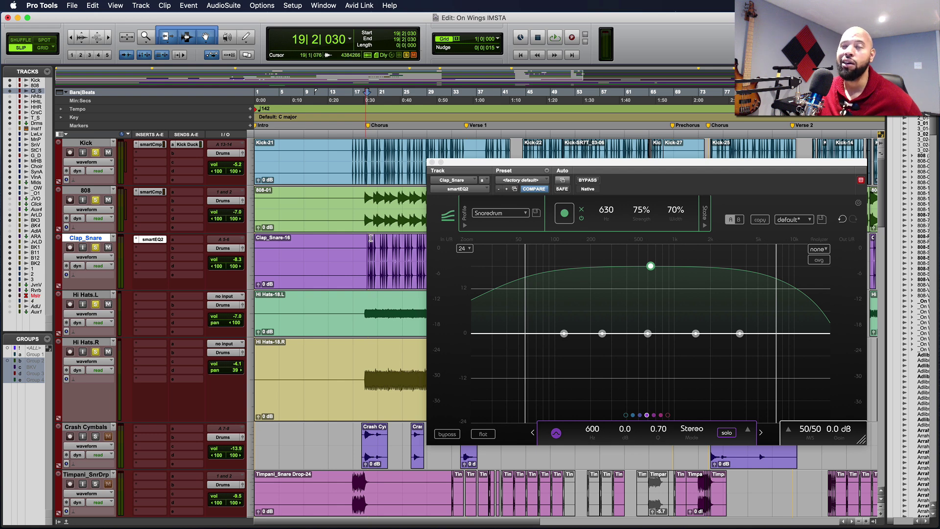
click(819, 251)
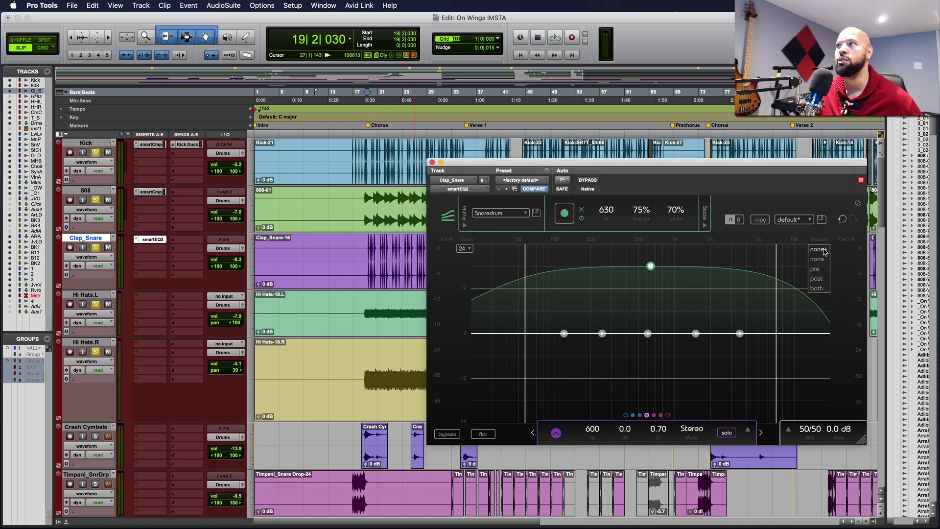
click(817, 269)
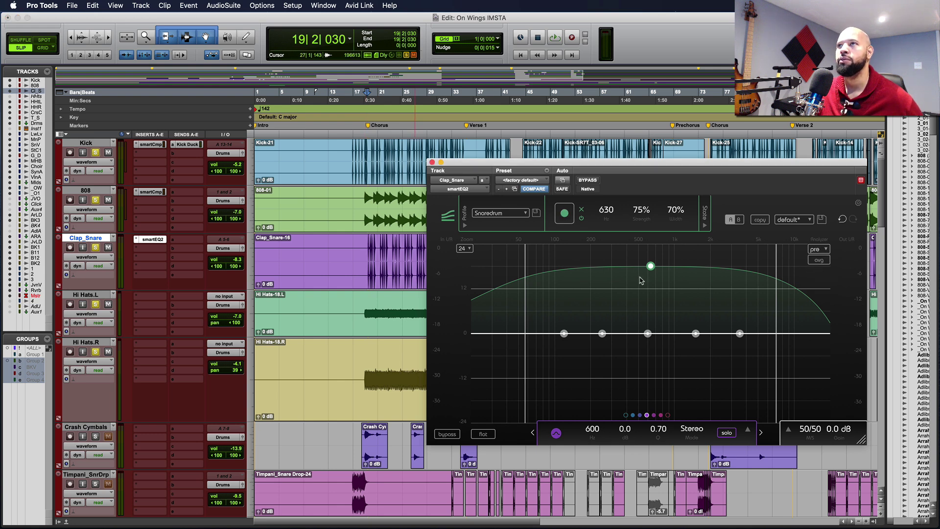
key(space)
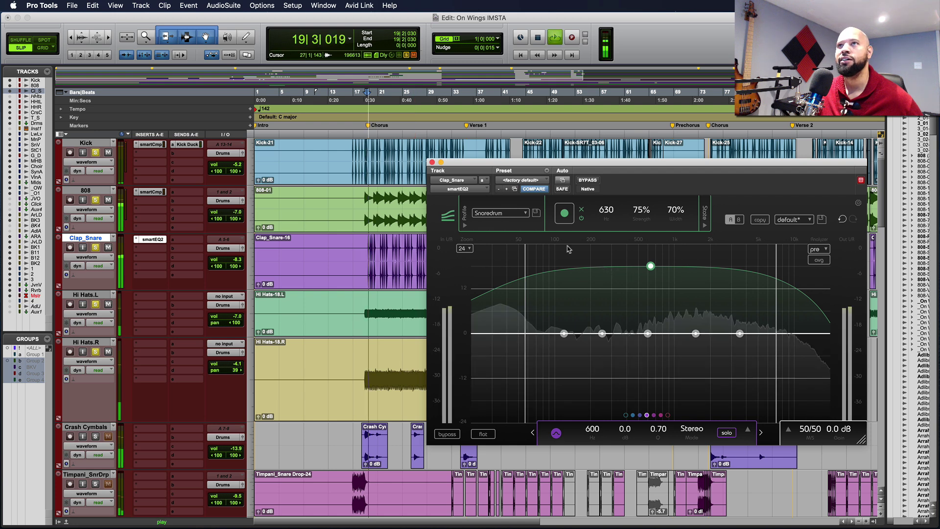
click(566, 213)
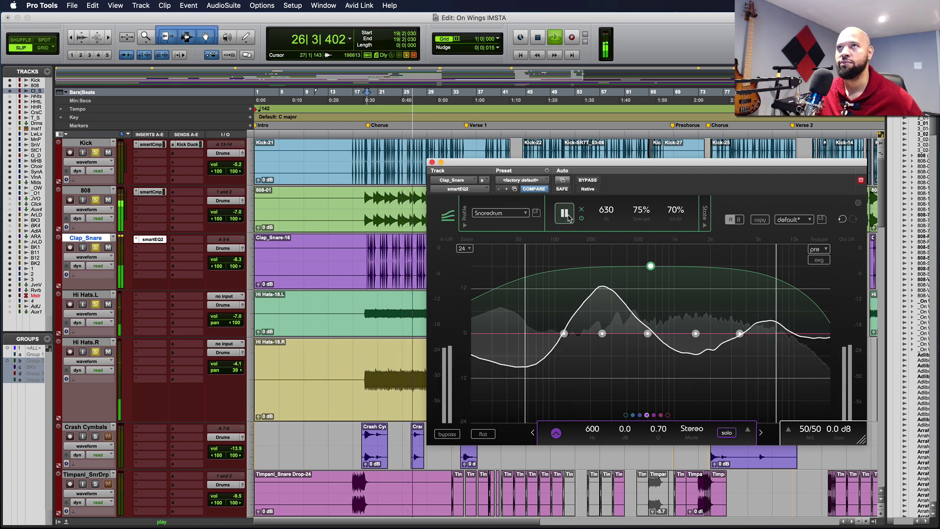
click(565, 214)
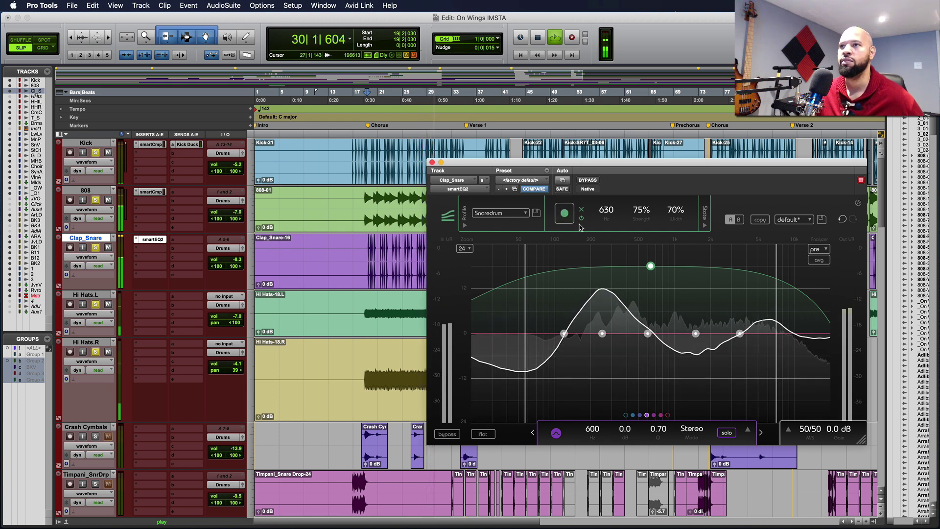
- Compare the Clap_Snare sound with smart:EQ 2 bypassed and active during playback, and stop playback
click(589, 180)
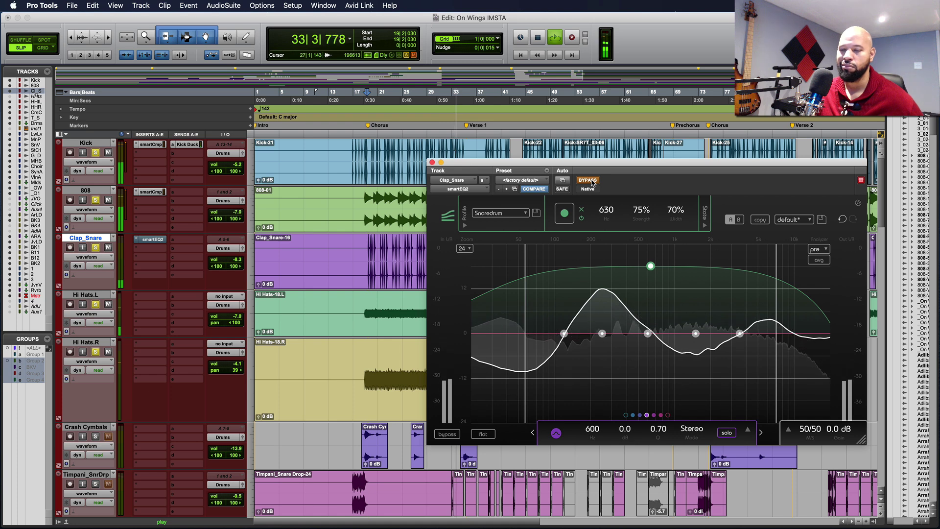
click(589, 180)
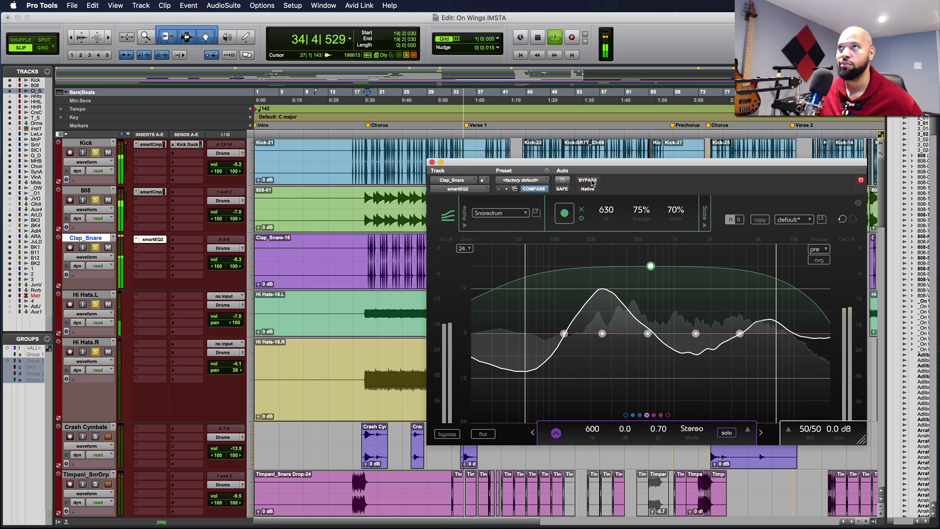
key(space)
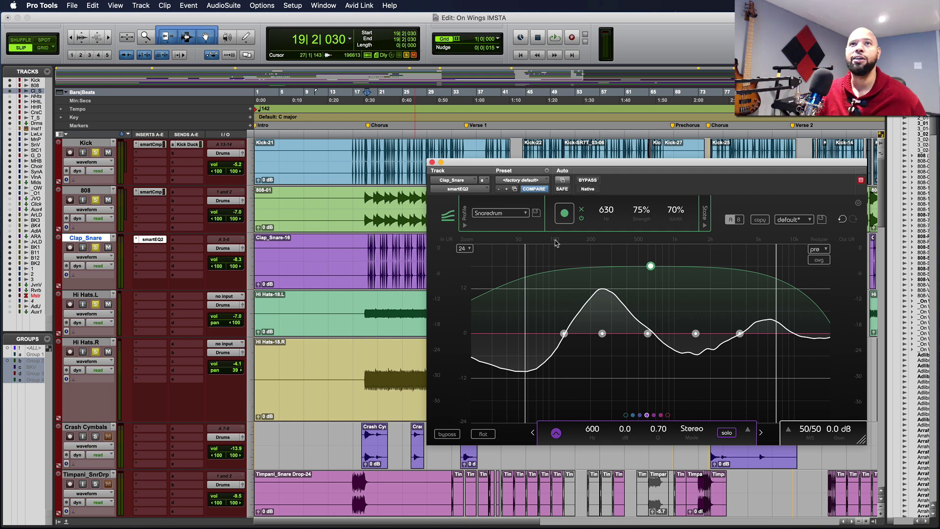
- Solo all the drum tracks from Kick through Timpani_SnrDrp and listen to them together from bar 19
click(96, 437)
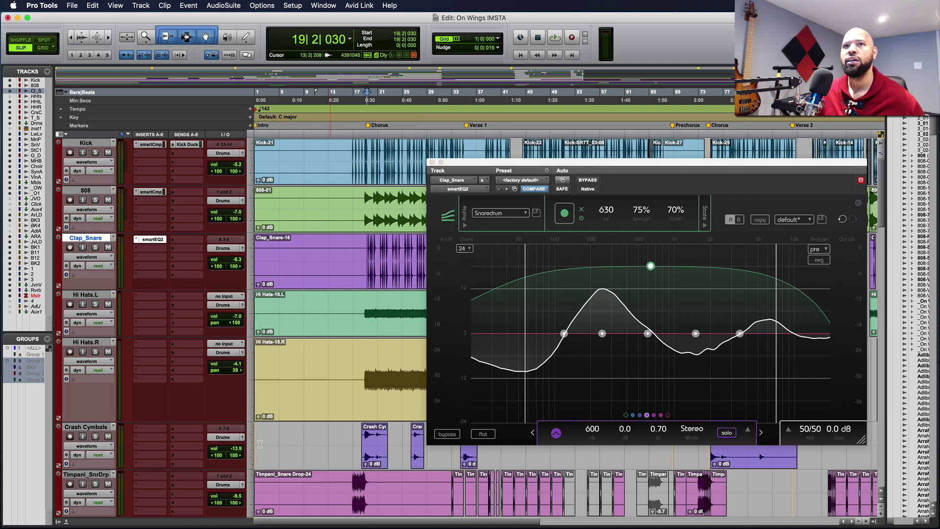
click(96, 438)
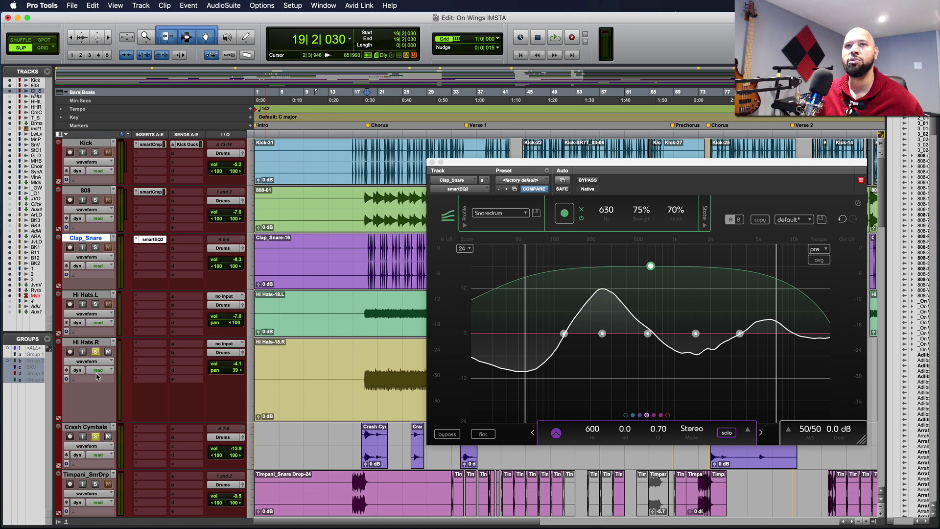
click(83, 145)
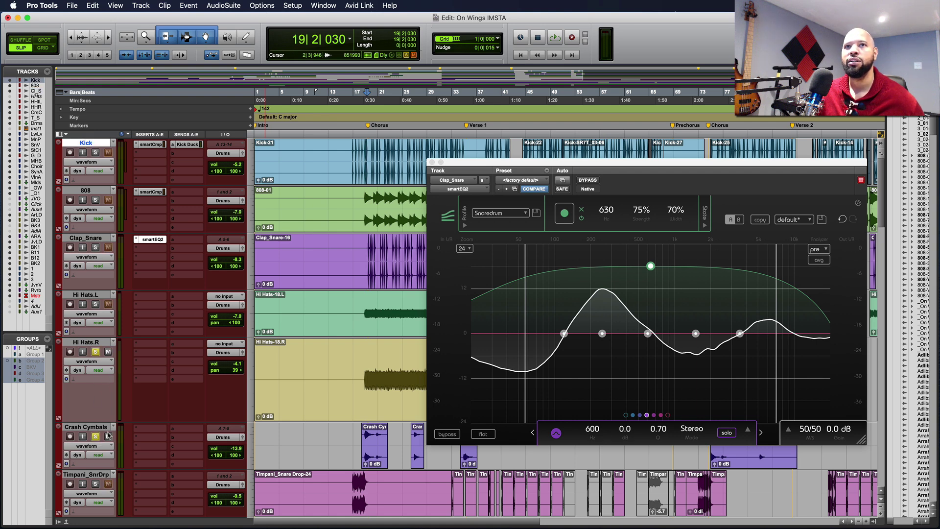
shift+click(94, 478)
click(94, 485)
key(space)
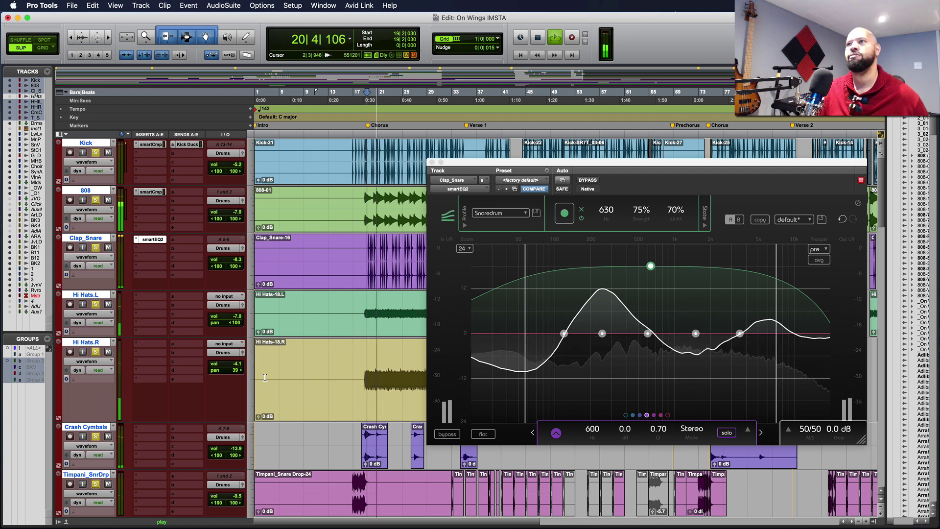
scroll(264, 377, down, 2)
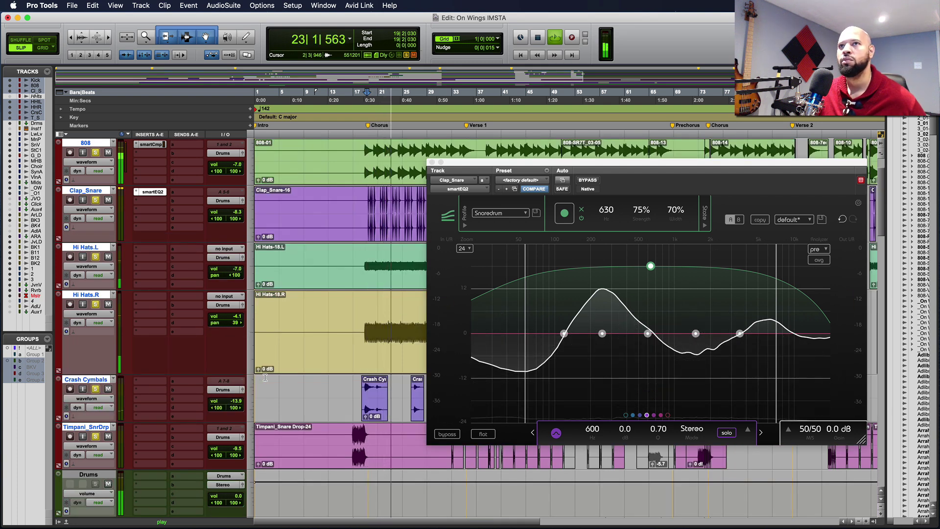
key(space)
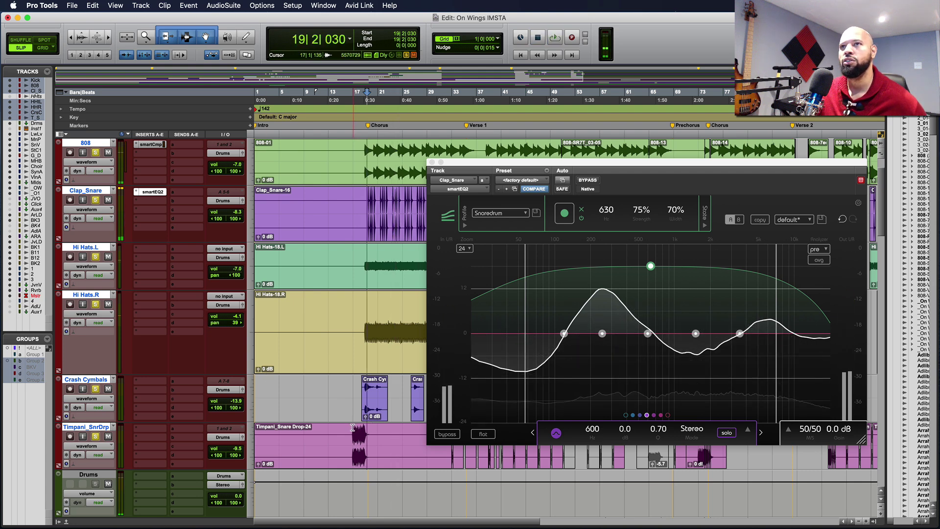
- Place the playback start at bar 16 just before the timpani hit, and solo and play the Timpani_SnrDrp track alone
click(352, 428)
key(space)
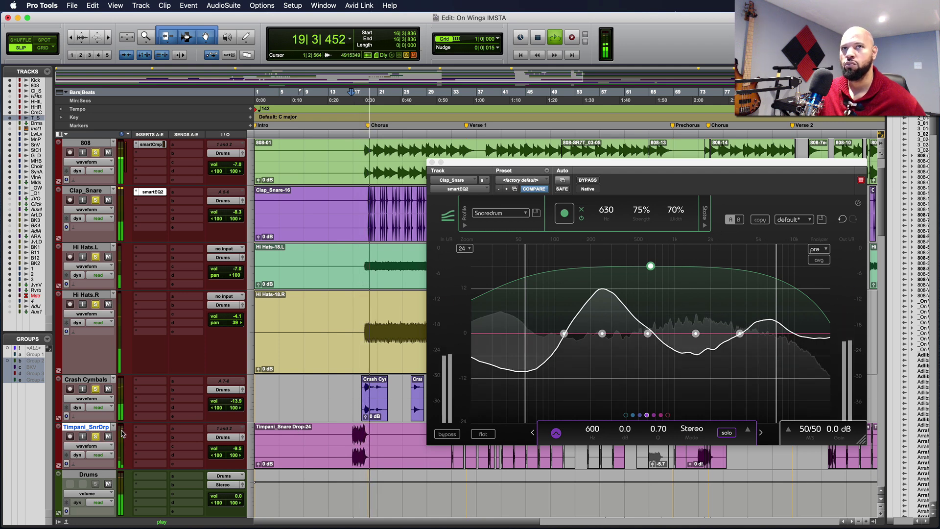
key(space)
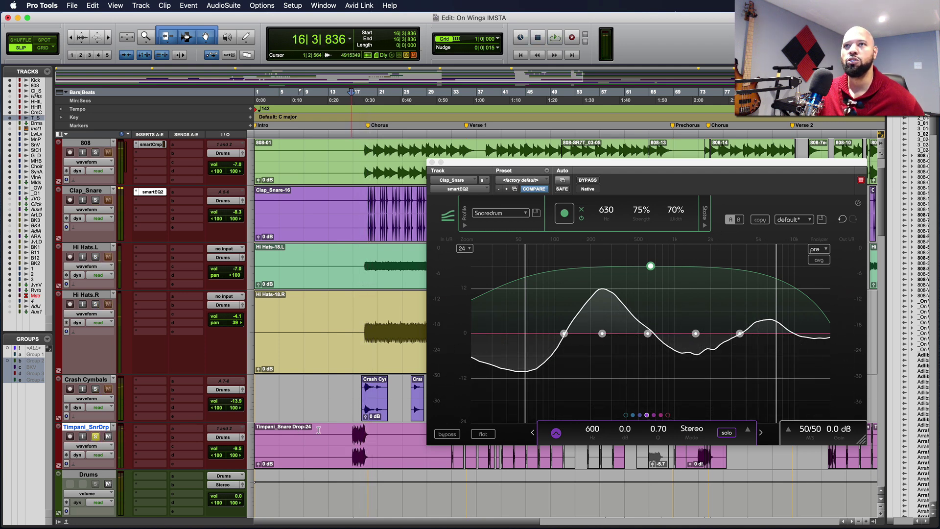
key(space)
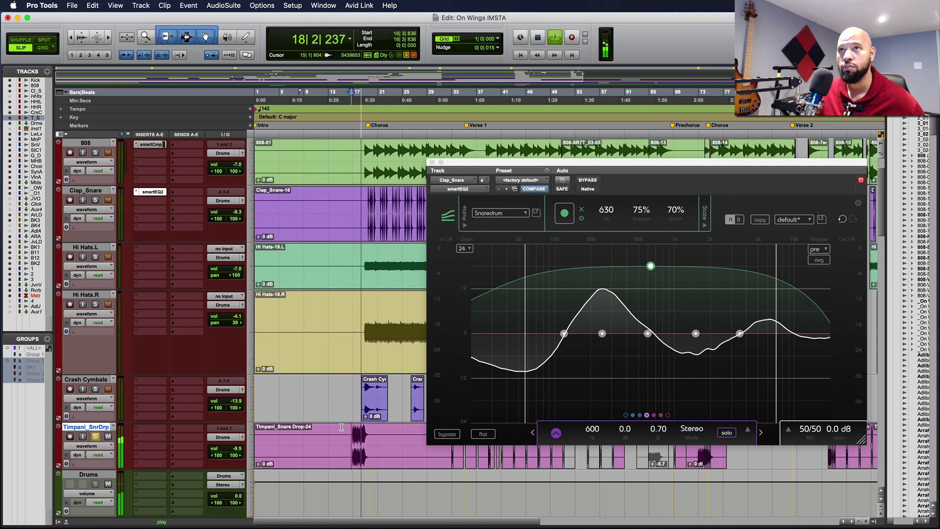
key(space)
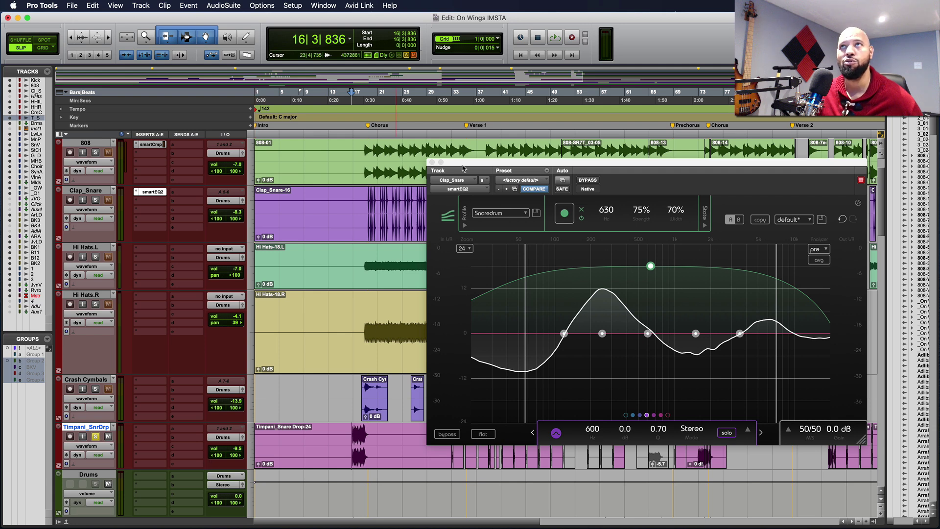
- Close the smart:EQ 2 window and insert the stereo smartReverb plug-in in the first insert slot of Timpani_SnrDrp
click(432, 162)
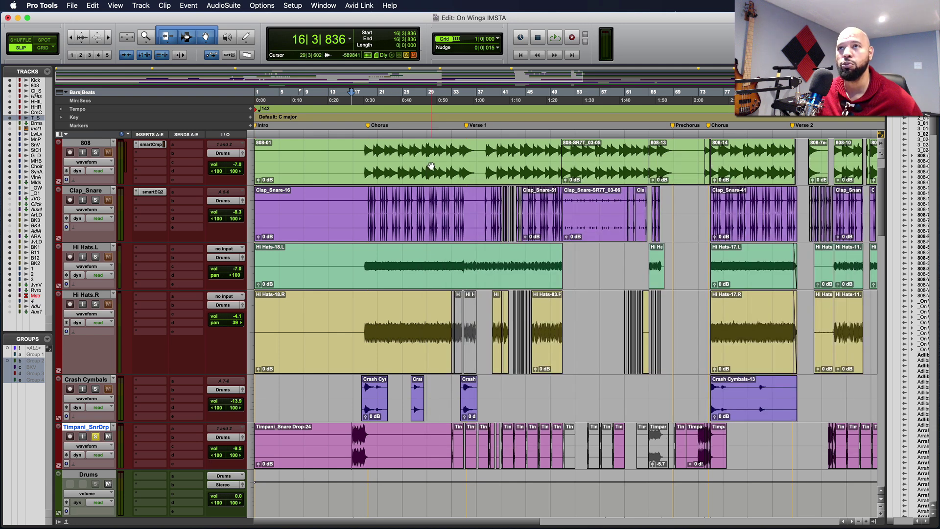
click(137, 429)
mouse_move(140, 429)
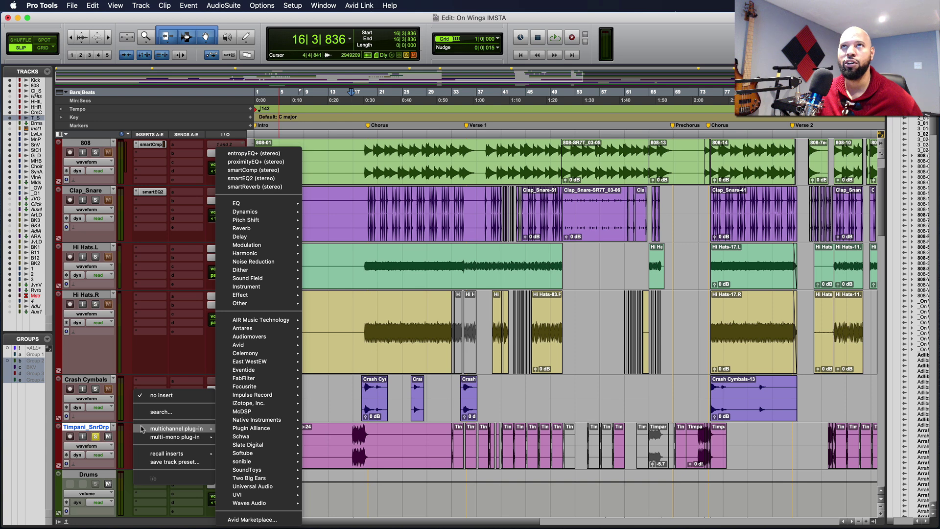
click(382, 411)
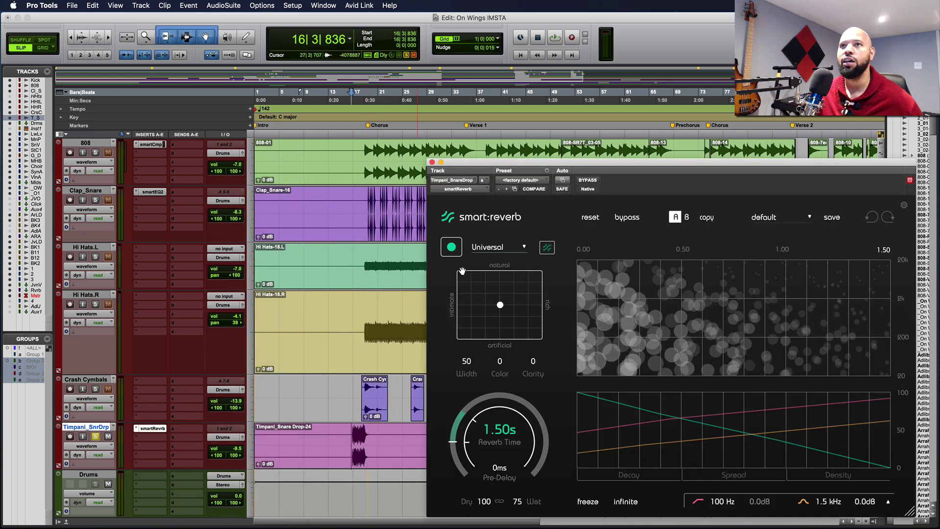
- Choose the Snare profile in smart:reverb, run its learning process on the timpani hit from bar 16, and play the learned reverb
click(495, 249)
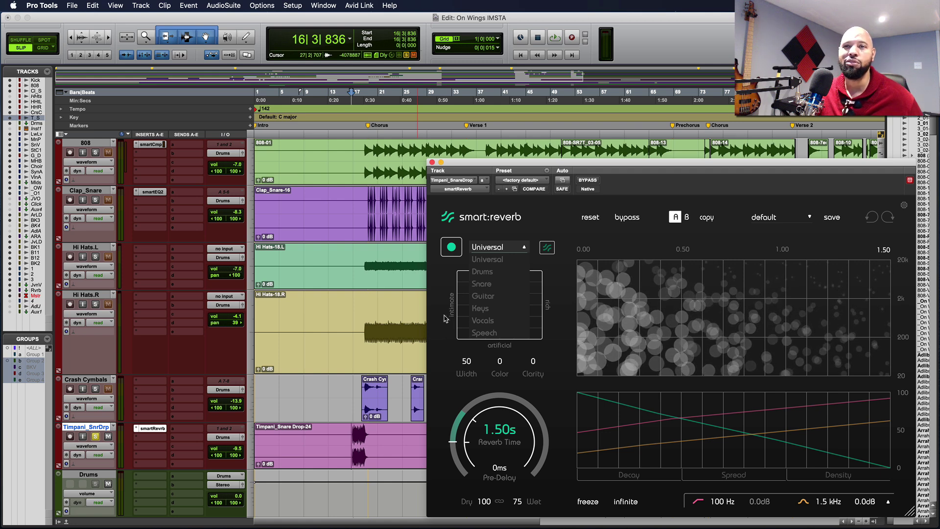
click(473, 285)
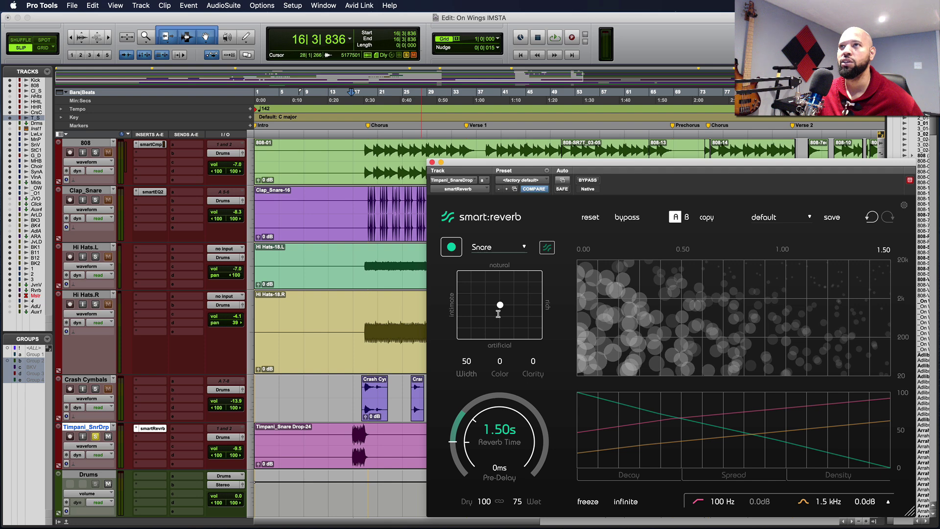
click(452, 248)
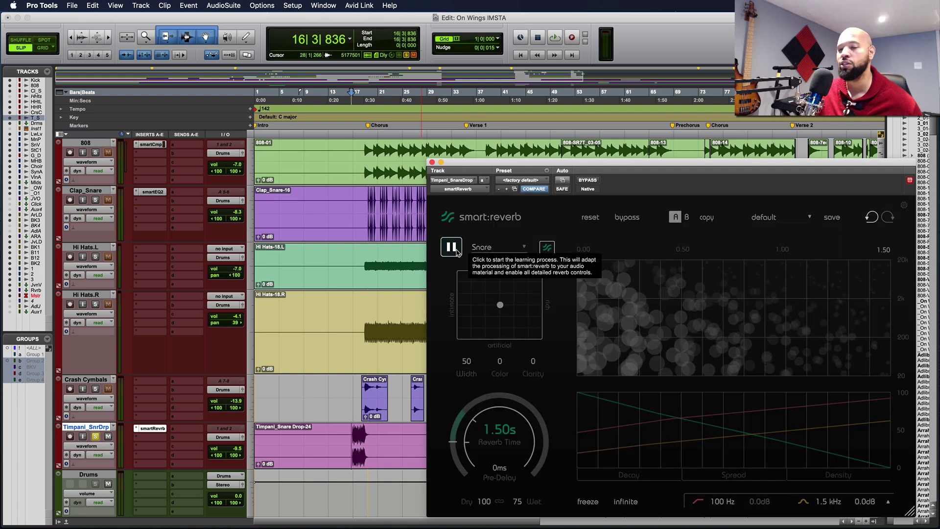
key(space)
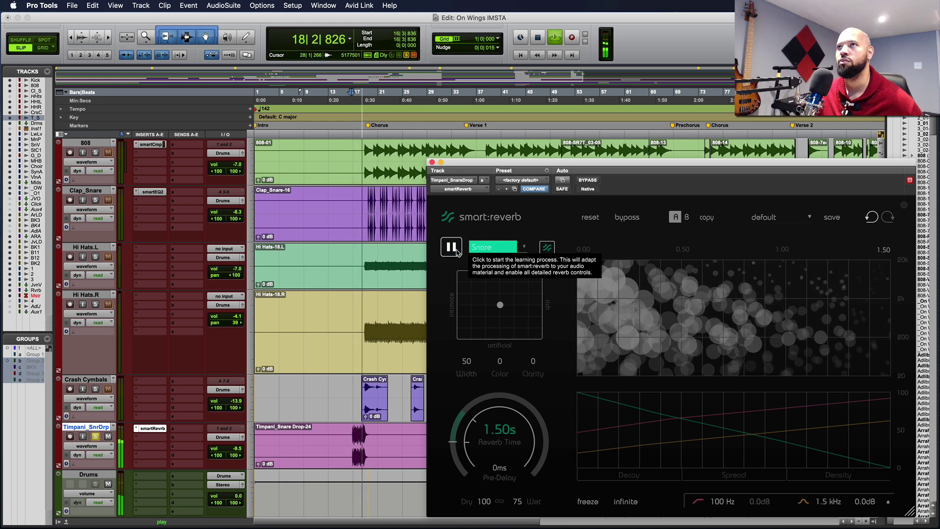
key(space)
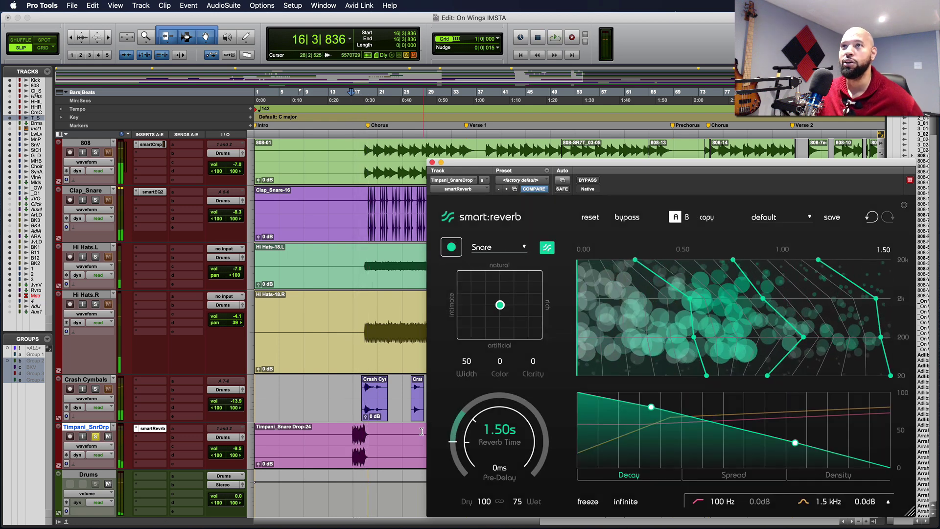
key(space)
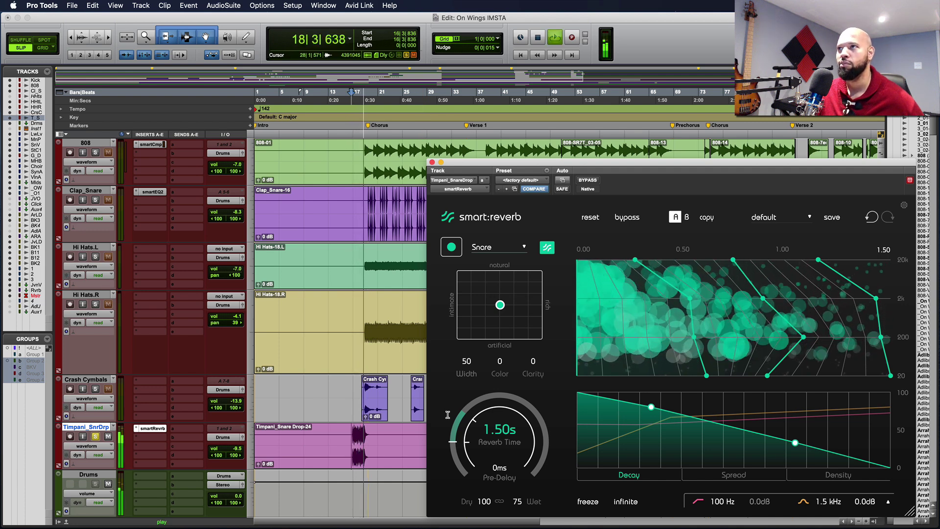
key(space)
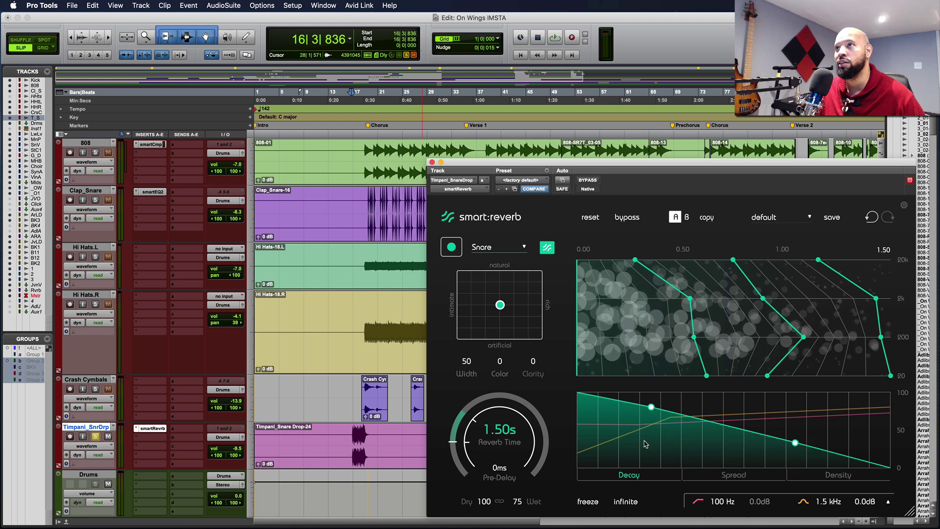
- Try a steep midway drop in smart:reverb's decay curve by repositioning its two points, and listen from bar 16
drag(652, 410, 664, 406)
drag(795, 442, 703, 449)
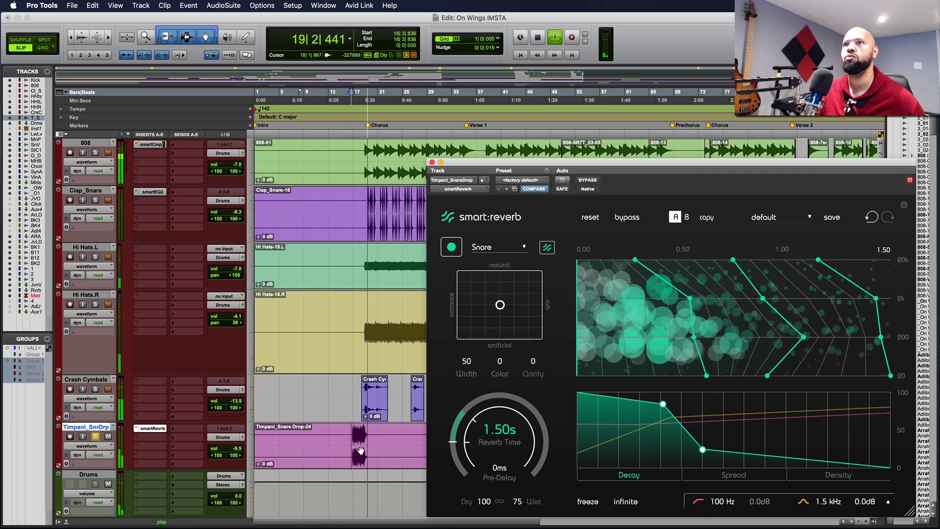
key(space)
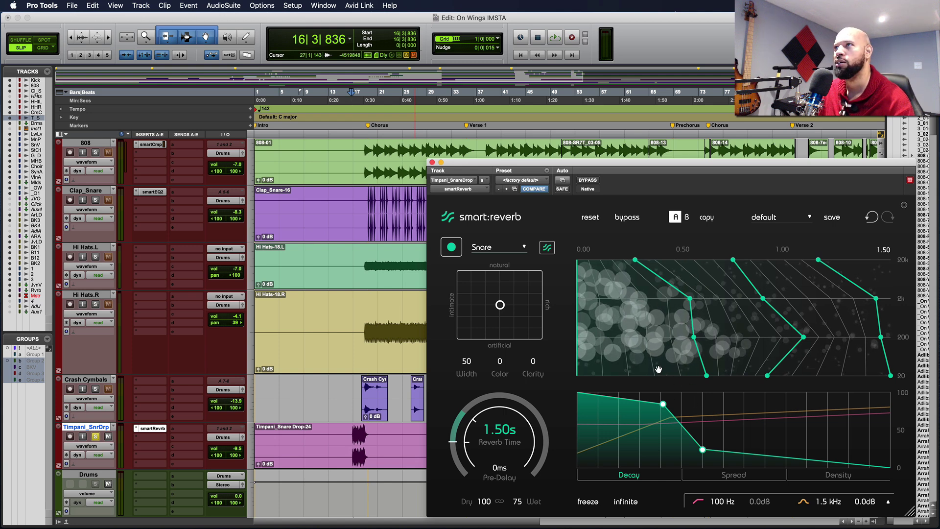
- Try a shorter decay at 200 Hz in the spectral grid, listen to it, and restore smart:reverb's learned settings
mouse_move(656, 319)
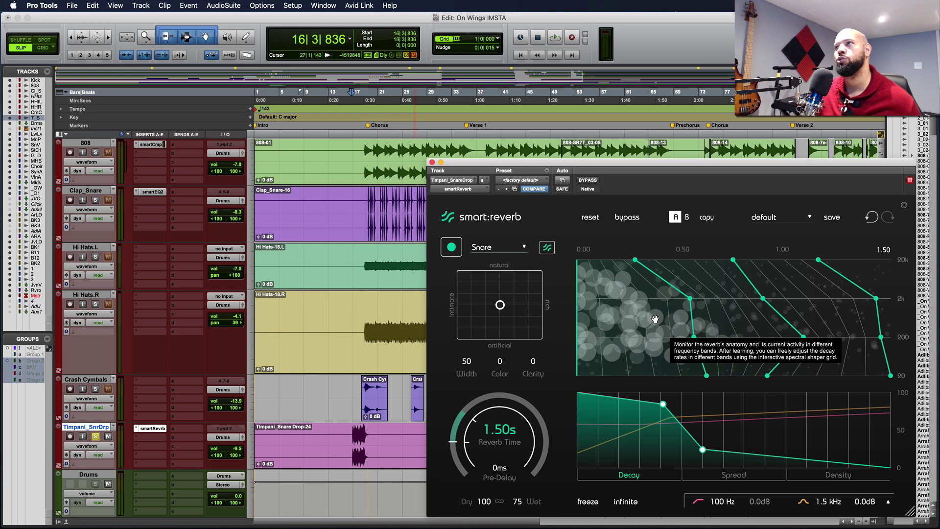
key(space)
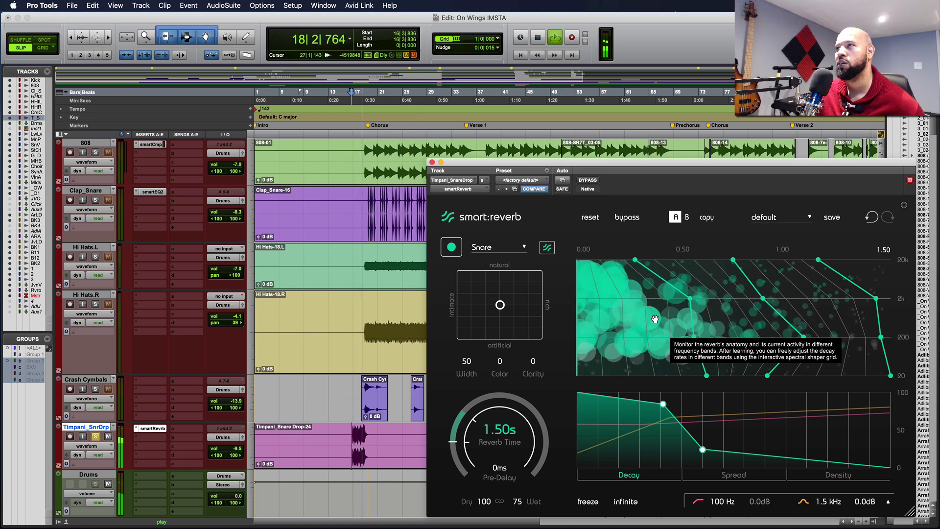
key(space)
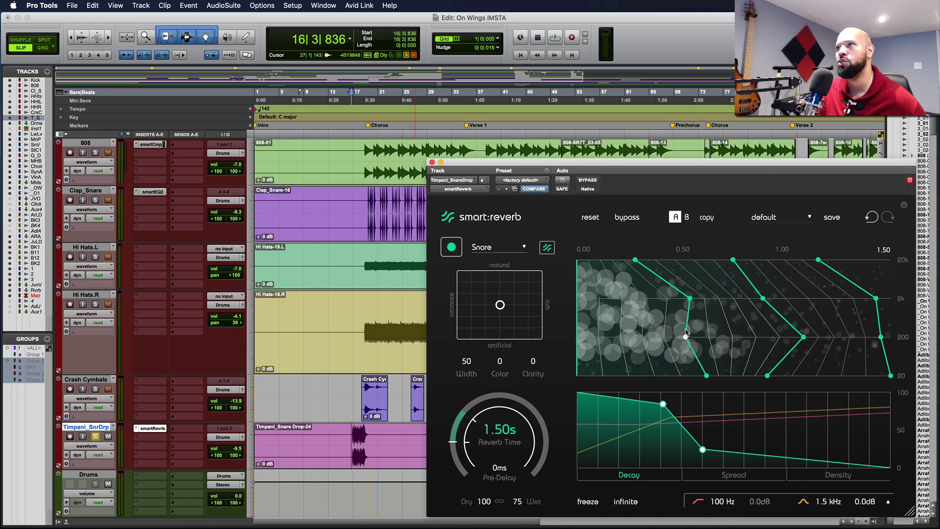
key(space)
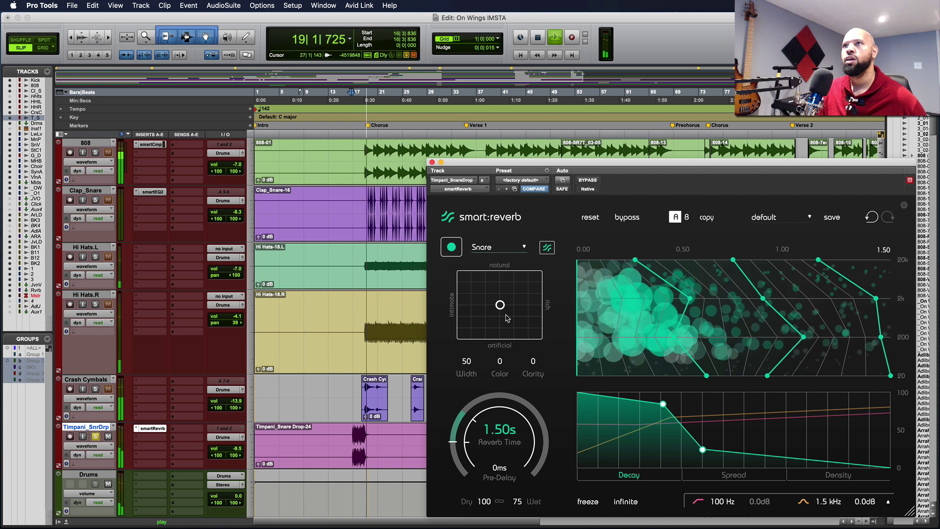
key(space)
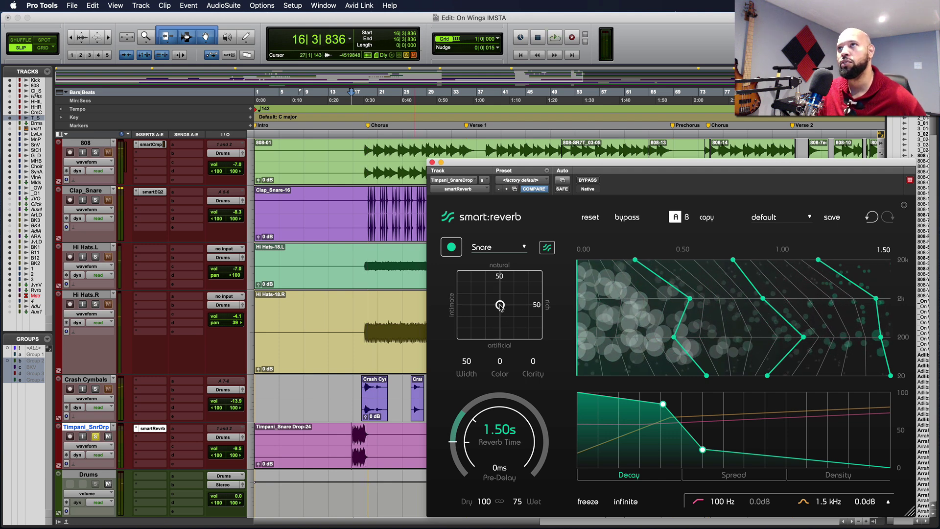
click(500, 306)
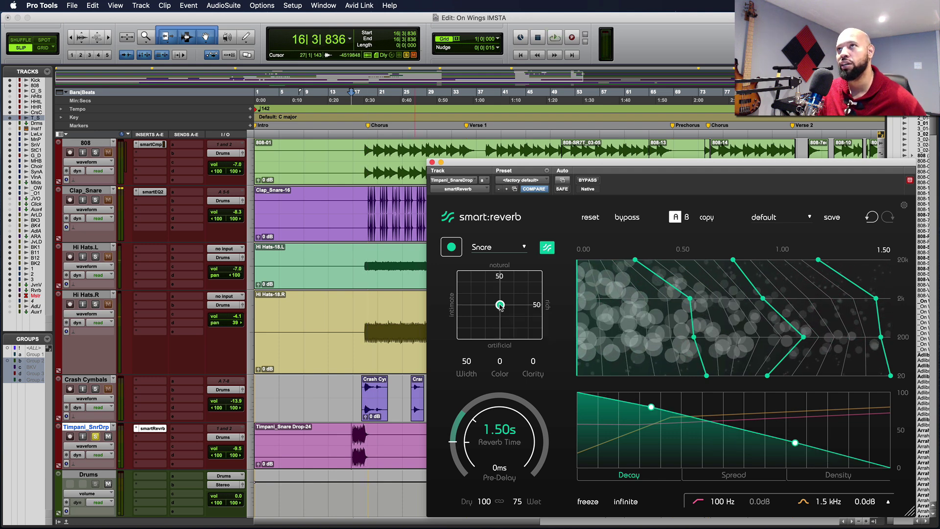
- Move the Reverb Matrix thumb up to 68 natural and slightly toward rich, and listen to the timpani from bar 16
drag(500, 305, 504, 294)
key(space)
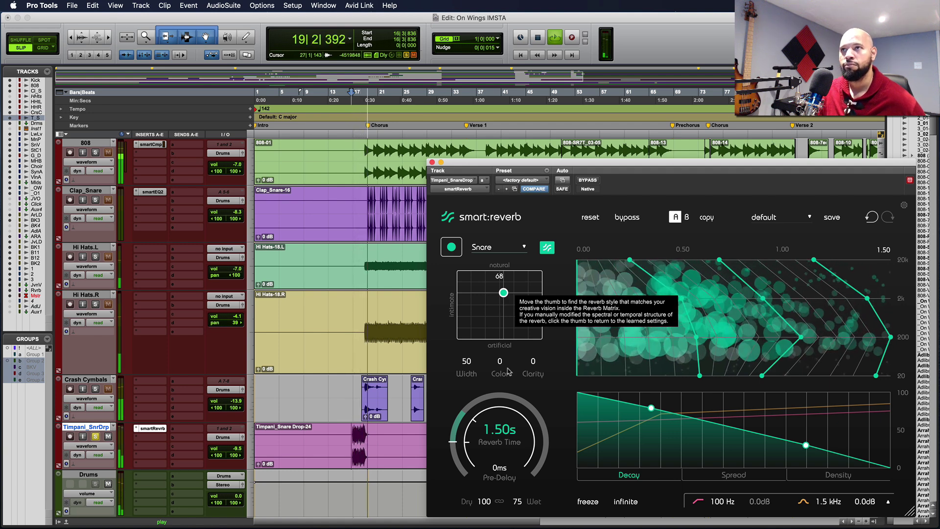
key(space)
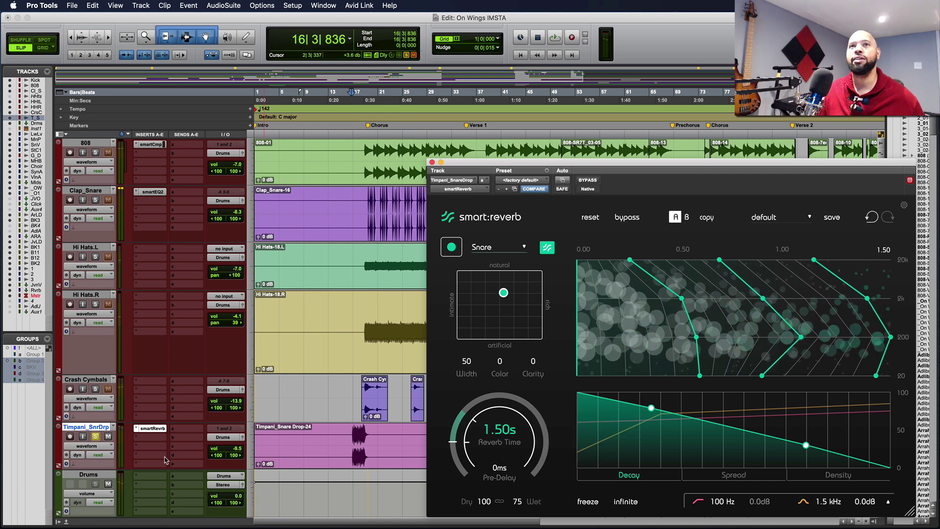
- Add the Kick through Crash Cymbals tracks to the soloed Timpani_SnrDrp and play the full drum mix from bar 16
scroll(95, 152, up, 2)
shift+click(94, 146)
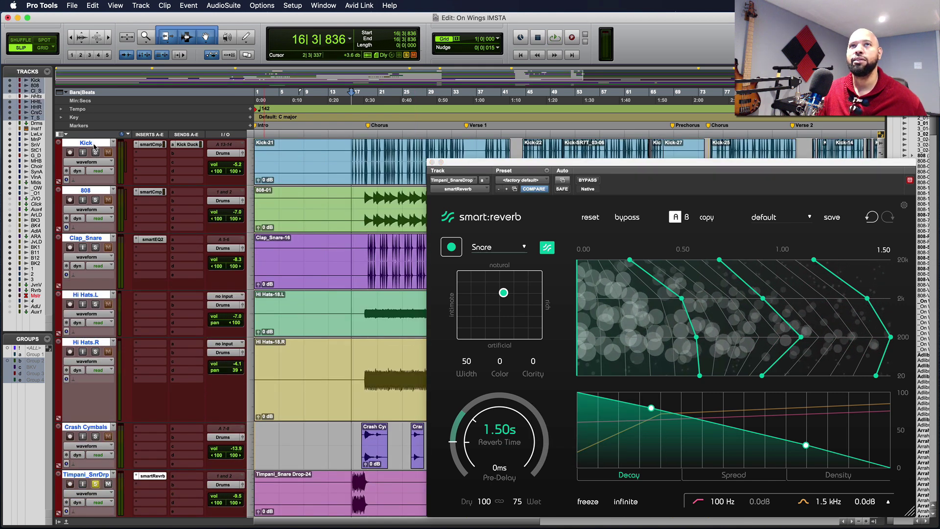
click(96, 248)
key(space)
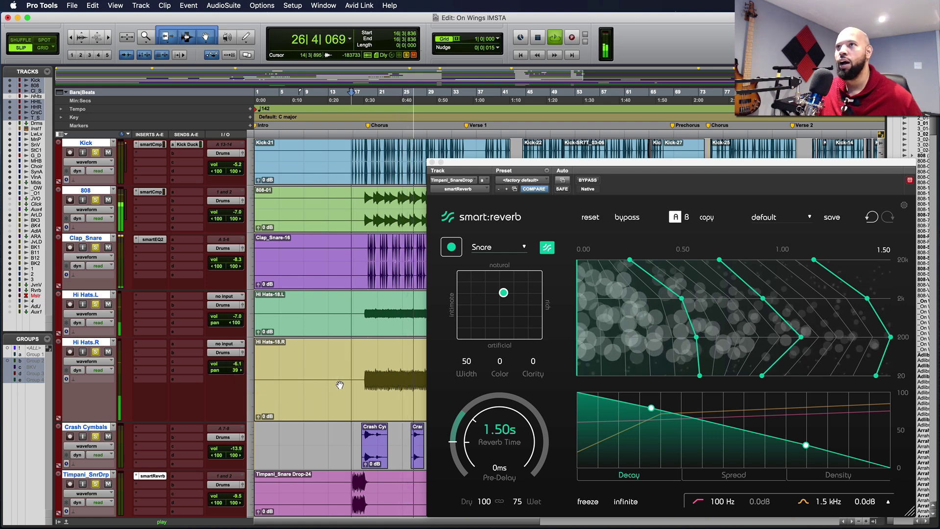
- Insert stereo smart:comp on the Drums bus in the Mix window and run its learning process during playback with the standard profile
scroll(340, 385, down, 3)
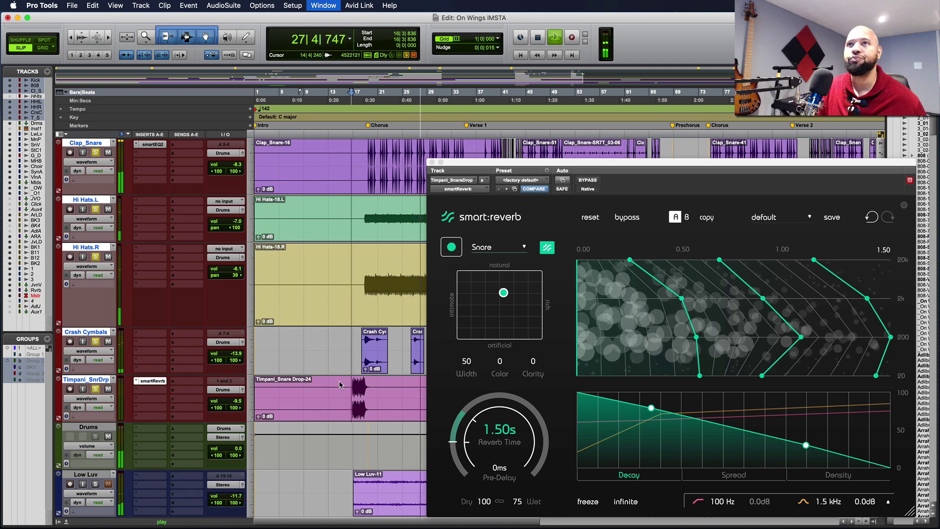
key(super+equal)
drag(363, 521, 68, 519)
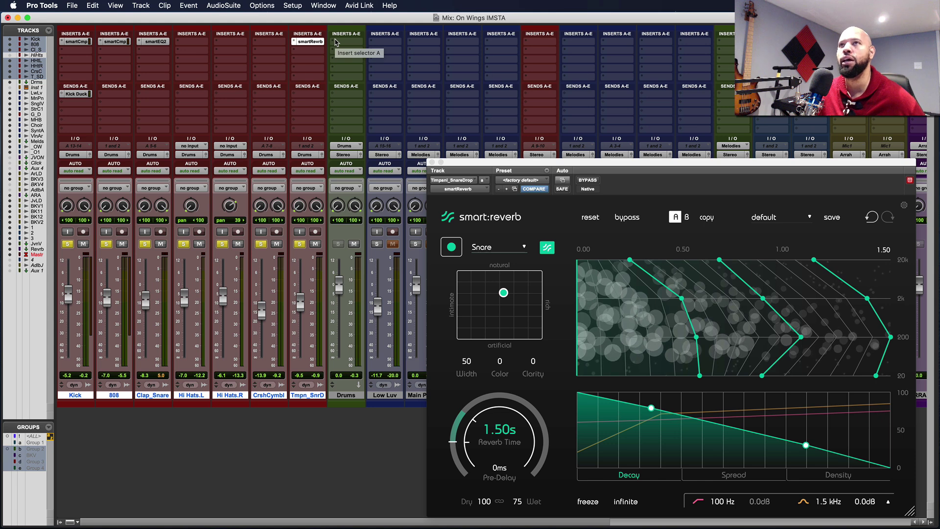
click(335, 42)
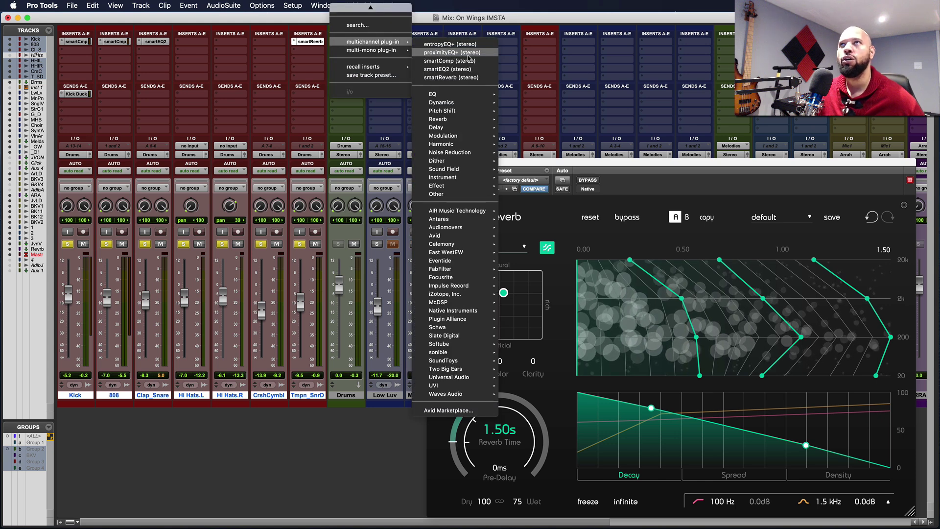
click(469, 62)
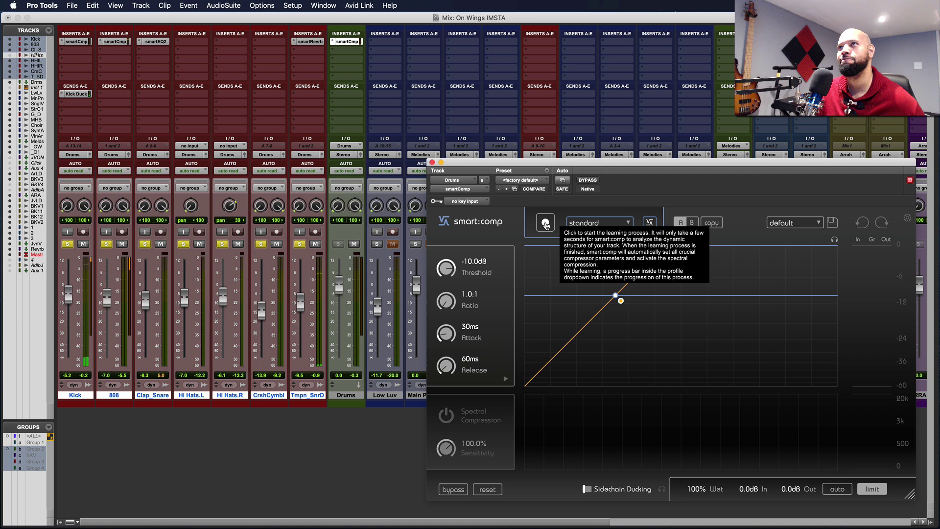
key(space)
click(546, 224)
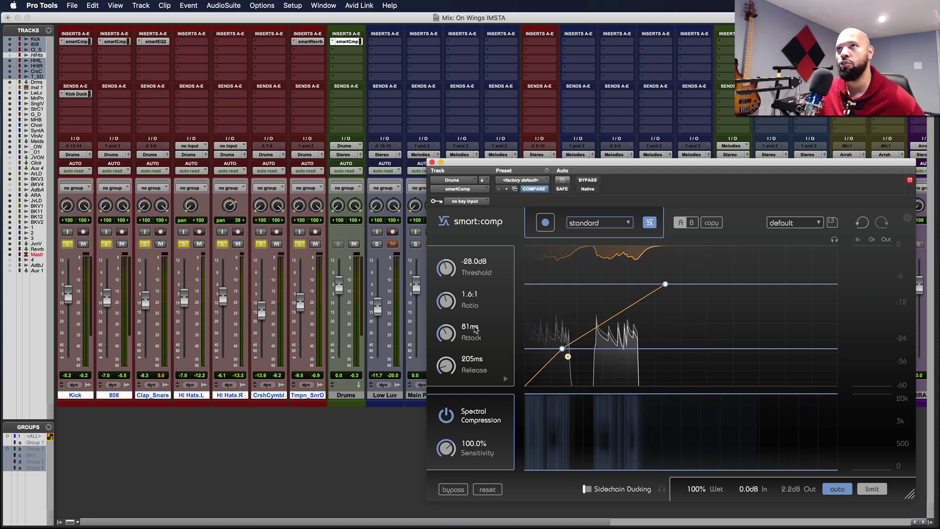
- Try attack times of 43, 39 and 55 ms on the Drums smart:comp, and restore its learned parameters
drag(447, 335, 444, 359)
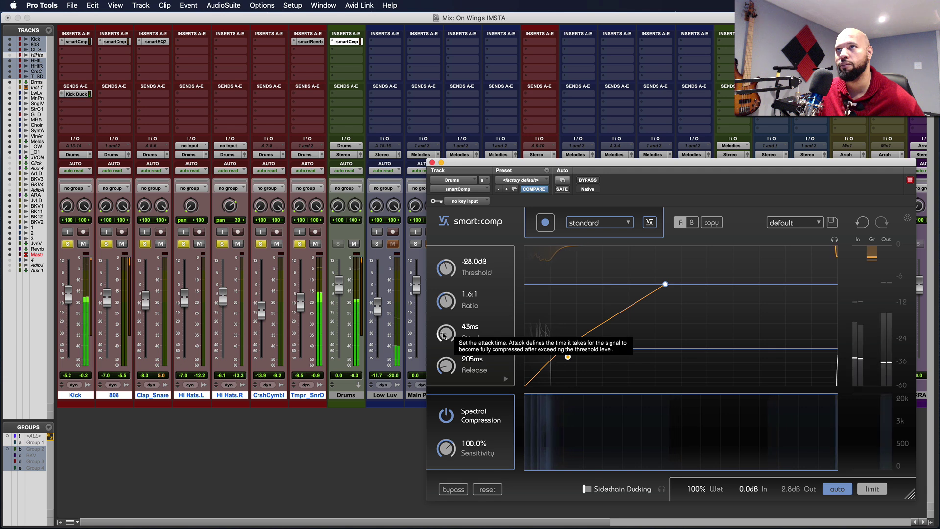
drag(444, 337, 444, 337)
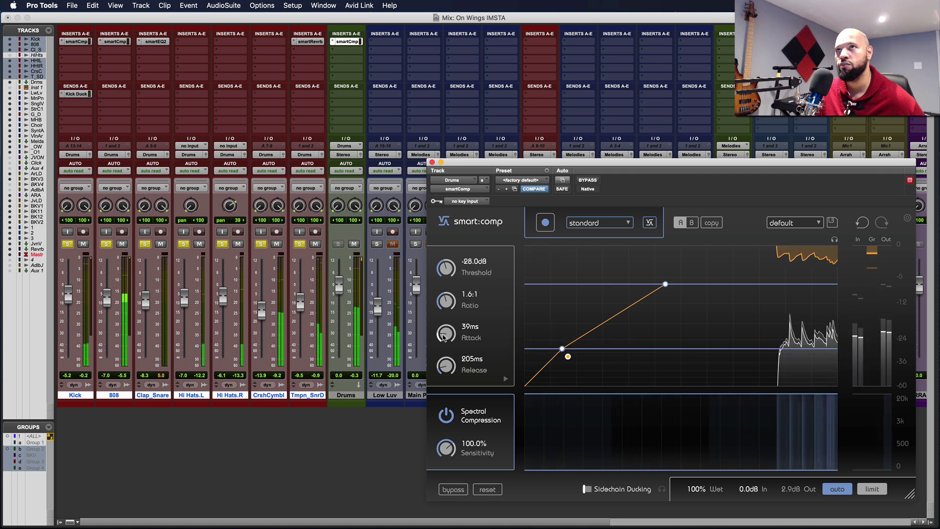
mouse_move(444, 338)
mouse_down()
mouse_move(446, 355)
mouse_move(445, 329)
mouse_up()
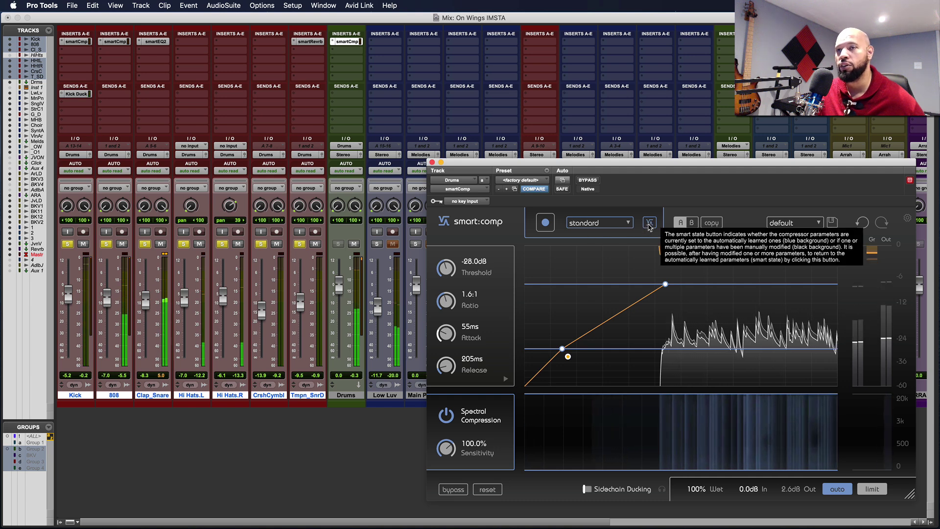
click(650, 223)
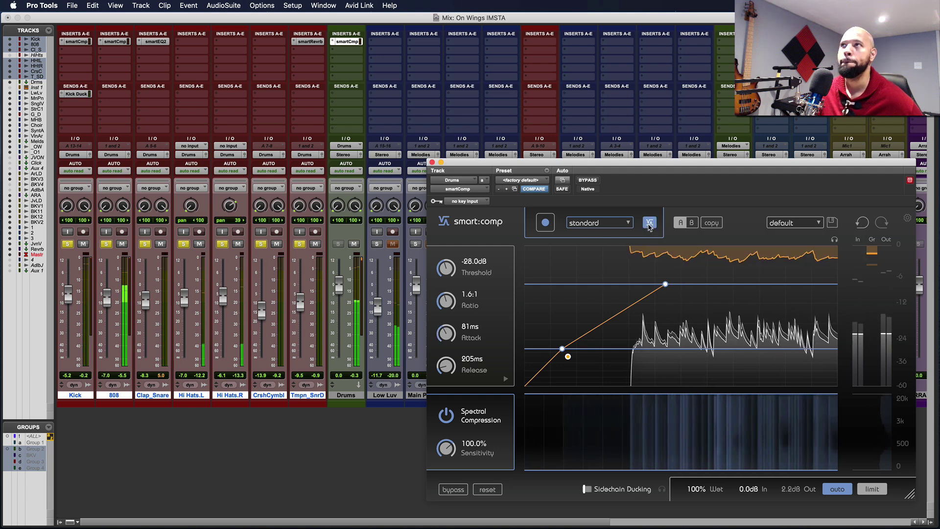
click(650, 223)
click(649, 224)
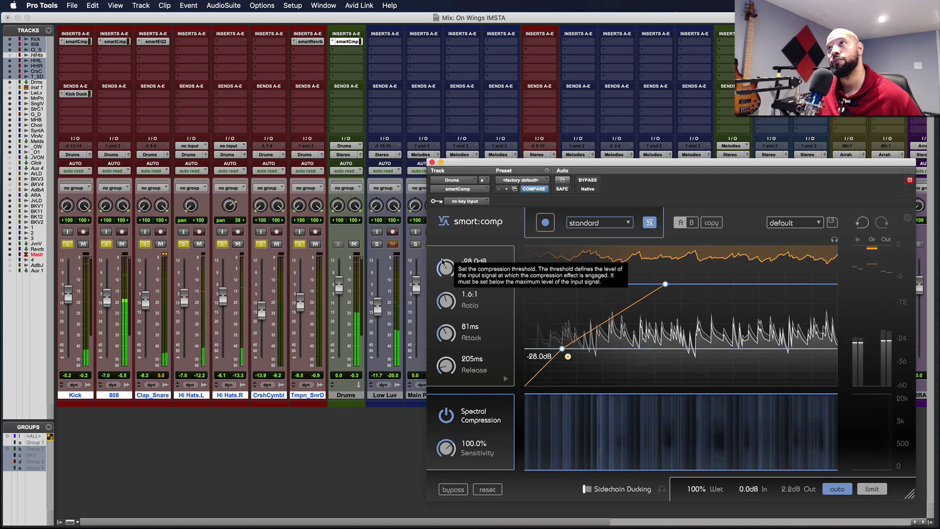
- Set the Drums smart:comp to -28.7 dB threshold, 87 ms attack with 0.02 shape, and 20 ms release hold with -0.60 shape
drag(444, 268, 447, 272)
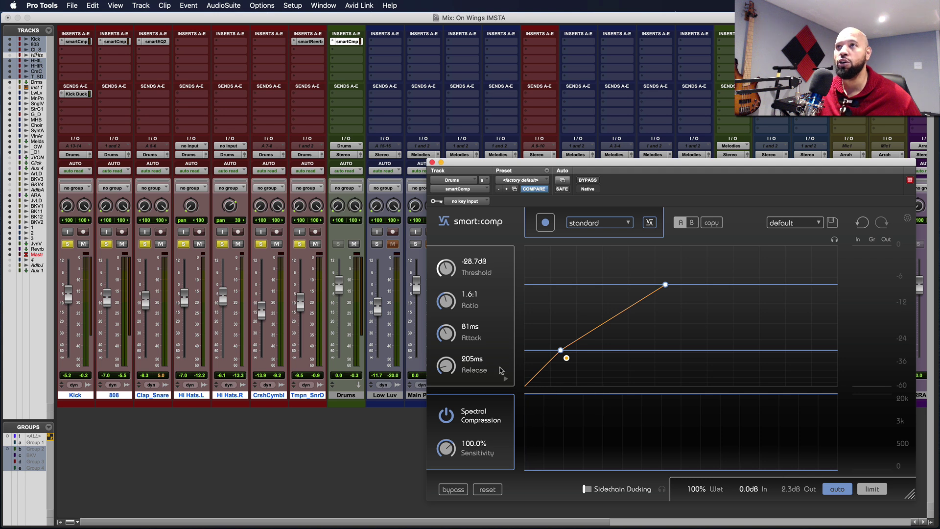
click(507, 379)
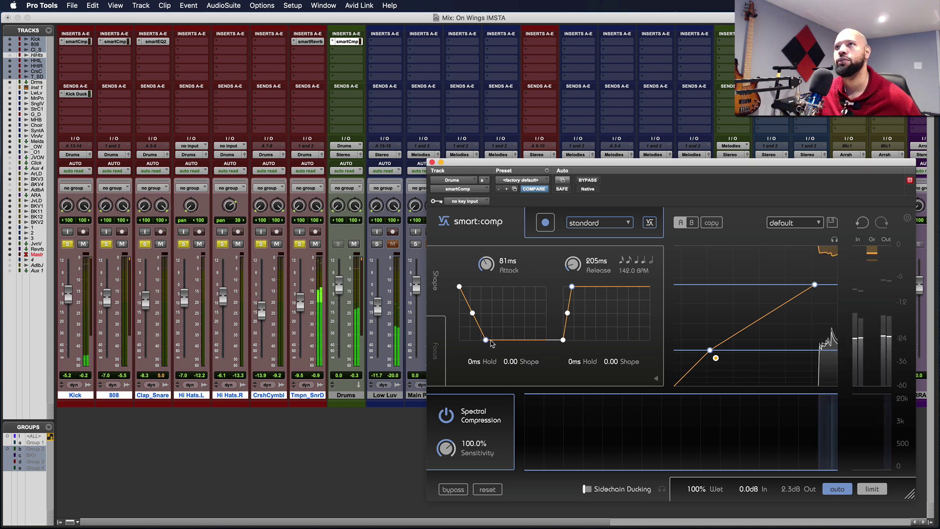
drag(484, 339, 483, 315)
drag(567, 313, 572, 342)
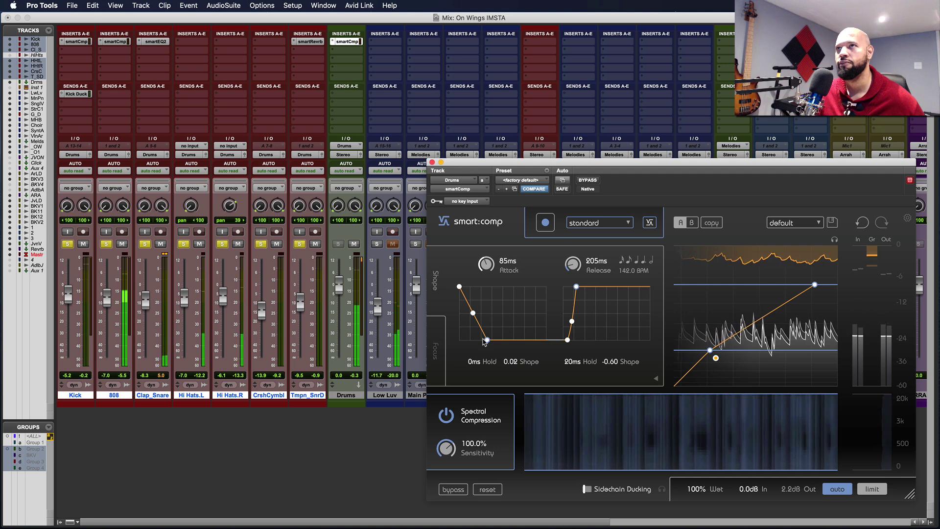
drag(486, 342, 487, 341)
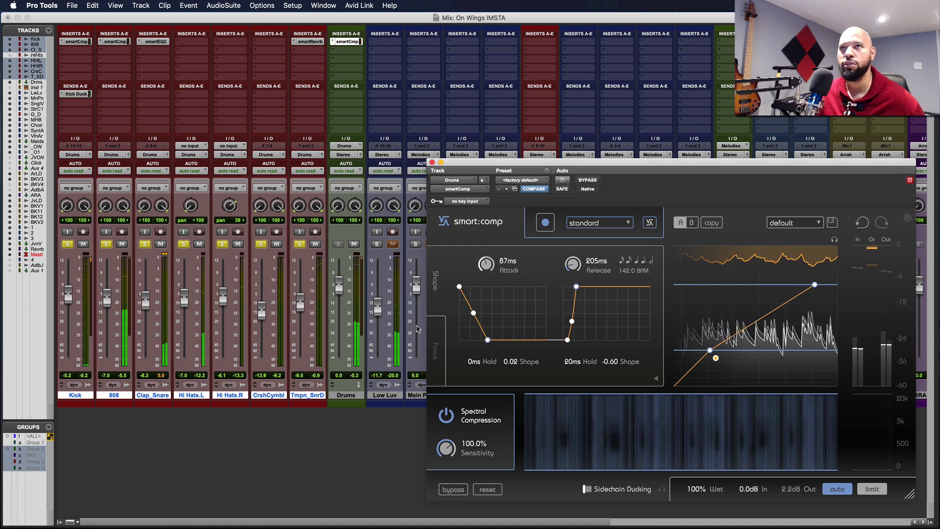
click(432, 163)
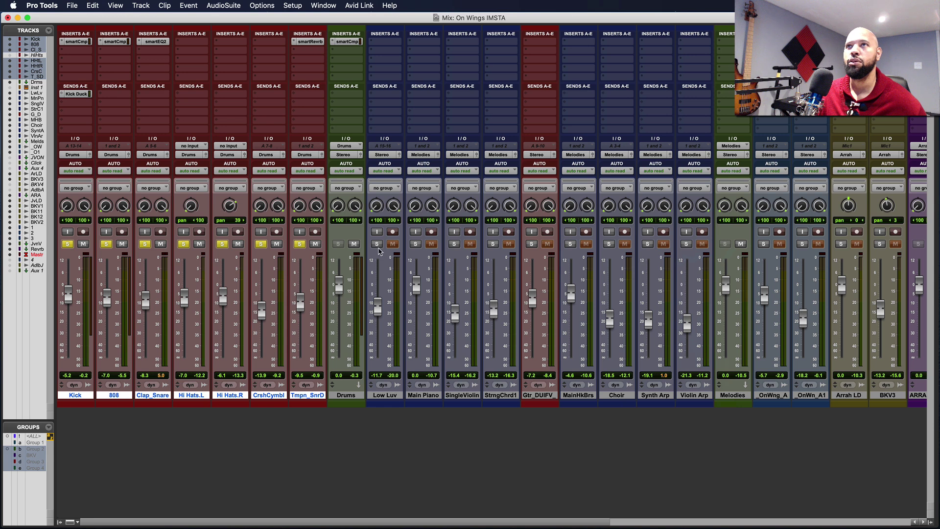
- Add Low Luv, Main Piano, SingleViolin and StrngChrd1 to the soloed drums, and set the Main Piano fader to -2.2 dB
click(376, 244)
click(416, 243)
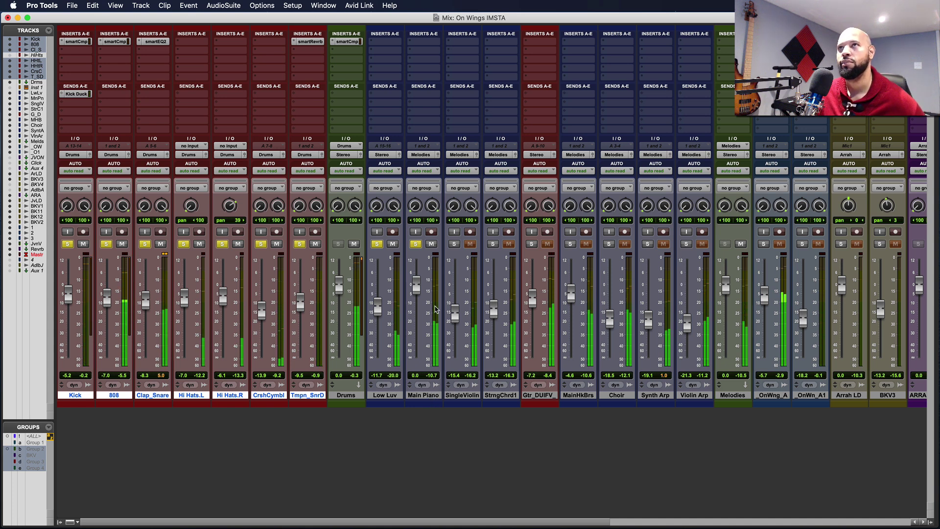
key(space)
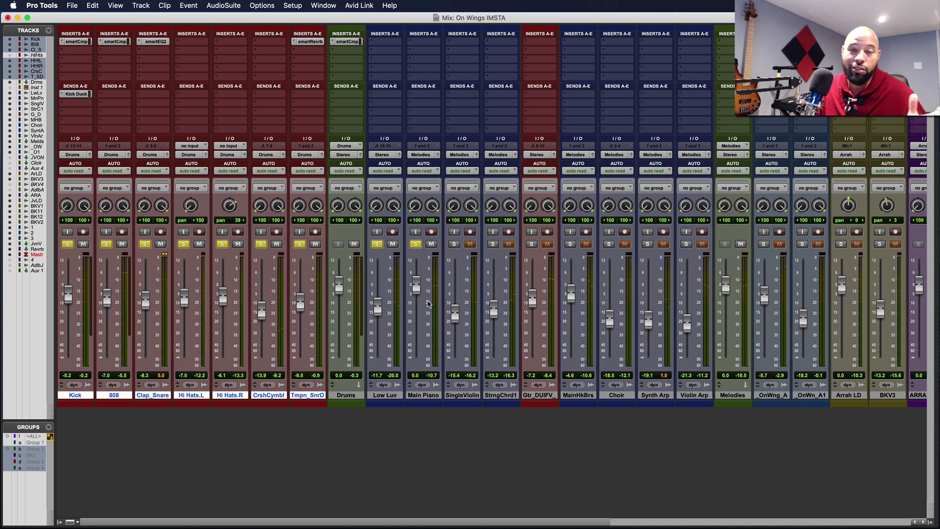
key(space)
drag(418, 293, 419, 297)
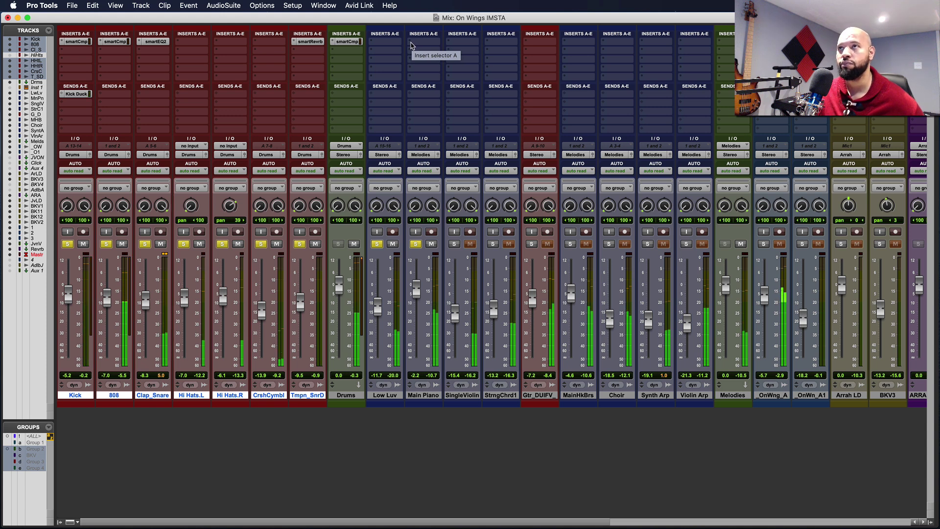
click(454, 244)
click(493, 244)
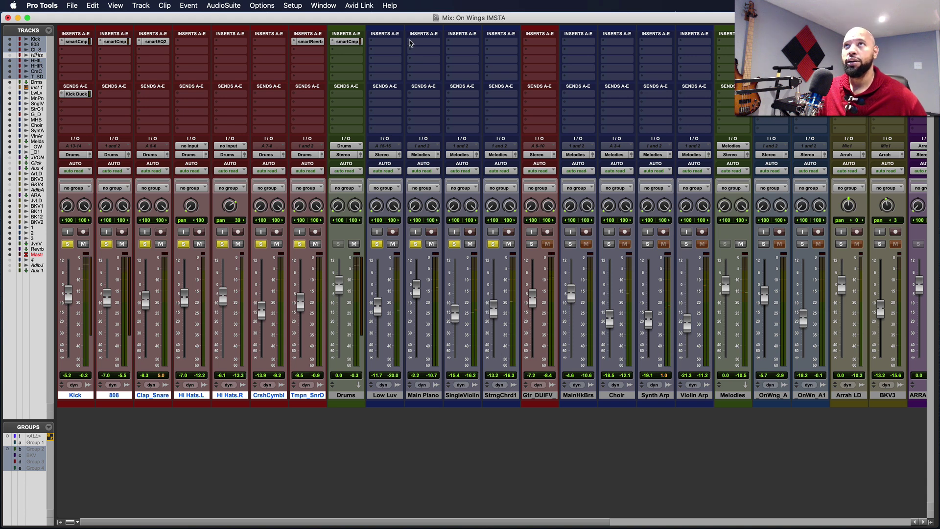
- Try stereo smart:EQ 2 in the Main Piano's first insert slot and close its window
click(411, 45)
mouse_move(441, 41)
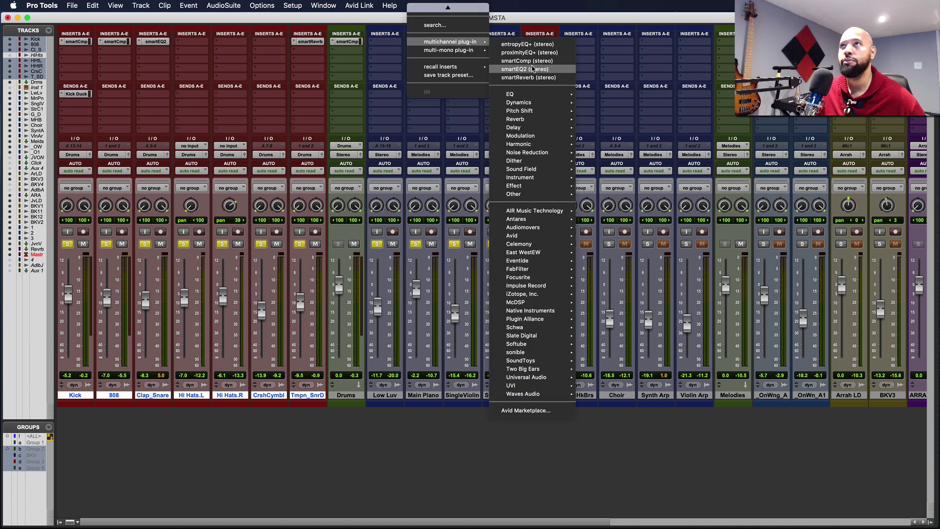
click(533, 69)
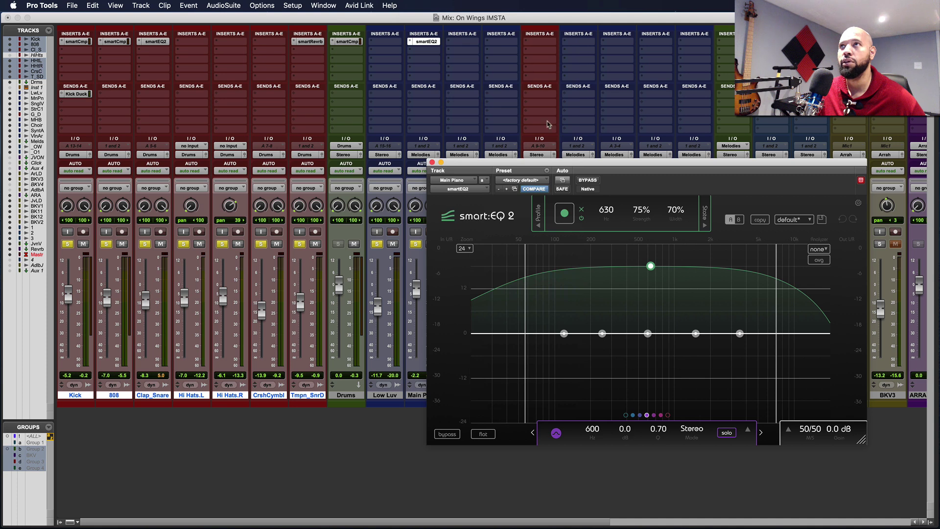
click(432, 162)
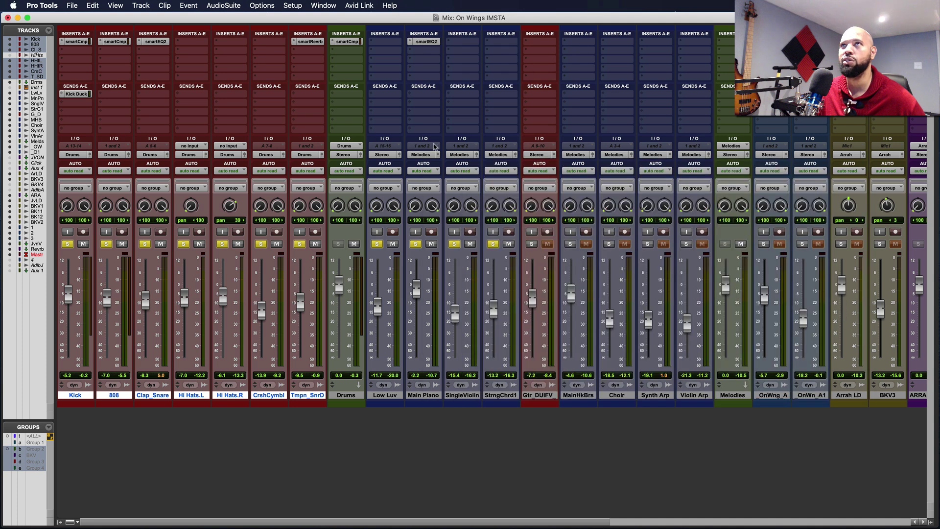
- Replace smart:EQ 2 on the Main Piano with entropyEQ+, solo only the piano, and set the entropy to -26 %
click(411, 45)
mouse_move(410, 46)
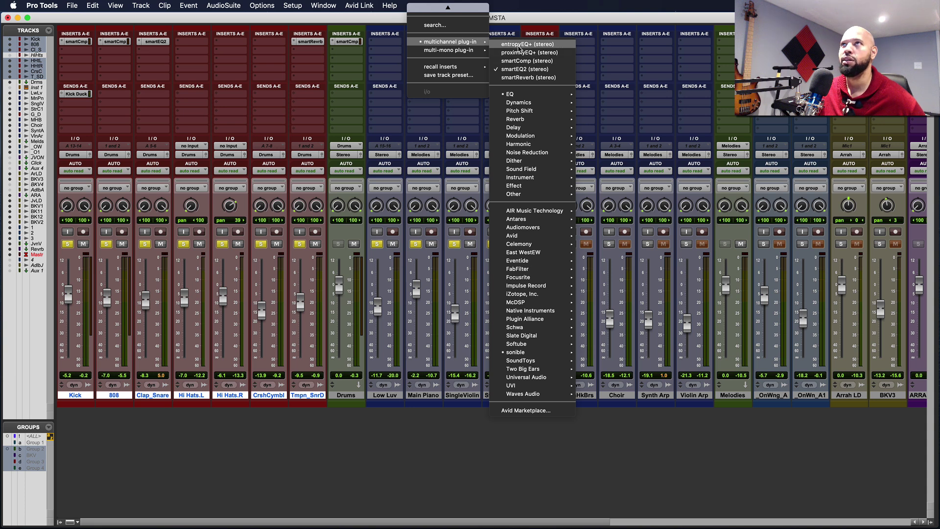
key(Escape)
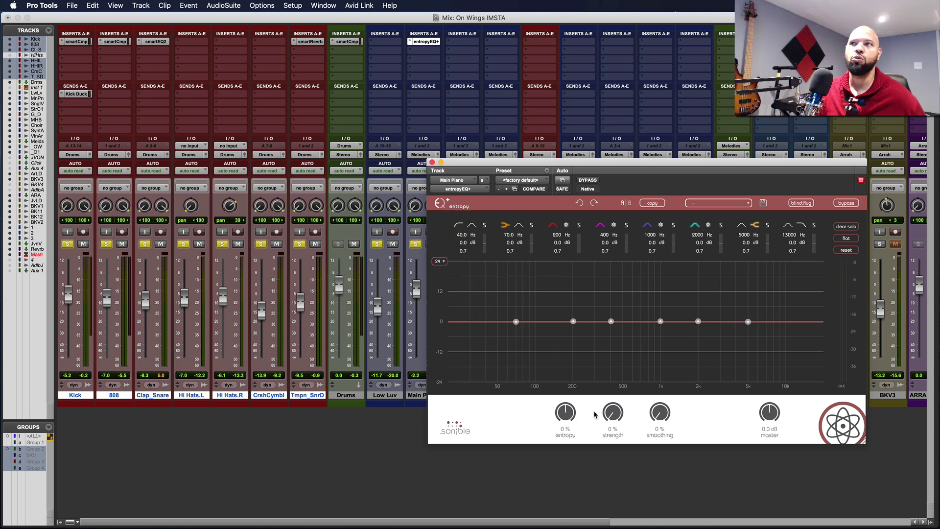
super+click(416, 243)
mouse_move(562, 406)
mouse_down()
mouse_move(582, 386)
mouse_move(558, 424)
mouse_up()
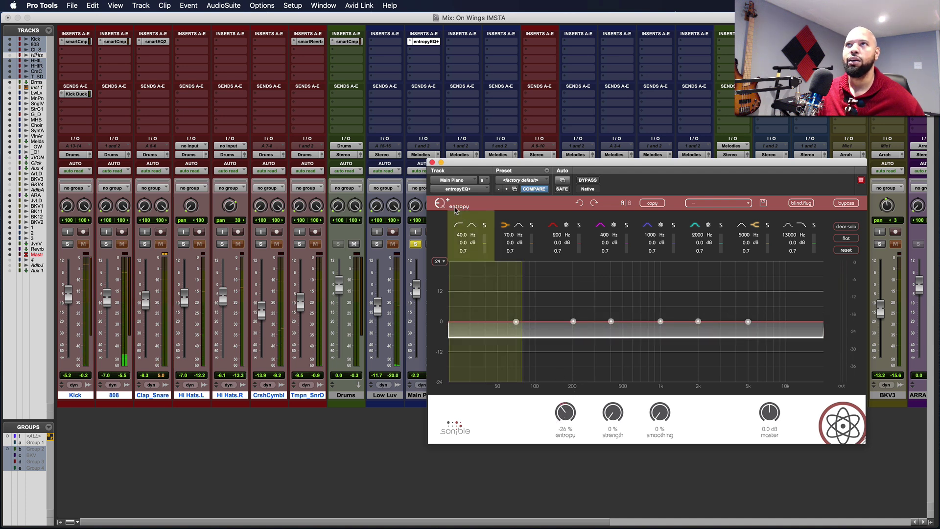
- Replace entropyEQ+ on the Main Piano with stereo proximityEQ+ and set its global proximity to 1 %
click(451, 191)
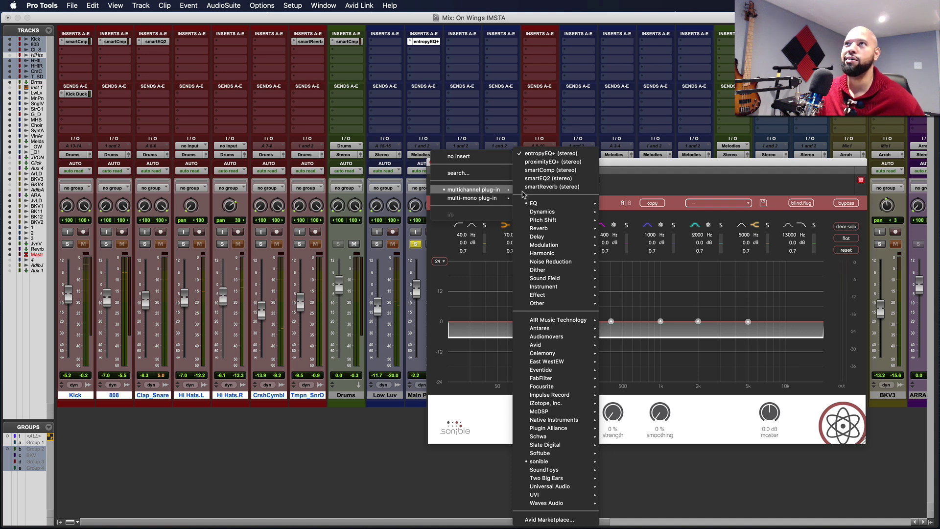
click(536, 169)
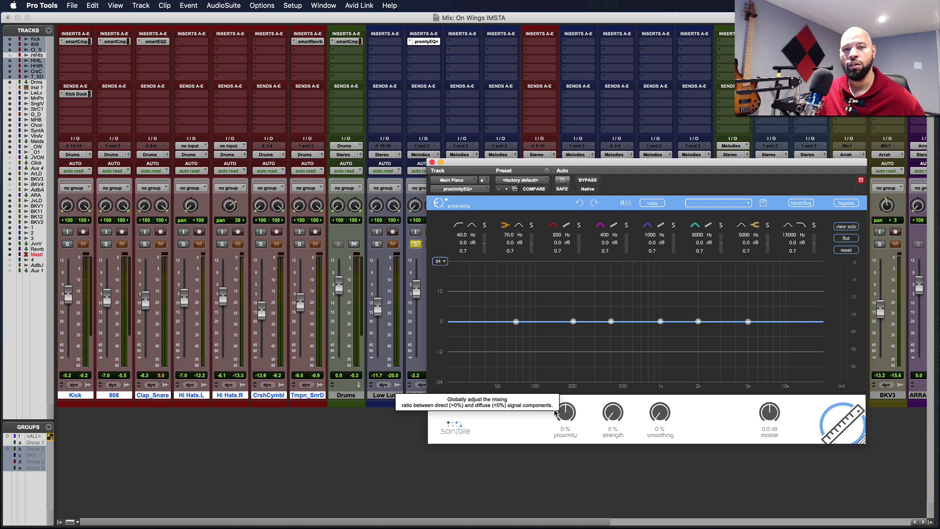
mouse_move(557, 413)
mouse_down()
mouse_move(587, 380)
mouse_move(547, 459)
mouse_move(570, 414)
mouse_up()
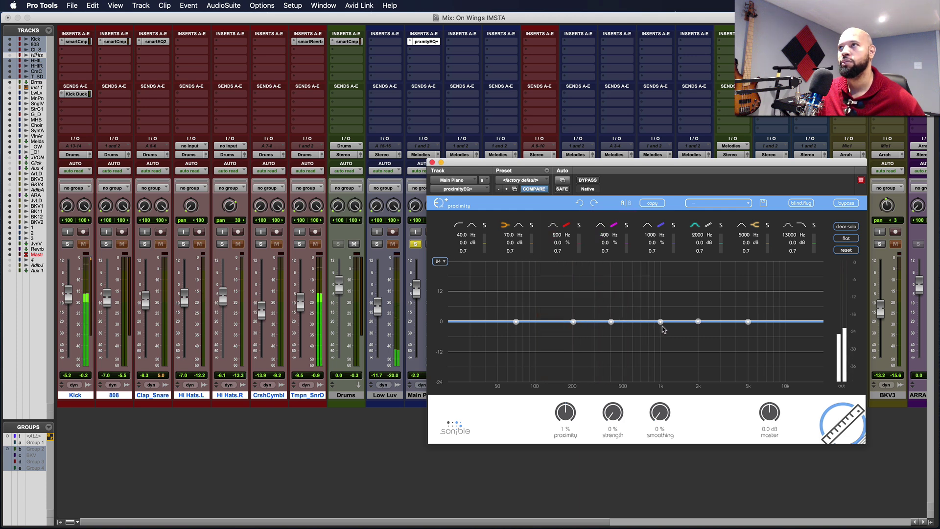
- Shape proximityEQ+ with a 5.5 dB boost at 2105 Hz, a -3.8 dB bell cut at 69.9 Hz, and 3.8 % proximity at 188 Hz
drag(696, 322, 699, 308)
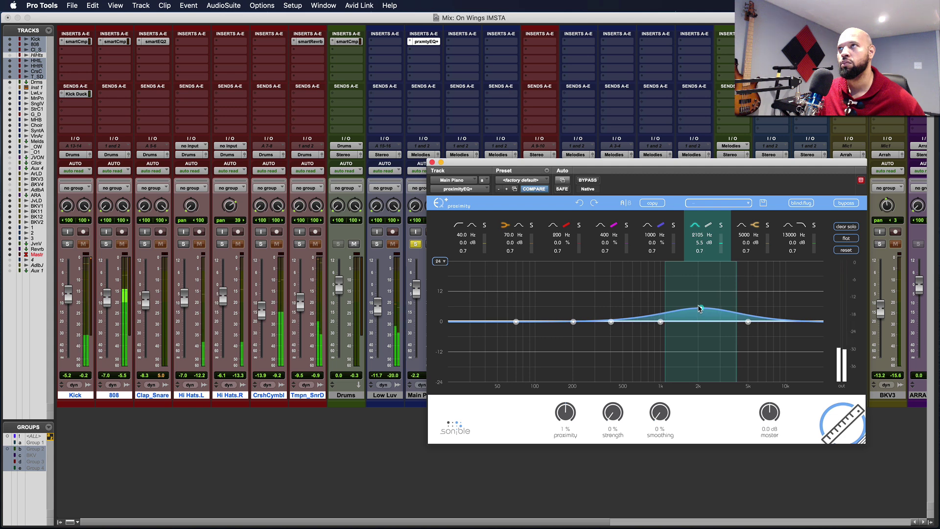
drag(518, 325, 516, 331)
click(519, 224)
drag(572, 321, 570, 319)
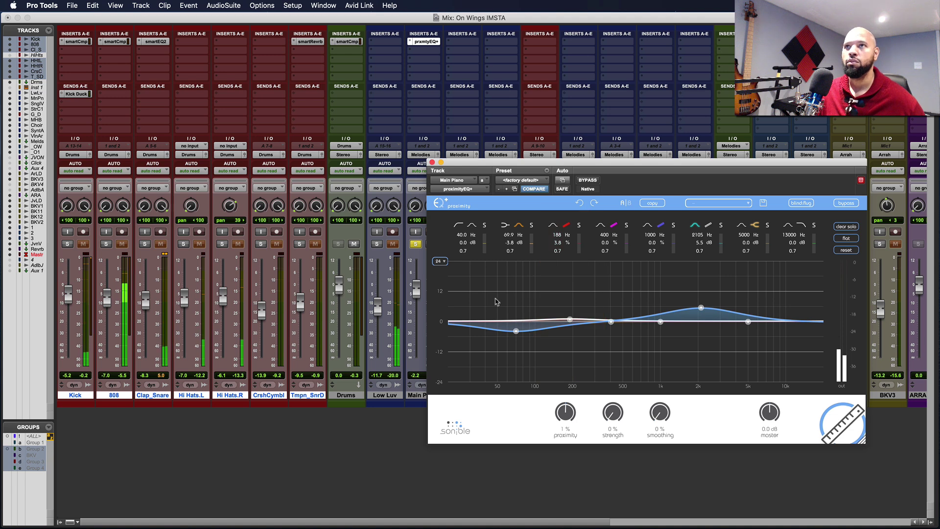
- Solo Low Luv and the 808 together with the Main Piano, and close the proximityEQ+ window
click(378, 244)
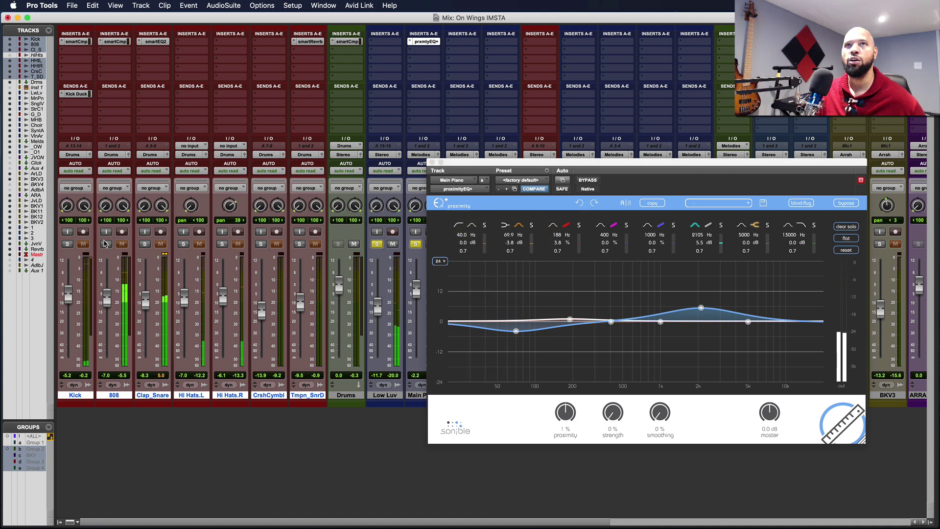
click(105, 244)
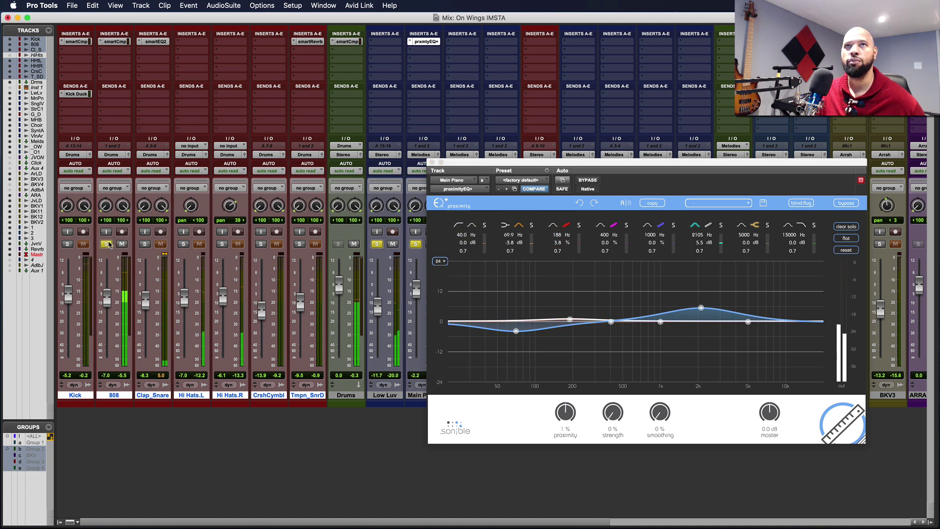
click(432, 163)
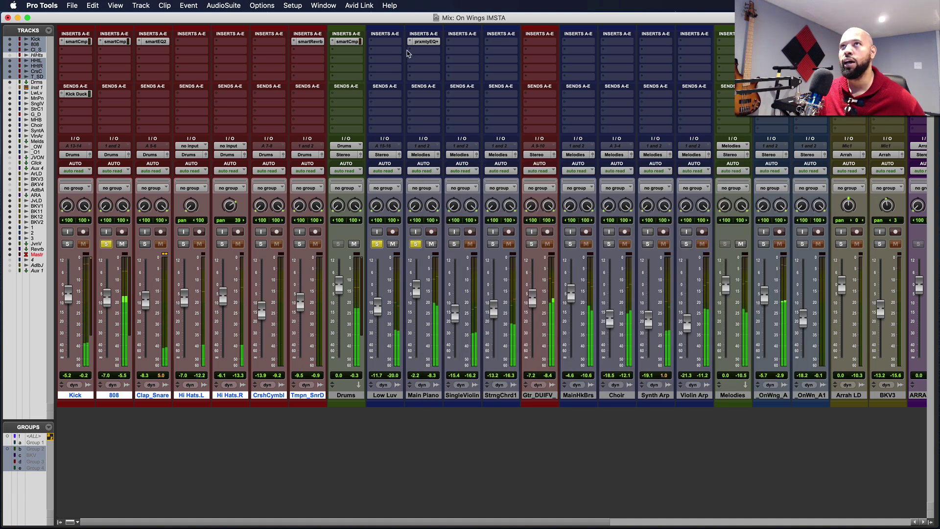
- Insert stereo smart:comp on the Main Piano, learn it with the keys profile, and lower the track's fader to -4.1 dB
click(409, 51)
mouse_move(411, 52)
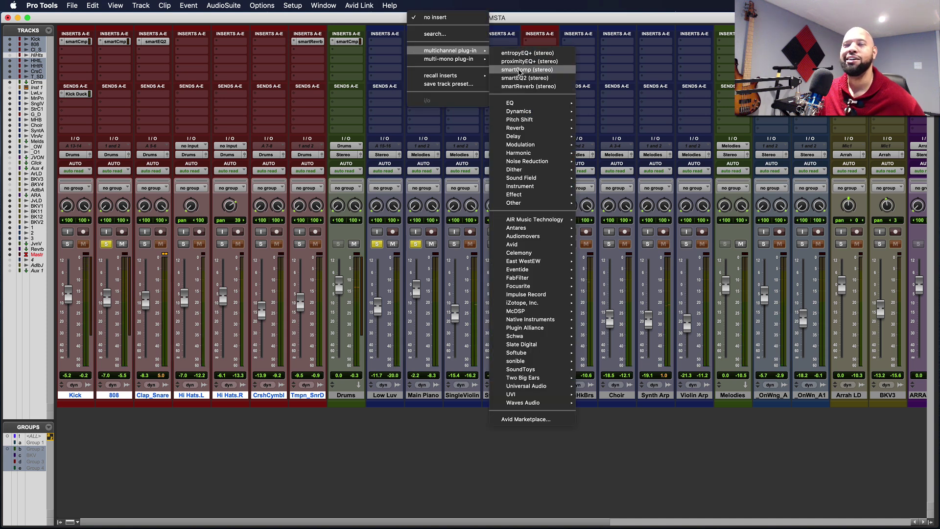
click(520, 70)
click(597, 224)
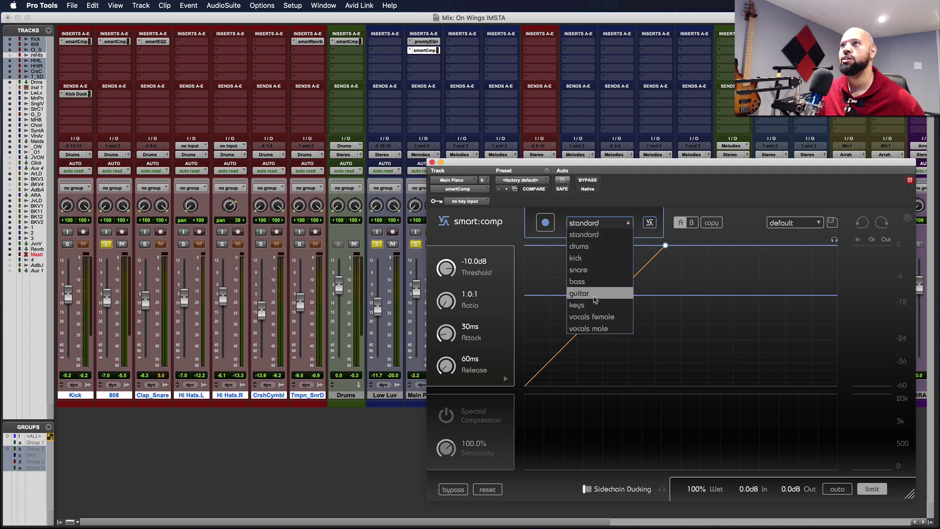
click(596, 305)
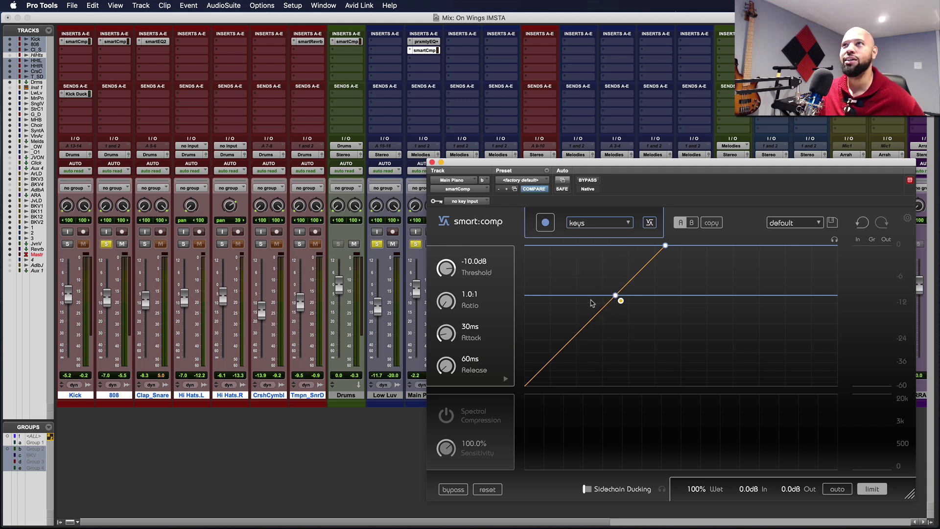
click(545, 223)
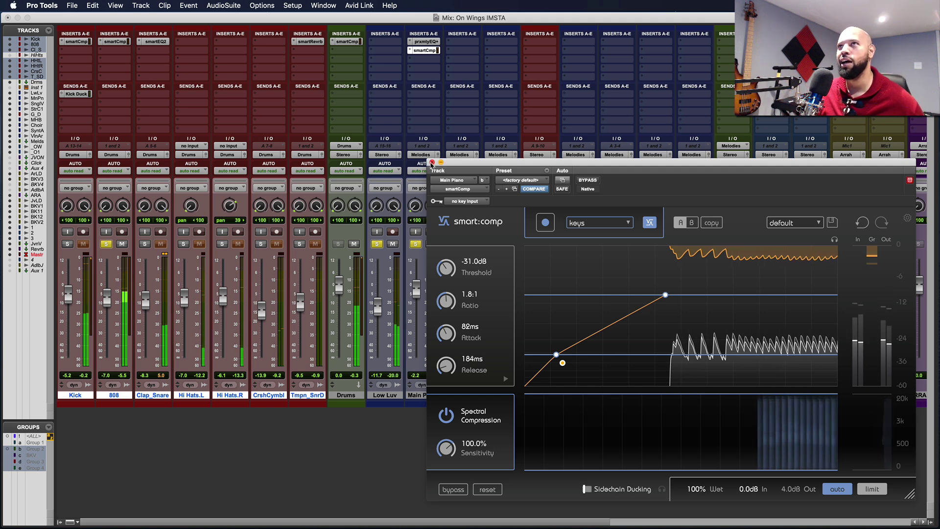
click(432, 163)
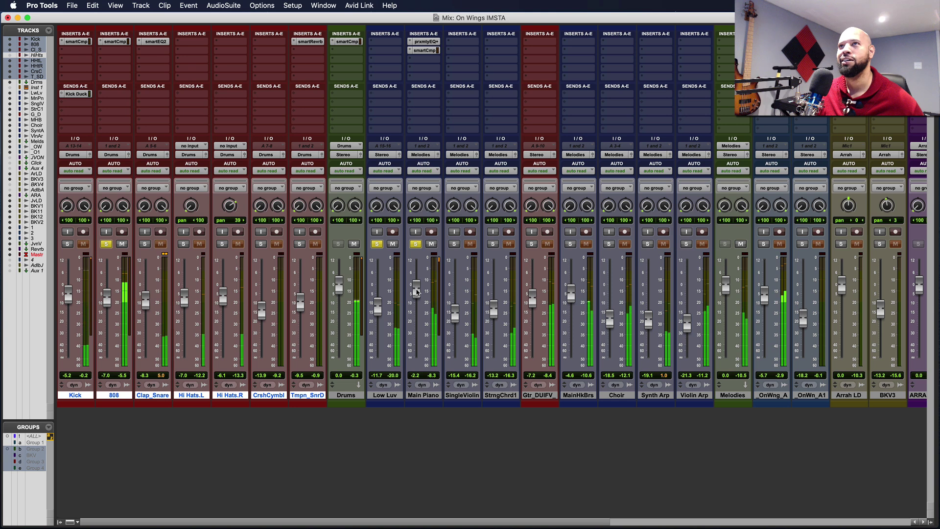
- Add SingleViolin, Kick, Clap_Snare, both Hi Hats, CrshCymbl and Tmpn_SnrD to the soloed tracks
click(455, 244)
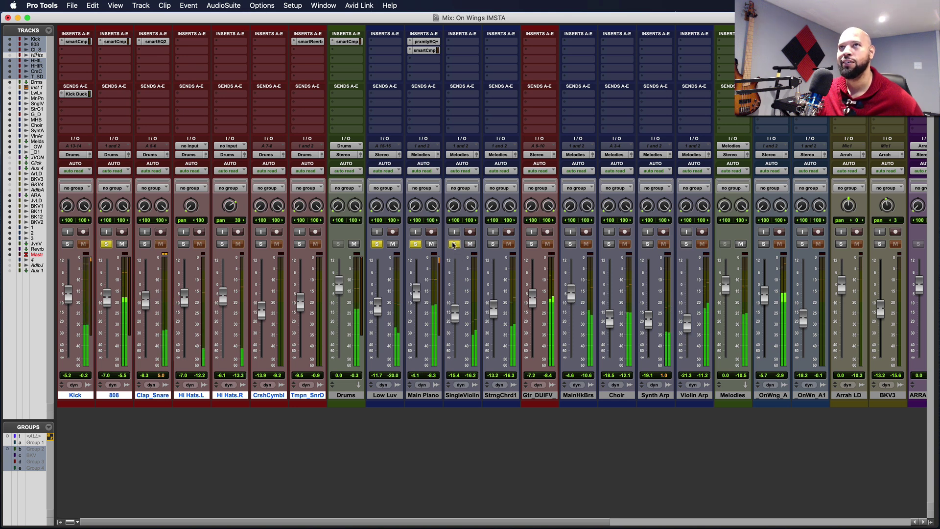
click(67, 244)
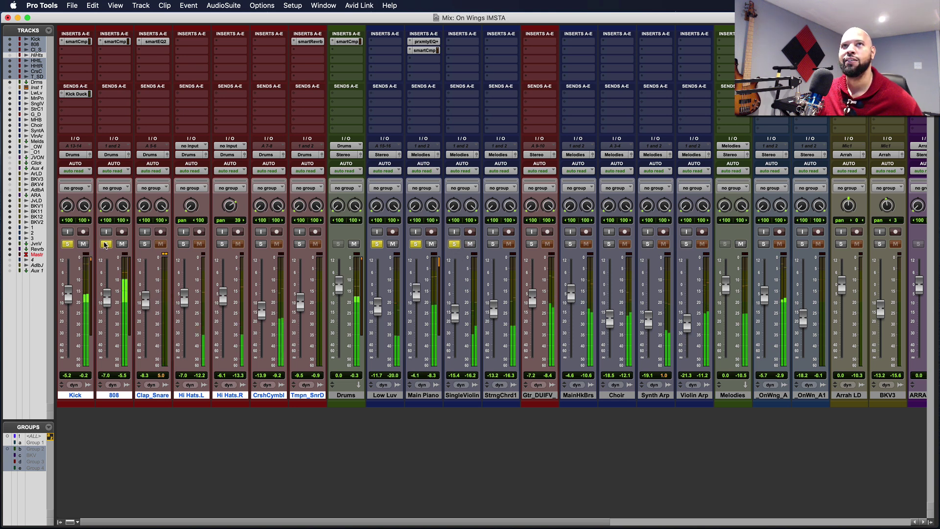
click(145, 244)
click(183, 244)
click(222, 244)
click(261, 244)
click(300, 244)
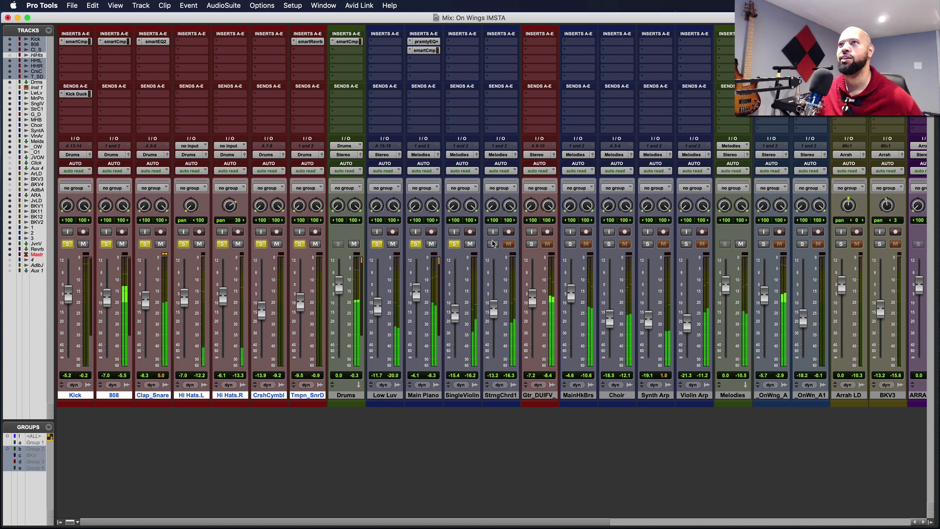
- Solo the string chord track and MainHkBrs as well, and lower the MainHkBrs fader to -9.7 dB
click(494, 244)
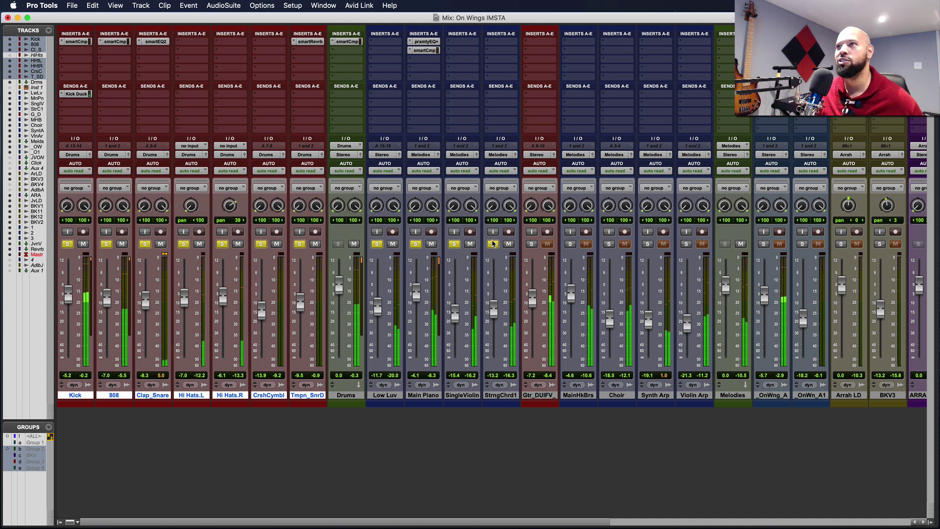
click(570, 244)
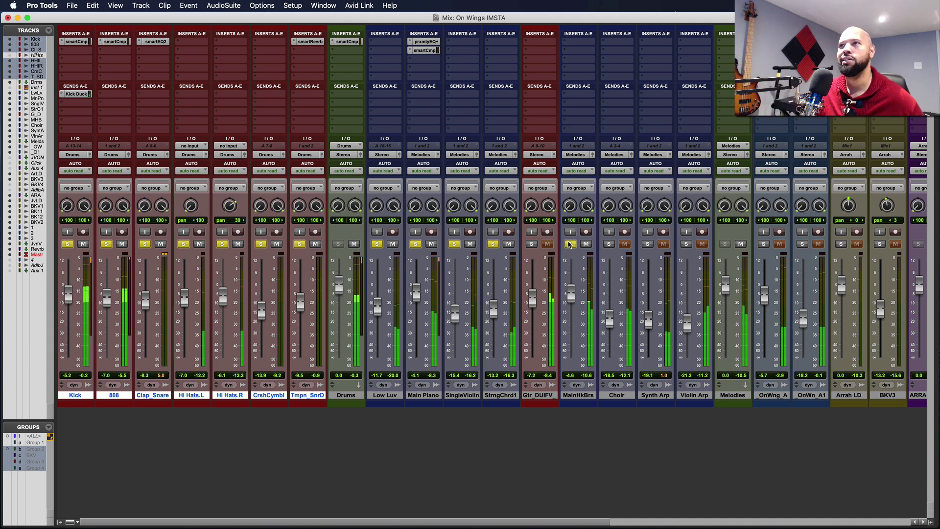
click(570, 244)
drag(571, 293, 572, 303)
click(570, 244)
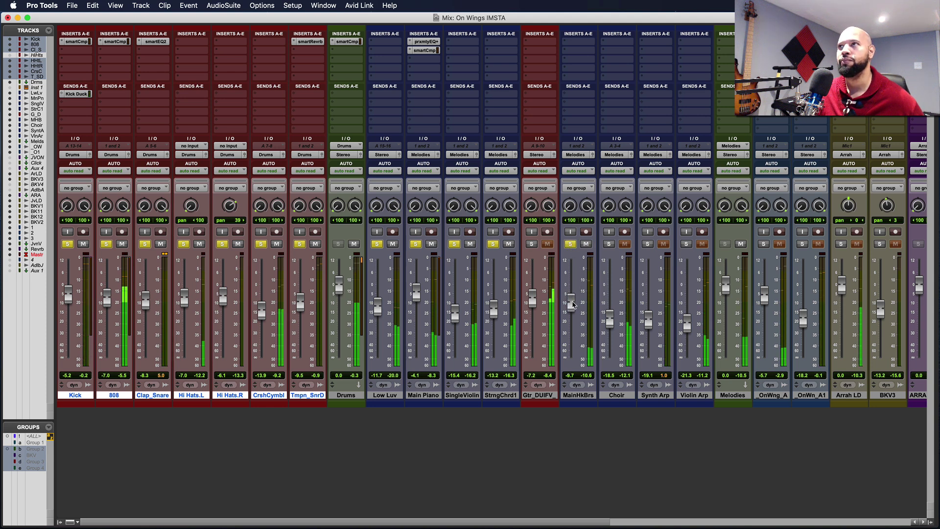
- Add Choir, Synth Arp, Violin Arp and the Gtr_DUIFV_ guitar track to the soloed tracks
click(609, 244)
click(648, 244)
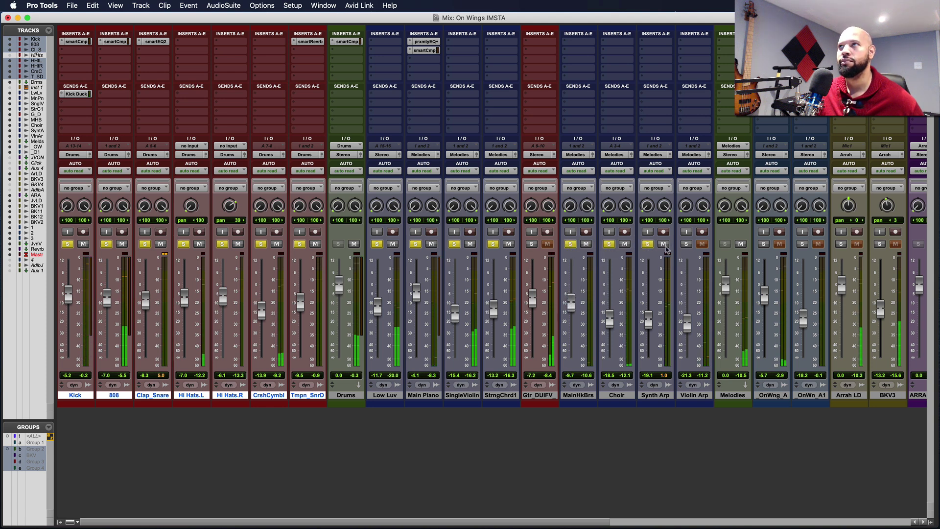
click(686, 244)
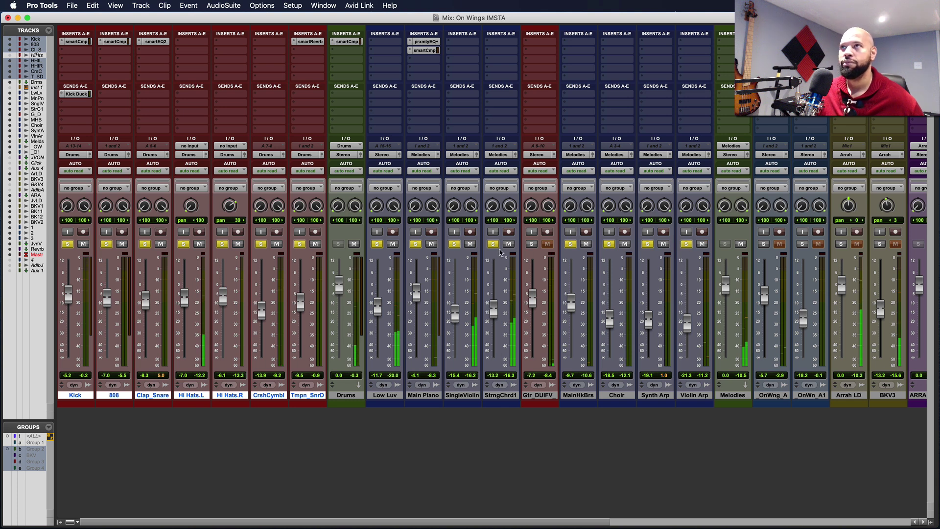
click(530, 245)
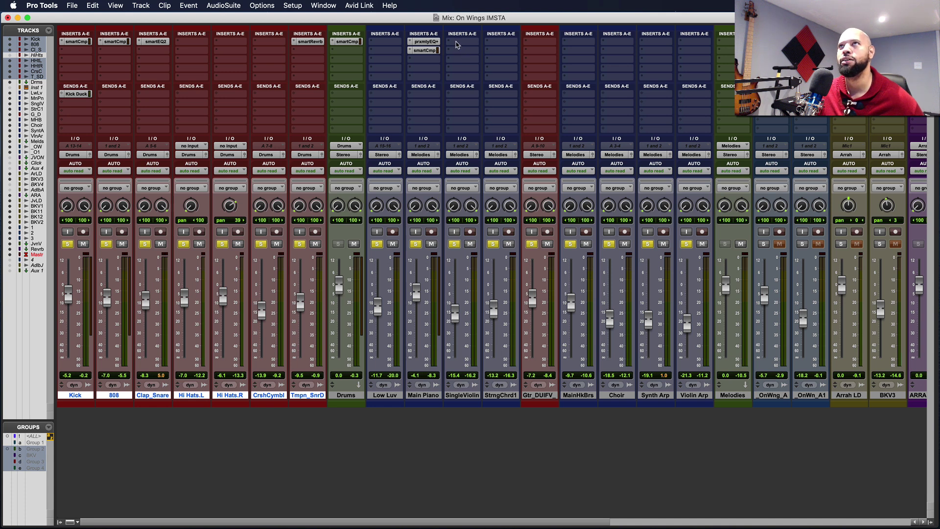
- Insert stereo smart:EQ 2 on the SingleViolin track and choose its Violin profile
click(452, 43)
mouse_move(489, 42)
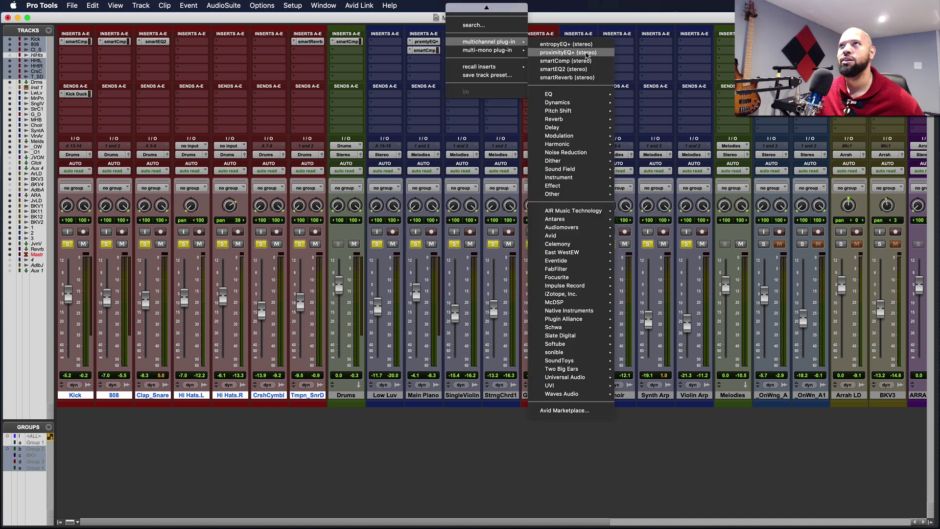
click(583, 69)
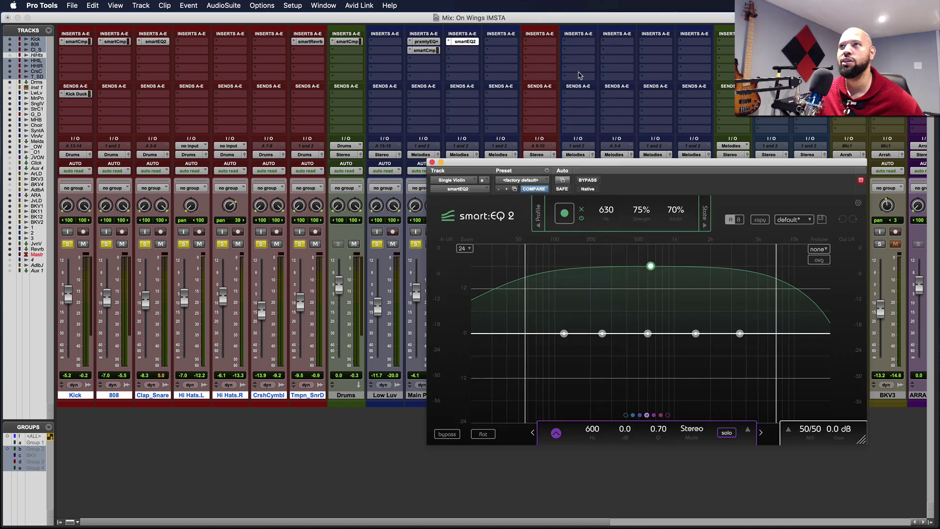
click(540, 228)
click(521, 213)
click(498, 261)
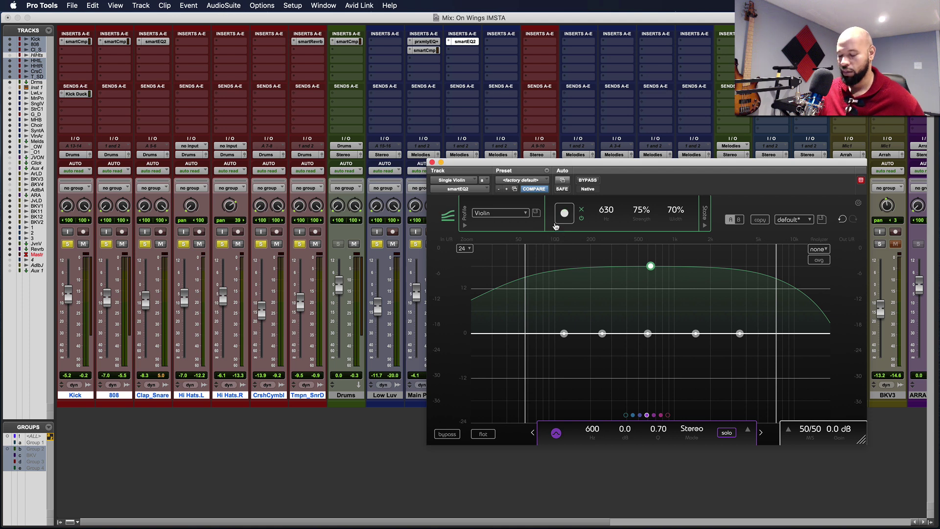
- Play from Chorus memory location 5, let smart:EQ 2 learn the violin, and set its analyzer to post
key(super+5)
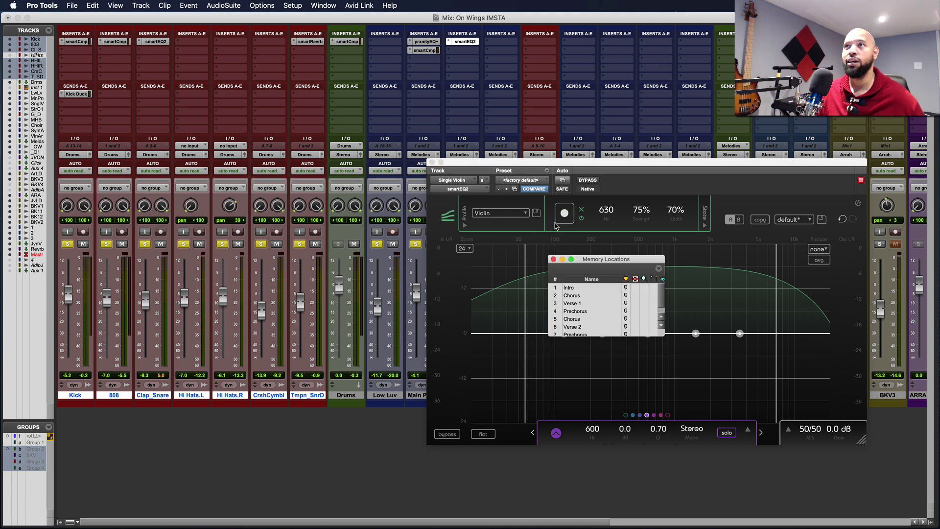
click(578, 319)
key(space)
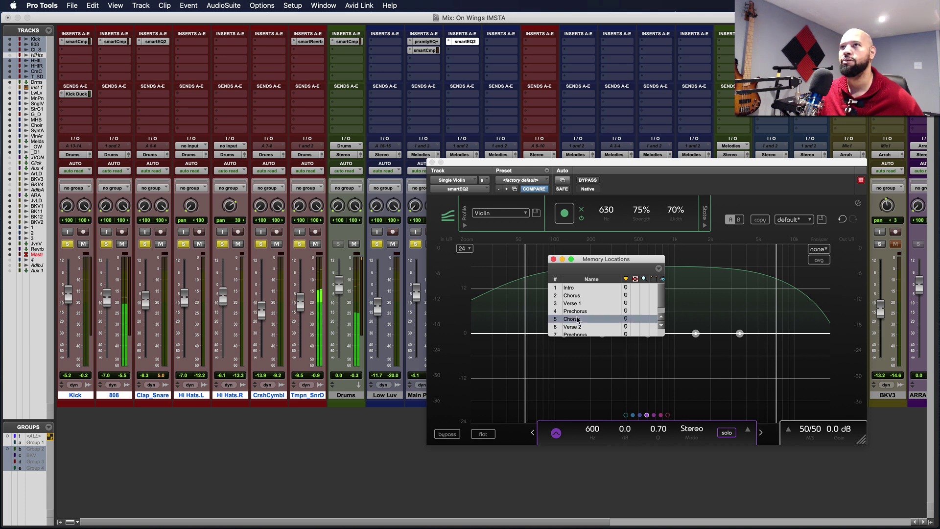
click(554, 259)
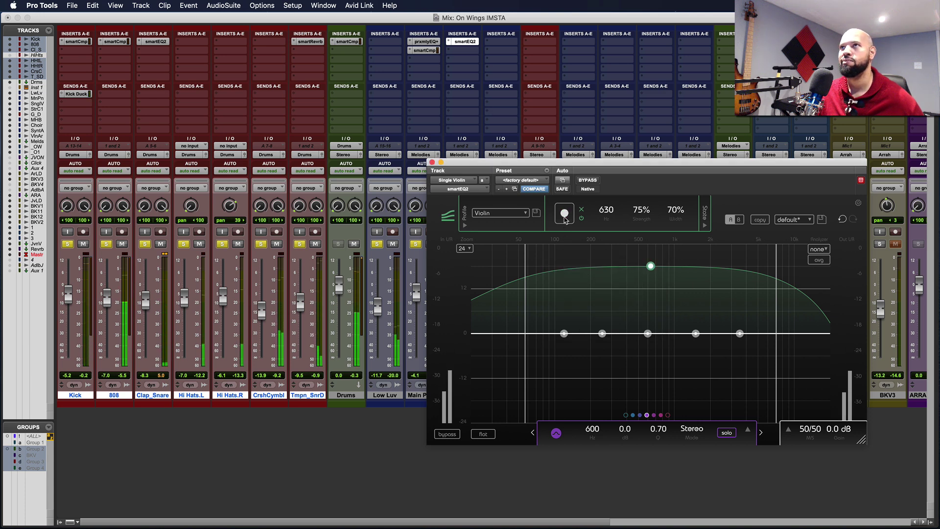
drag(504, 165, 355, 146)
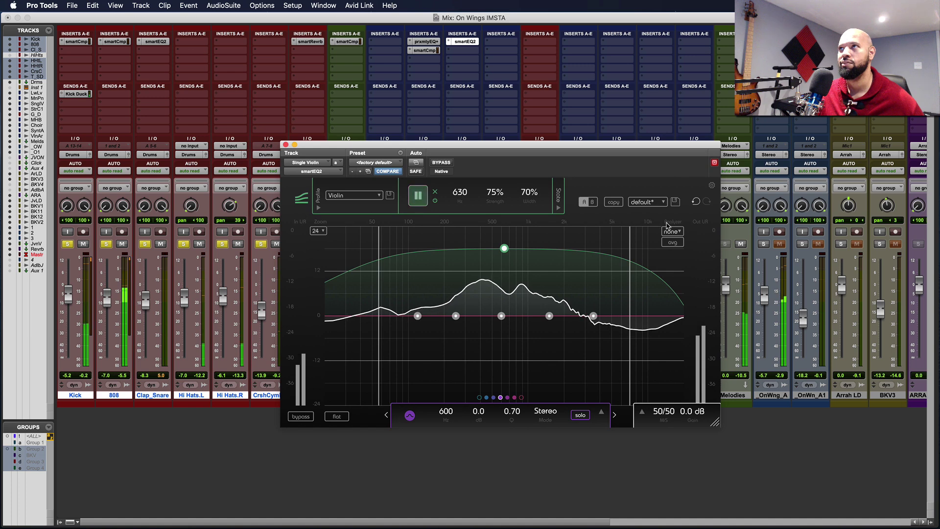
click(672, 232)
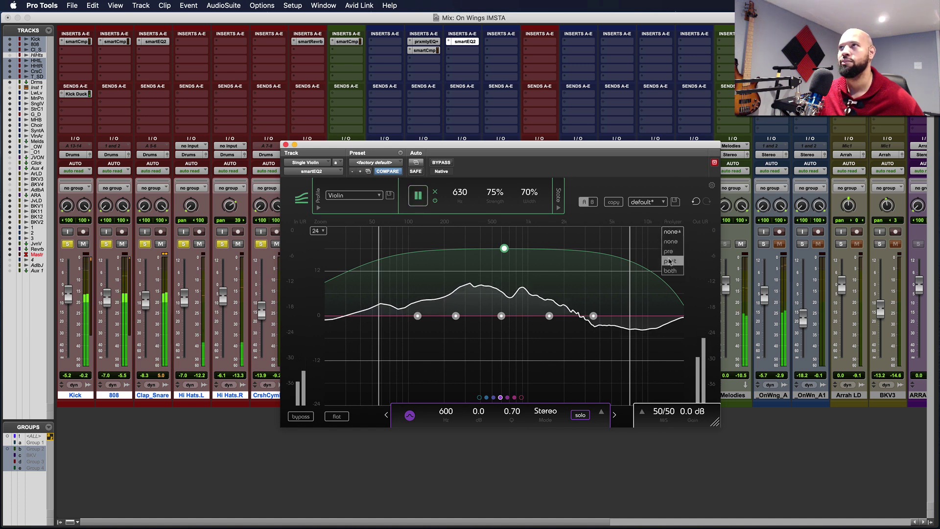
click(669, 261)
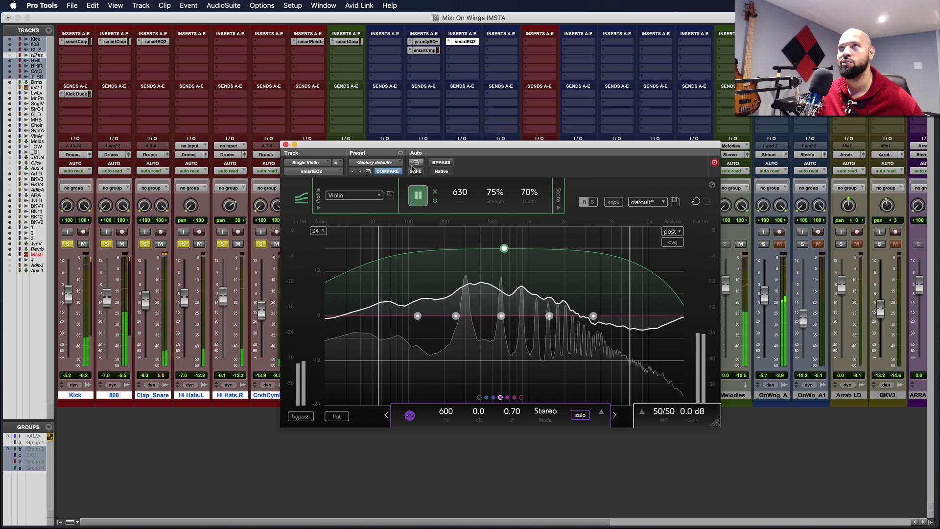
- Raise the SingleViolin fader to -10.5 dB, set smart:EQ 2's strength to 66% at 633 Hz, and close the plug-in window
drag(411, 148, 539, 164)
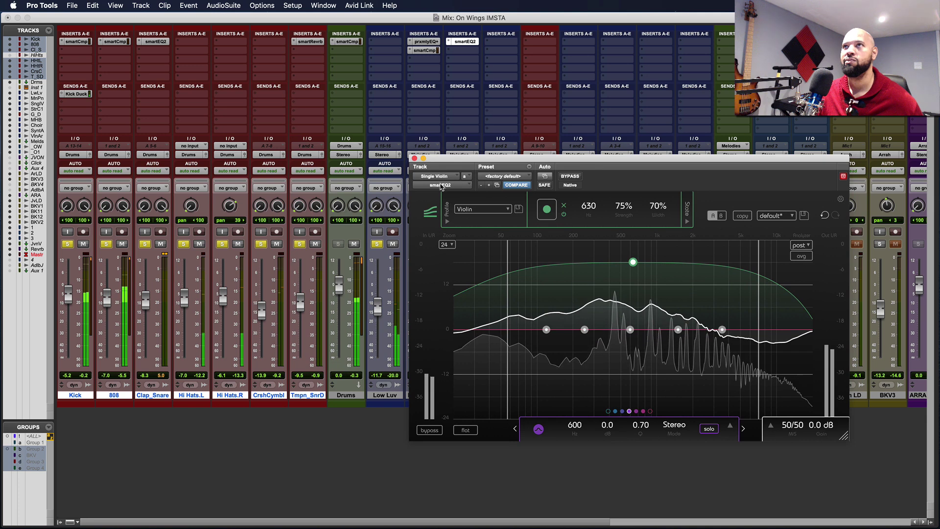
drag(447, 160, 500, 150)
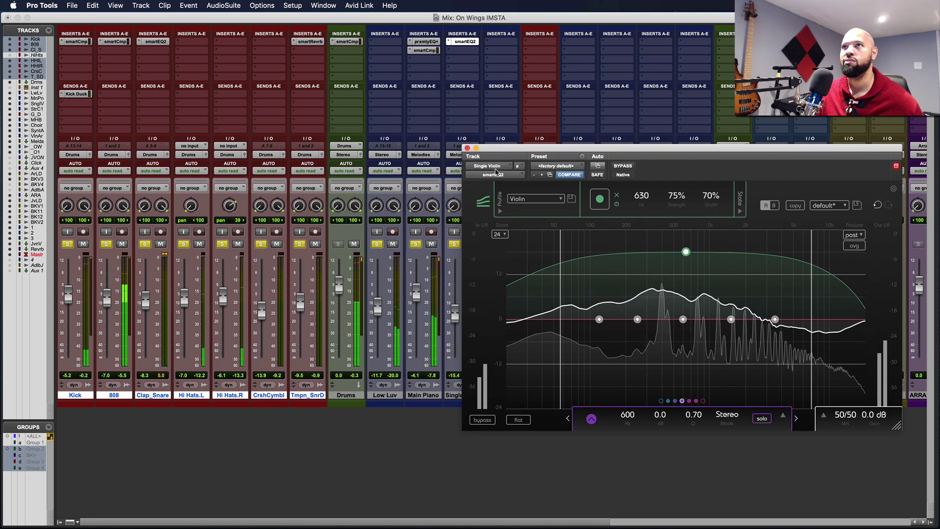
drag(504, 522, 552, 524)
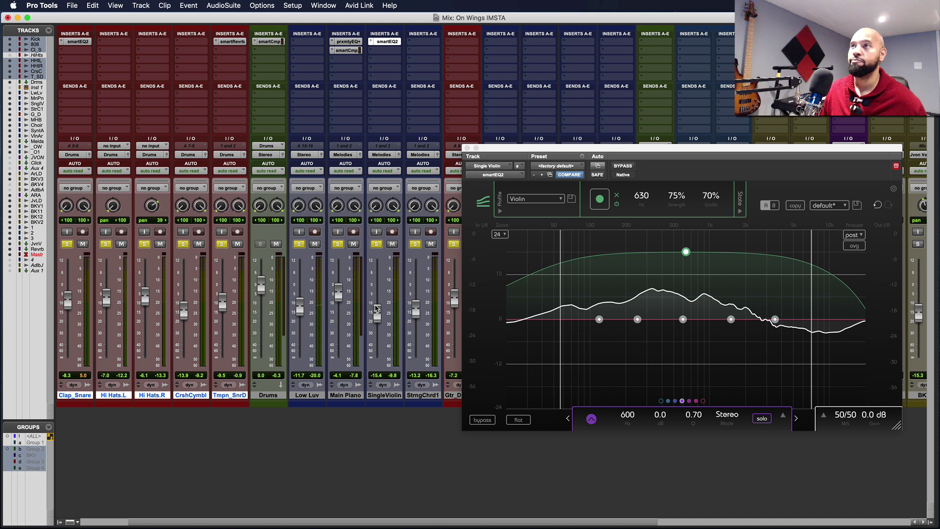
key(space)
drag(377, 306, 375, 317)
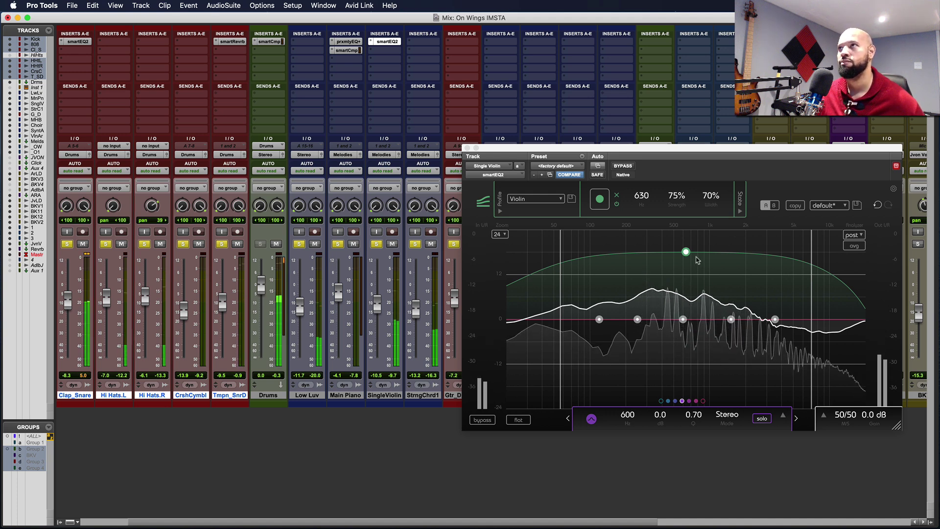
drag(686, 252, 688, 262)
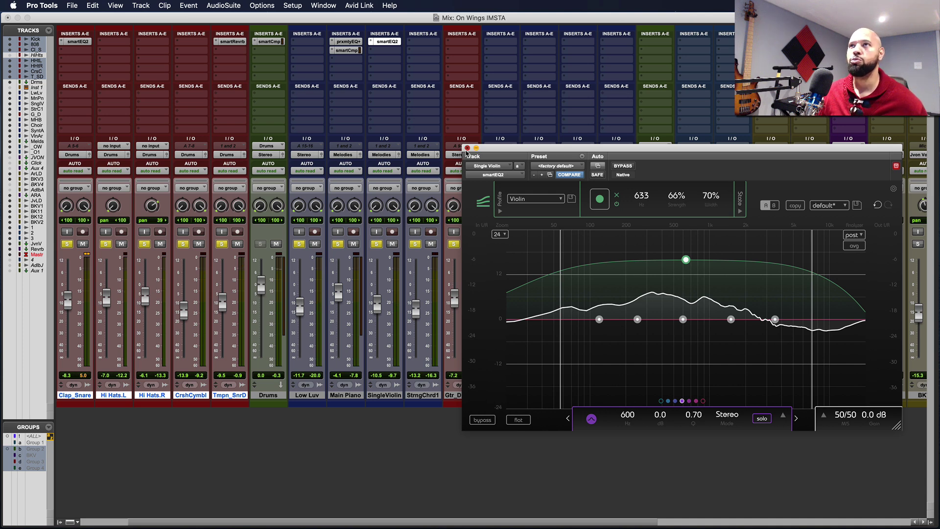
click(467, 148)
- Bring up the memory locations and play the song from Chorus location 5
drag(577, 261, 635, 265)
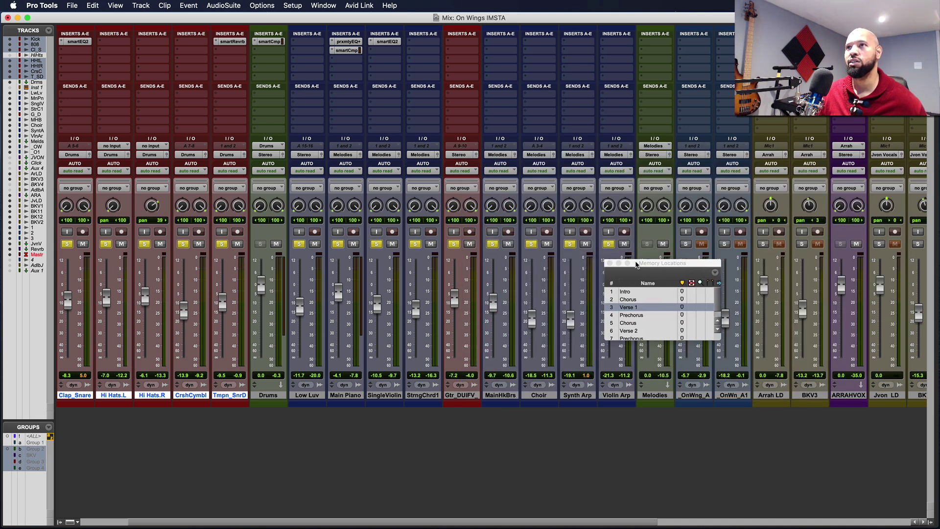
key(super+5)
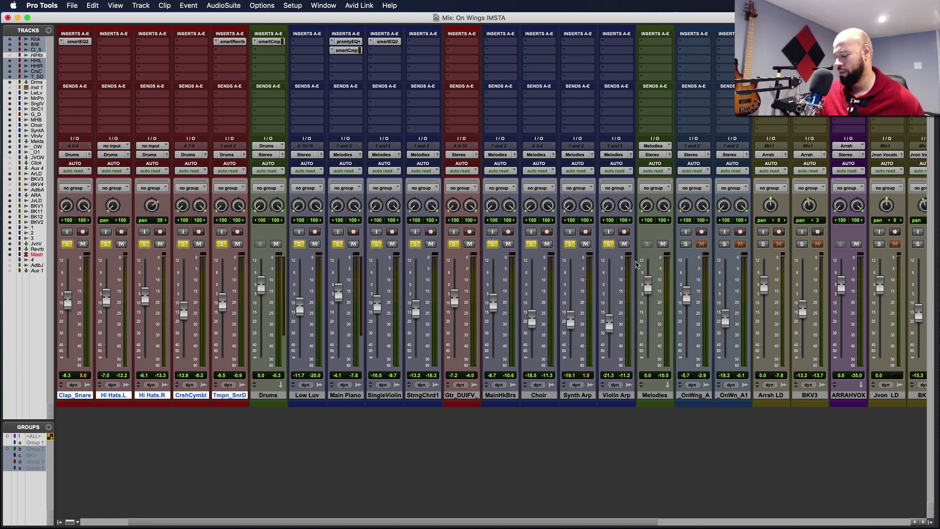
key(super+5)
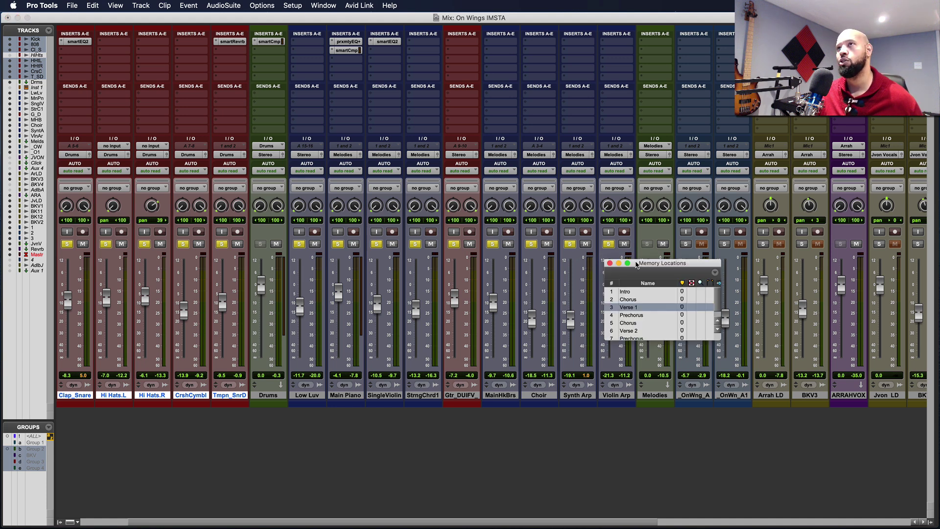
click(632, 323)
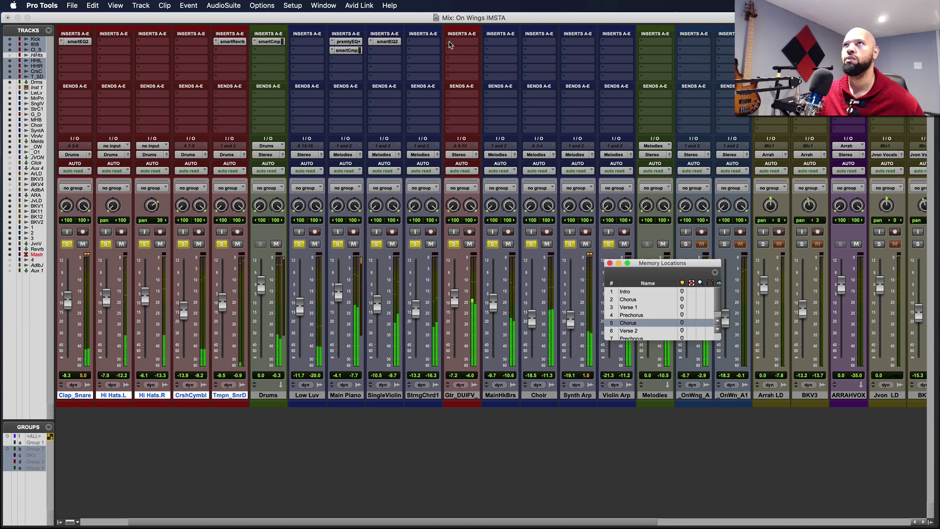
click(451, 45)
mouse_move(489, 43)
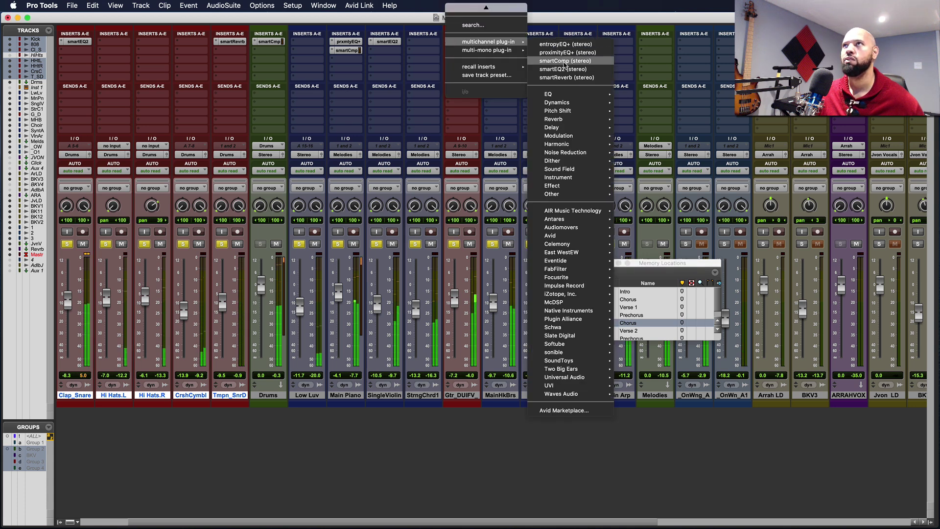
click(479, 132)
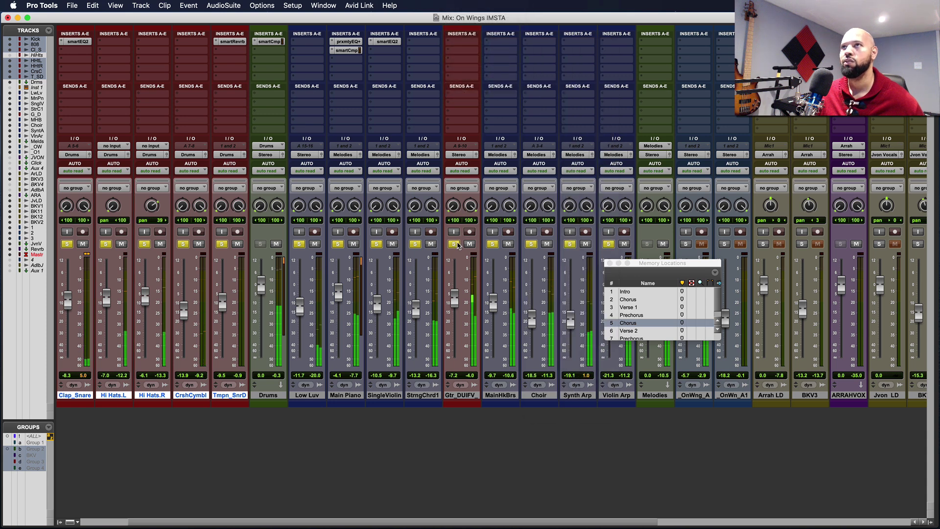
- Clear all other solos so that only the Gtr_DUIFV_ guitar track is soloed
super+click(455, 244)
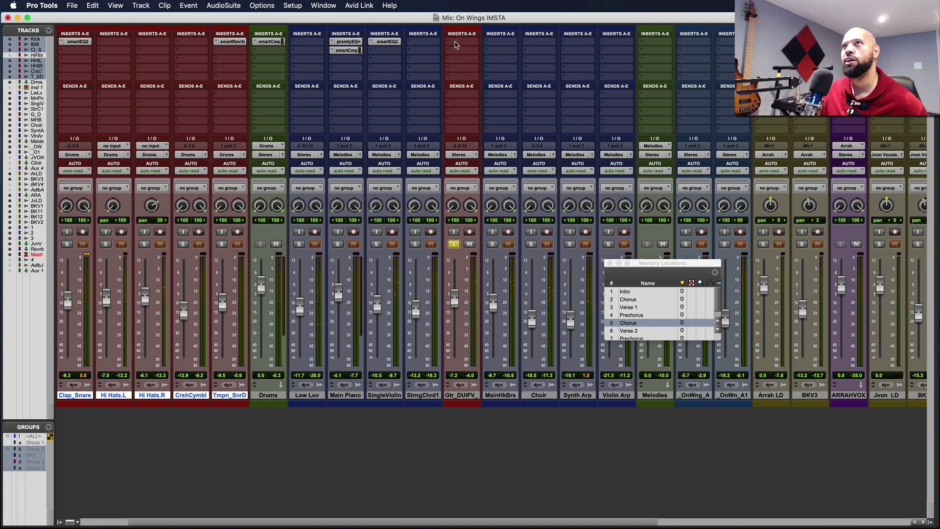
- Insert smart:reverb on the Gtr_DUIFV_ track, choose the Guitar profile, and let it learn from the playing guitar
click(450, 43)
mouse_move(450, 43)
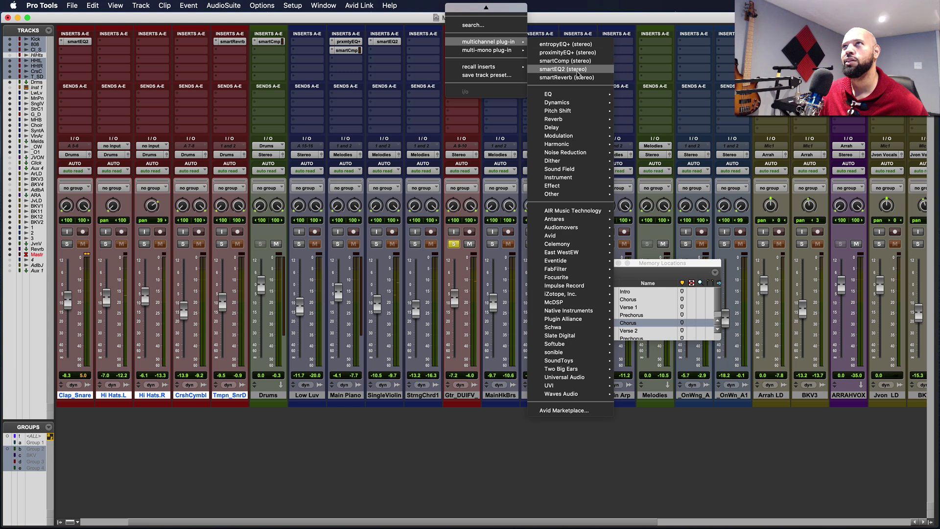
click(577, 78)
click(533, 237)
click(534, 288)
mouse_move(530, 334)
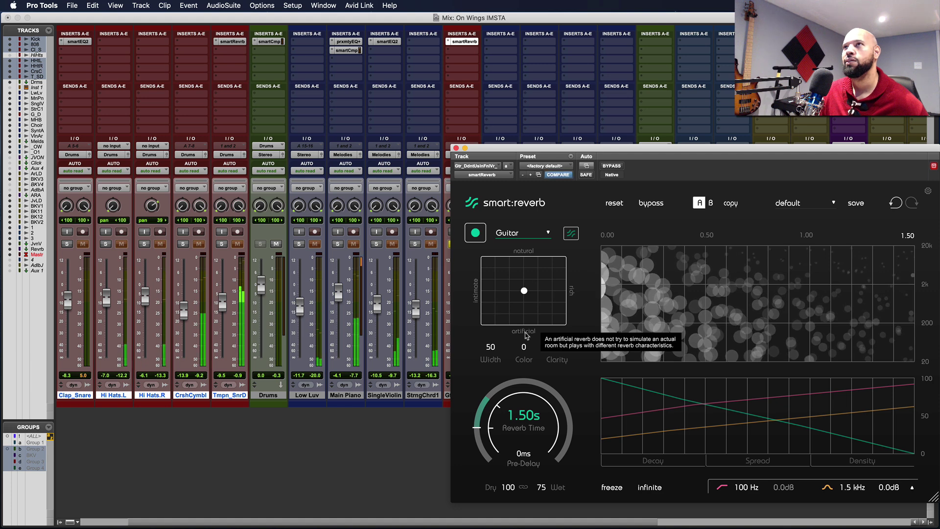
click(475, 233)
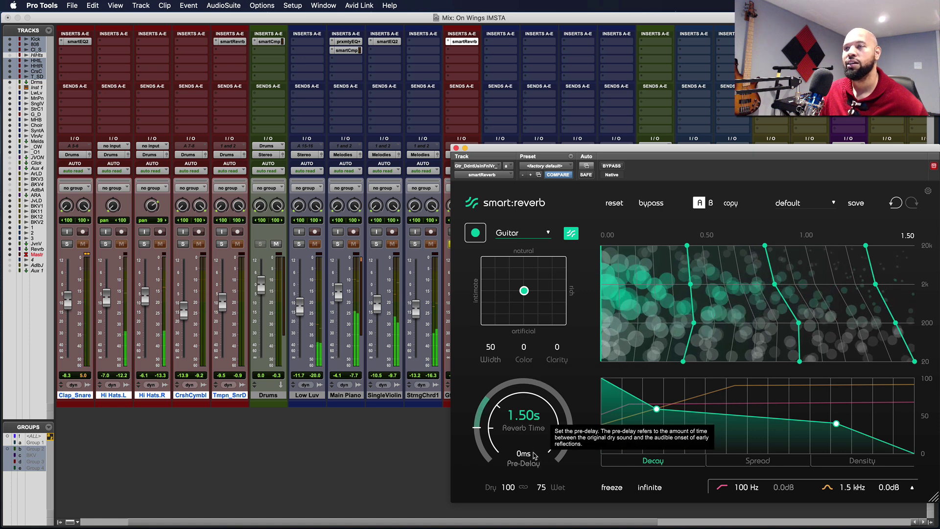
- Set the guitar reverb's pre-delay to 50 ms and close the plug-in window
drag(522, 455, 522, 446)
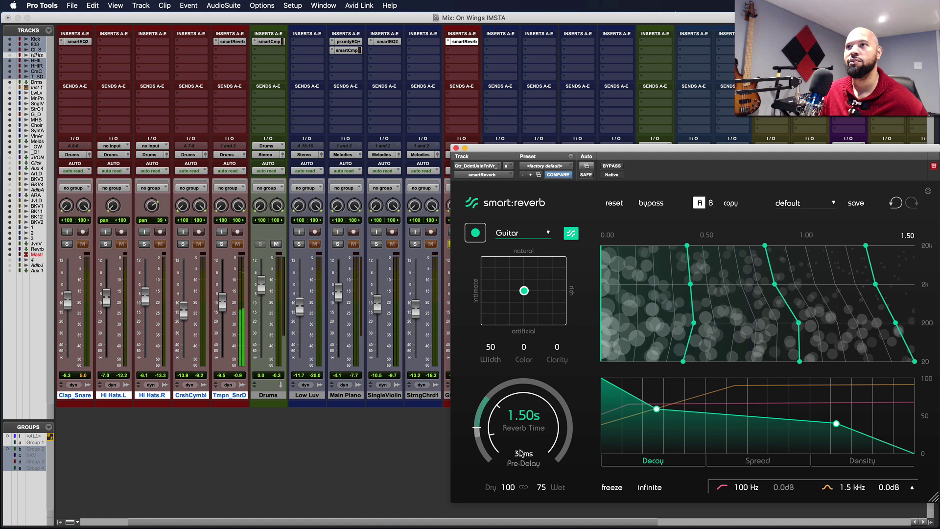
drag(521, 454, 521, 446)
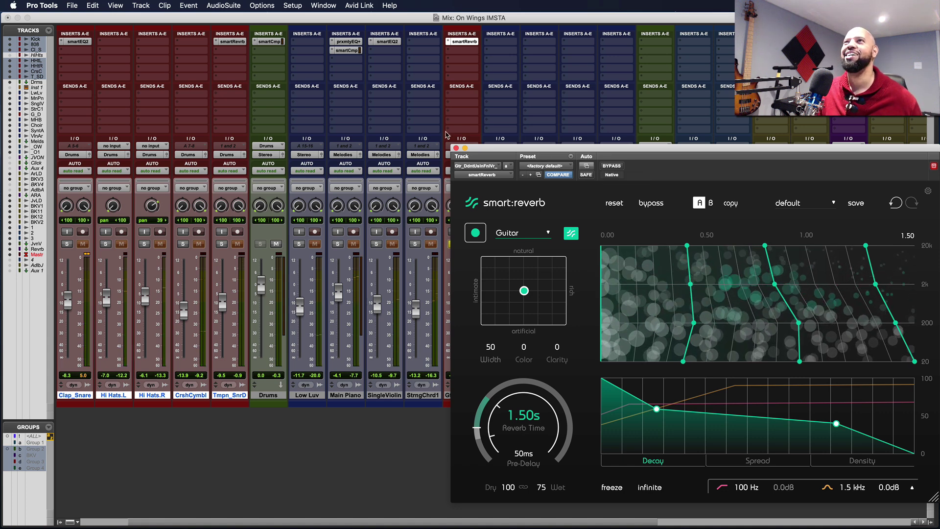
click(455, 147)
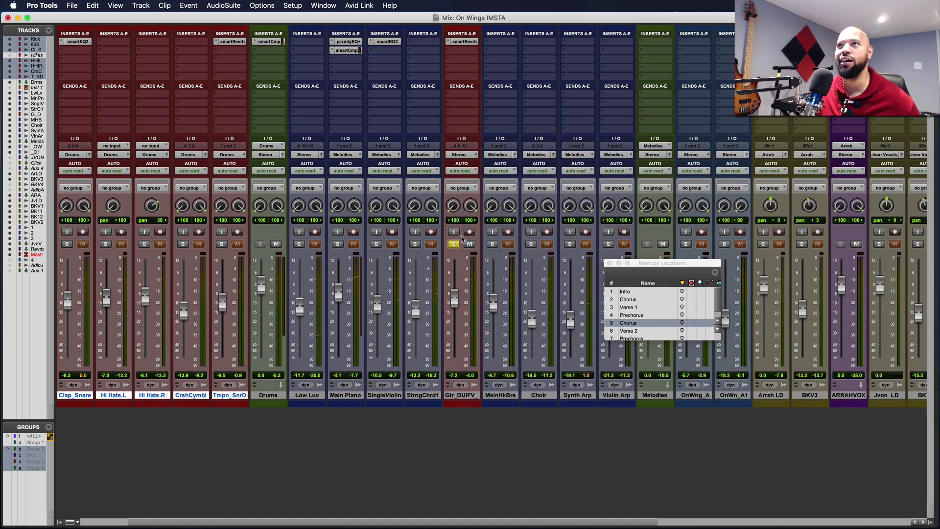
- Unsolo the Gtr_DUIFV_ track to hear the full mix and close the Memory Locations window
click(453, 244)
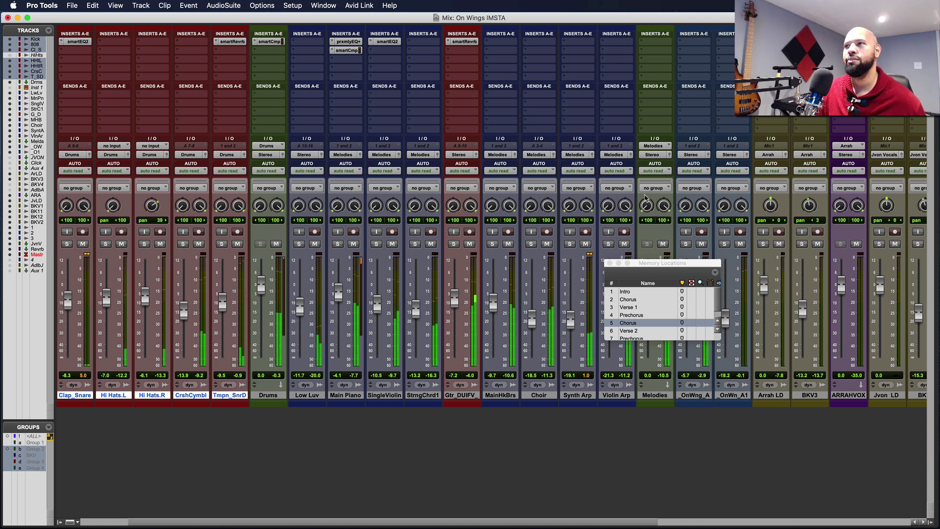
click(610, 264)
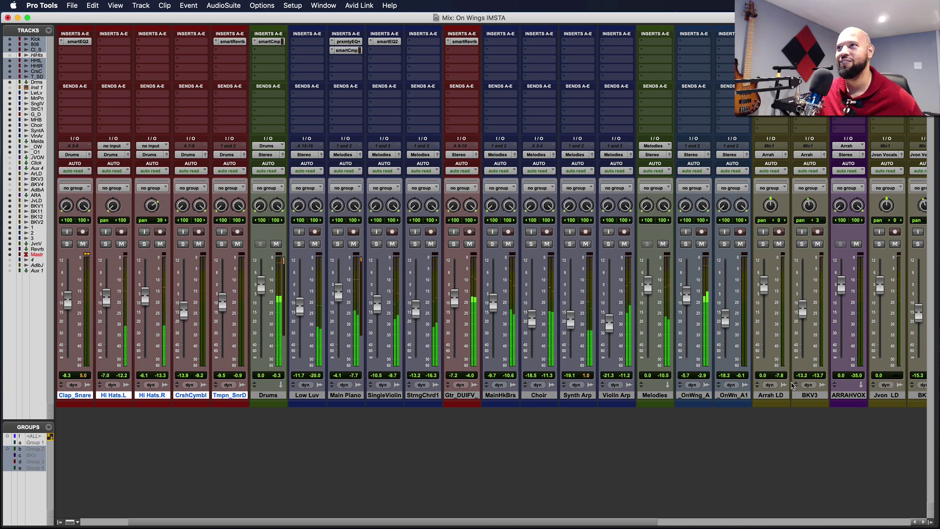
- With _OnWng_A temporarily muted, lower the Melodies fader to -3.8 dB and the Gtr_DUIFV_ fader to -10.5 dB
click(702, 245)
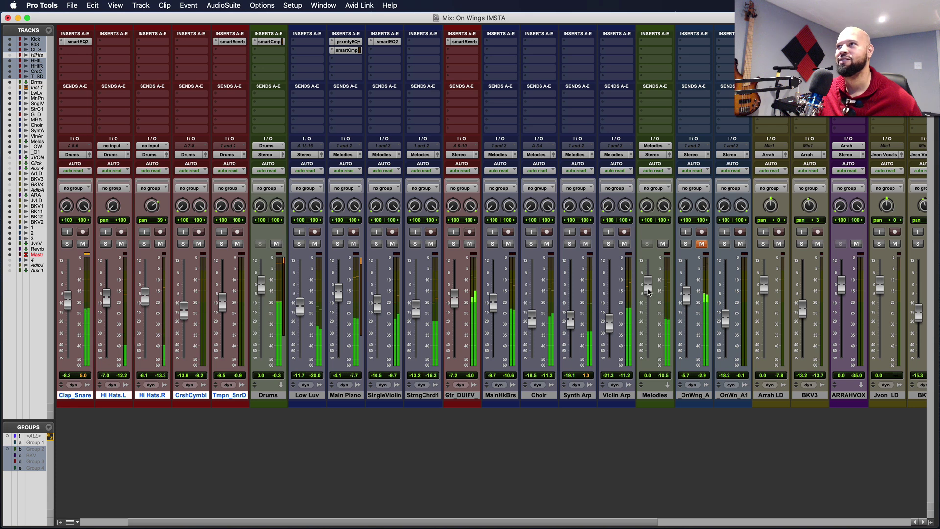
drag(648, 281, 647, 297)
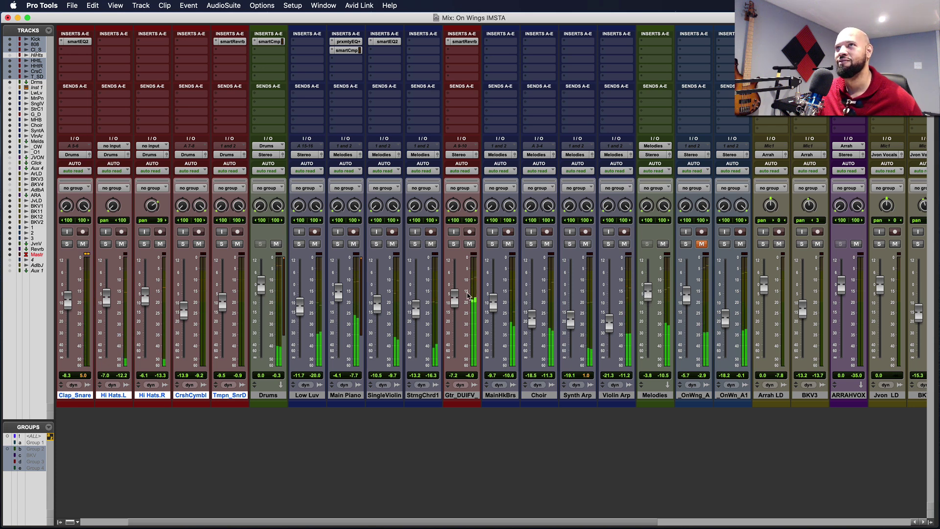
drag(455, 299, 457, 309)
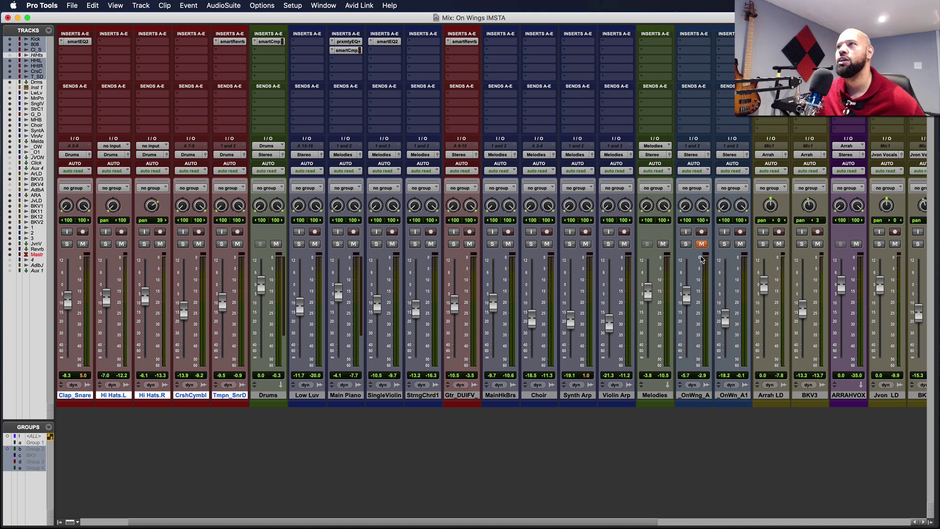
click(703, 244)
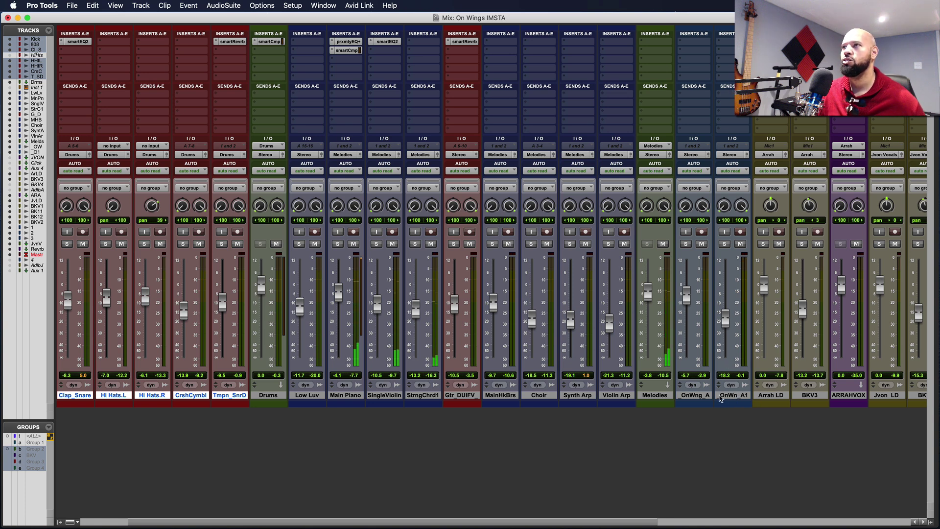
- For _OnWng_A and _OnWn_A1, set up a new stereo Aux Input output track with Create next to current track off
click(705, 396)
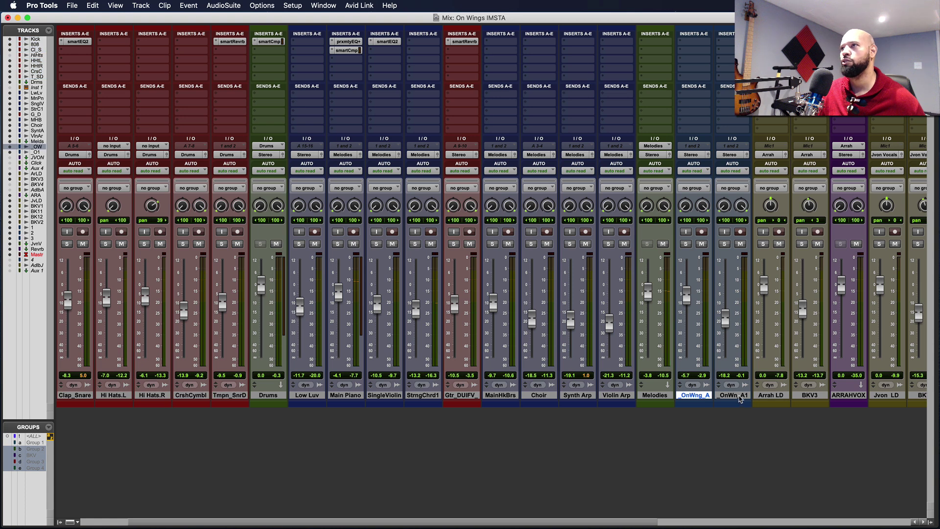
shift+click(740, 395)
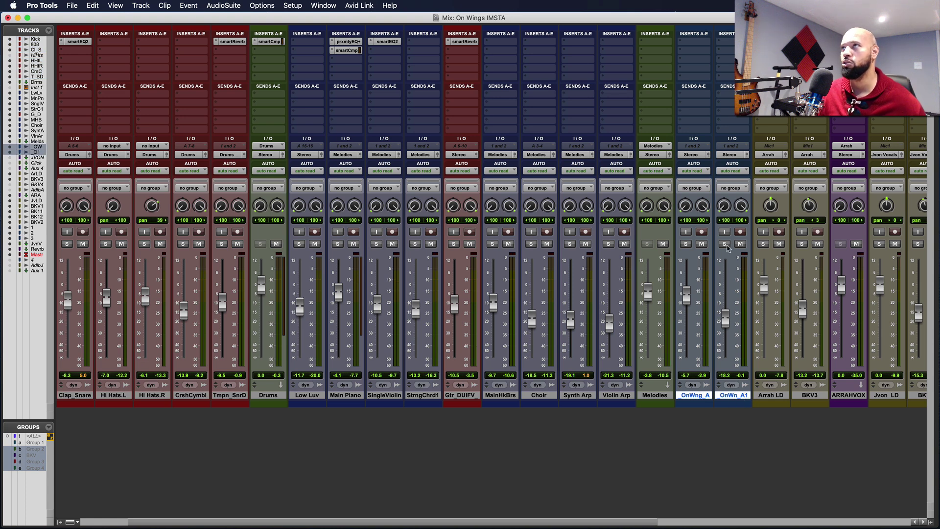
click(723, 156)
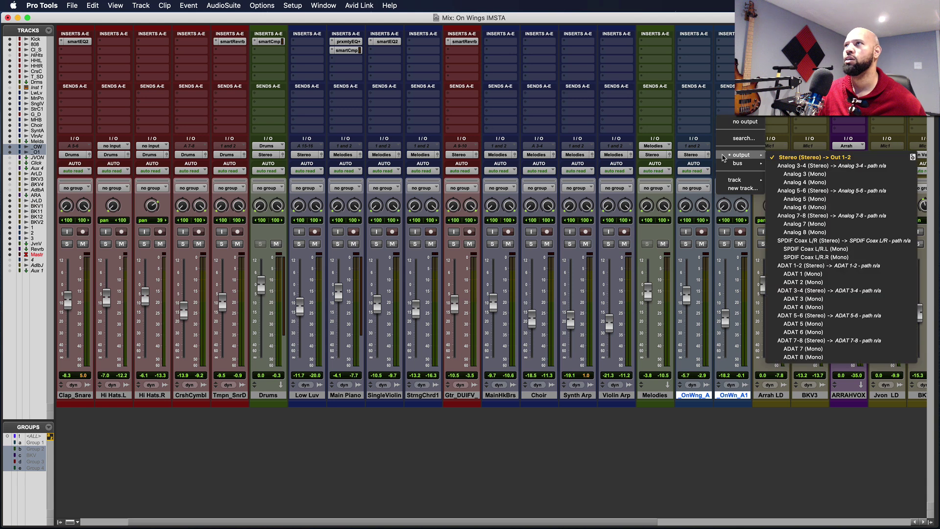
click(741, 190)
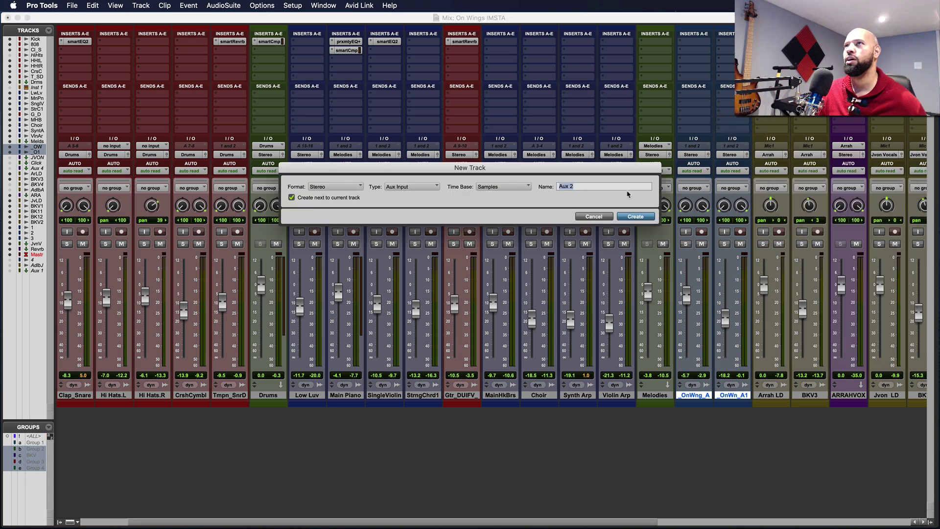
click(294, 197)
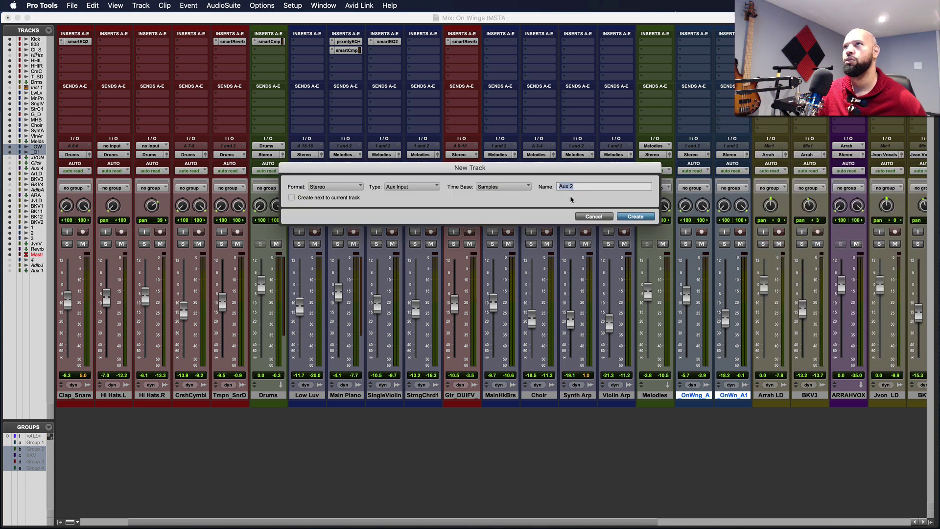
- Name the new aux track Chorus Vox and create it
text(Voca)
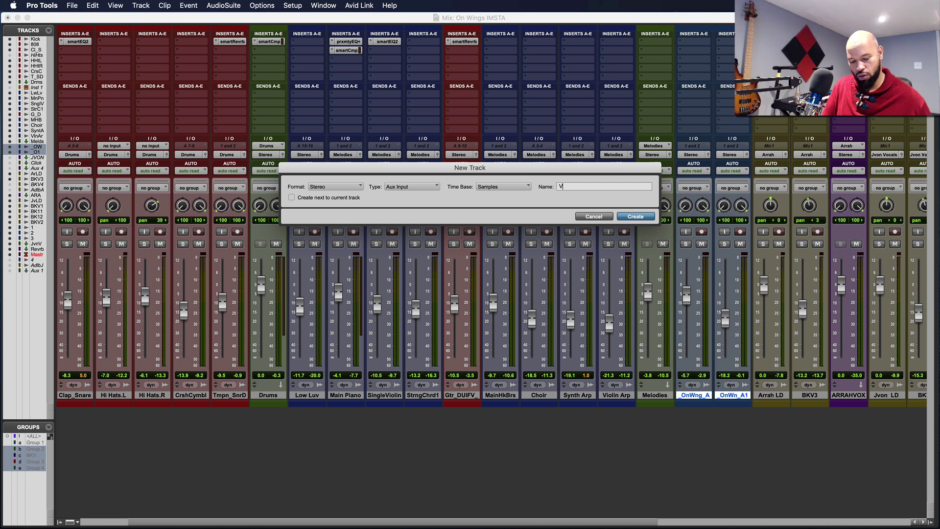
key(BackSpace)
key(BackSpace)
key(BackSpace)
key(BackSpace)
text(Chrous)
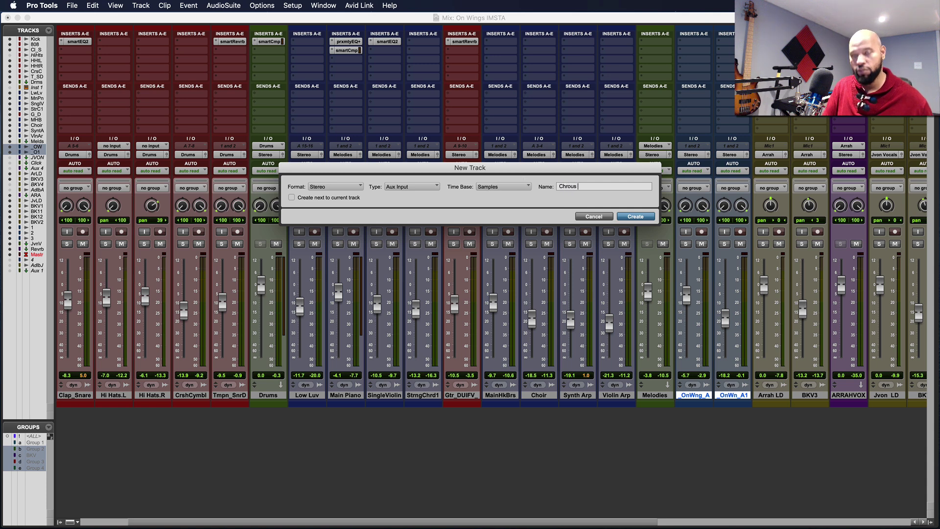
key(BackSpace)
key(BackSpace)
key(BackSpace)
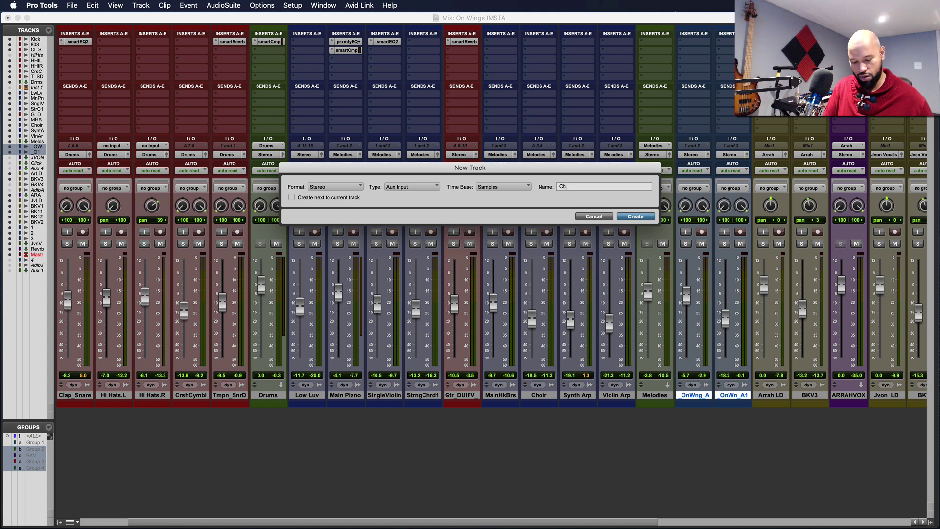
text(orus)
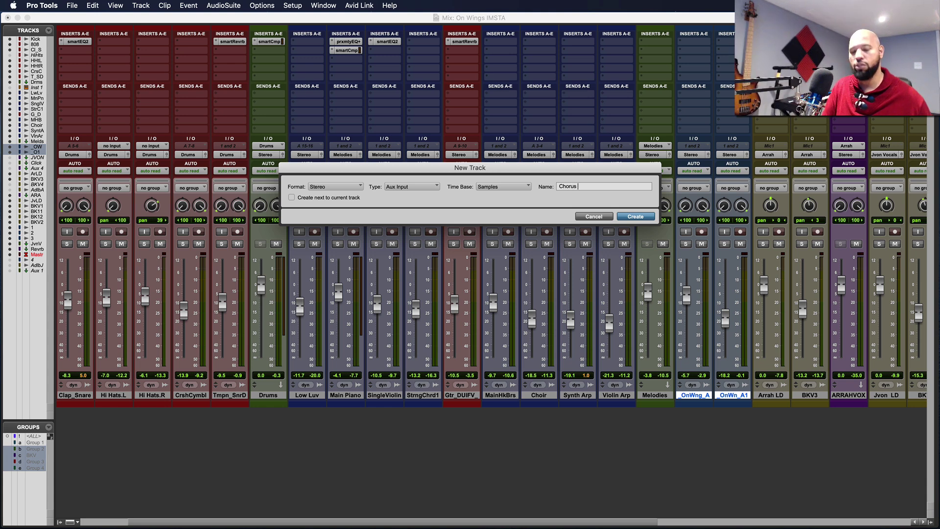
text( Vox)
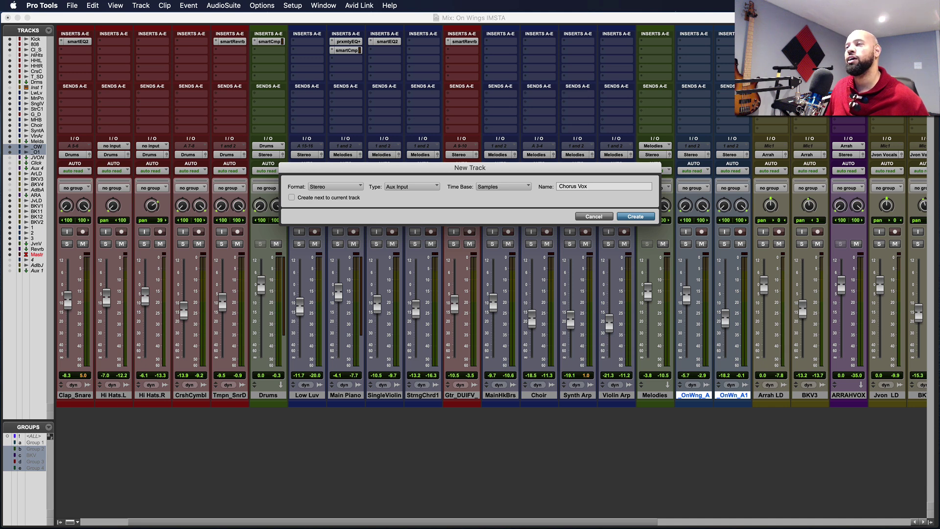
key(Return)
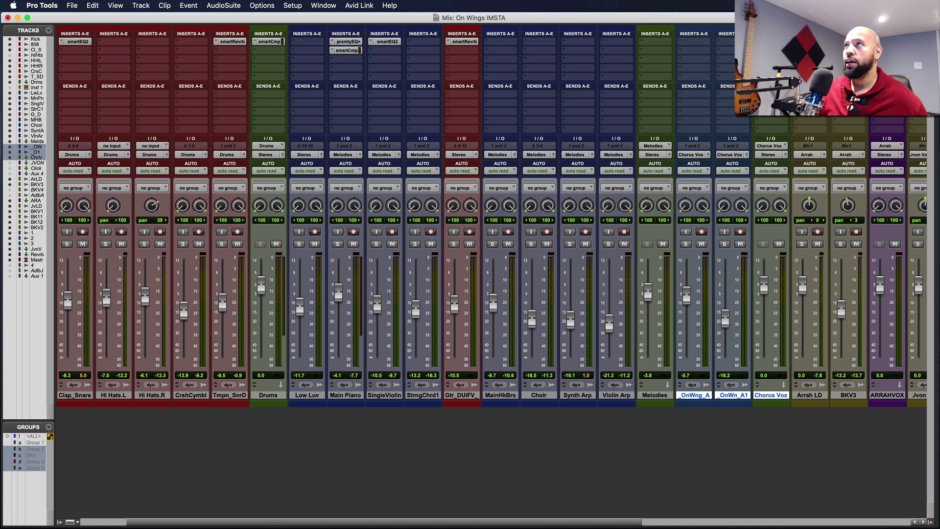
- Insert smart:comp on the Chorus Vox track and choose the vocals male profile
mouse_move(794, 61)
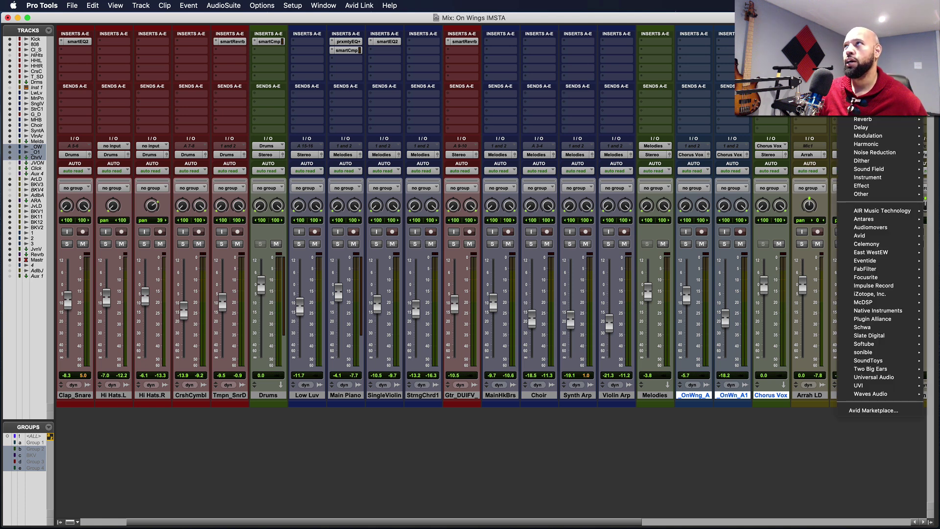
click(882, 109)
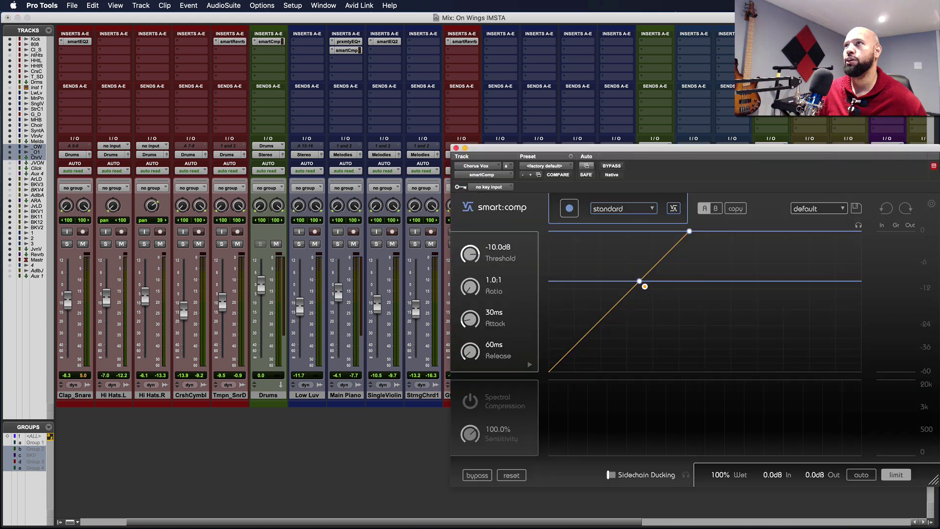
click(620, 209)
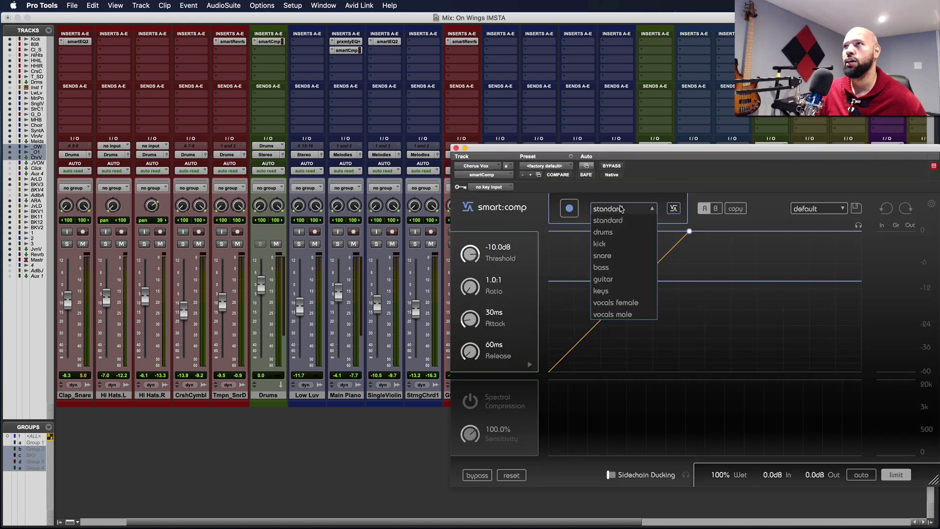
click(638, 314)
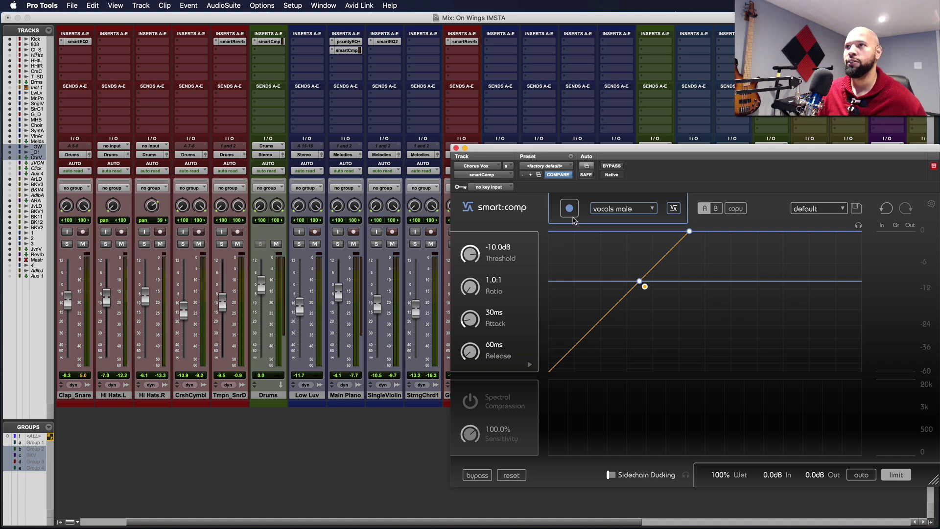
- Solo _OnWng_A and _OnWn_A1, play the song, and let smart:comp learn the chorus vocals
drag(559, 151, 169, 132)
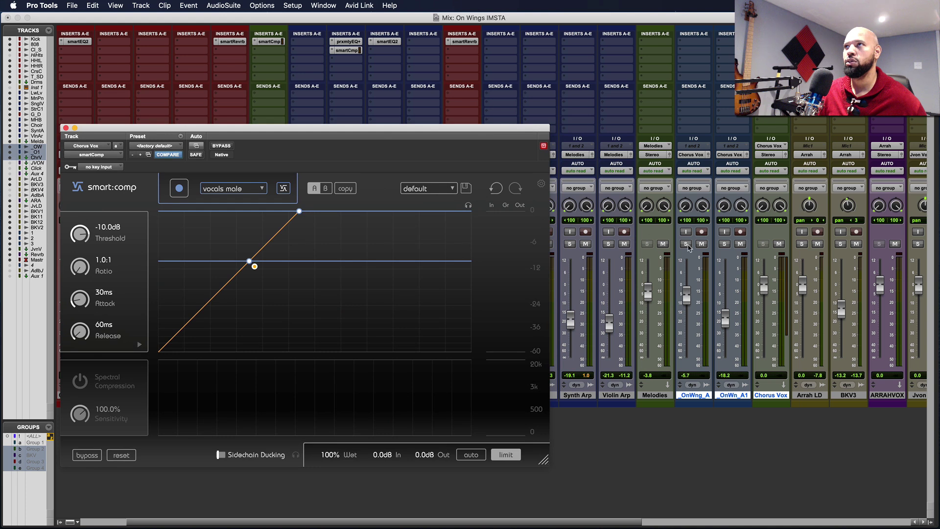
click(686, 243)
click(723, 244)
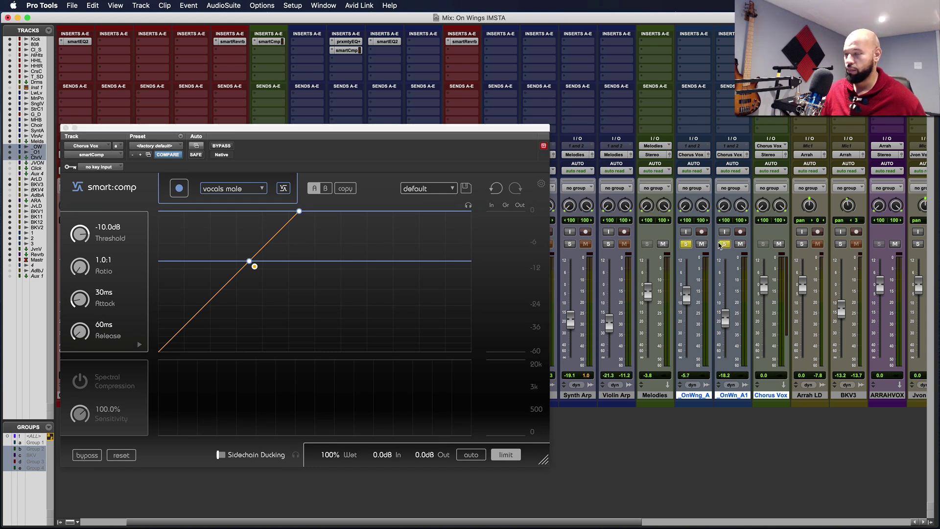
key(space)
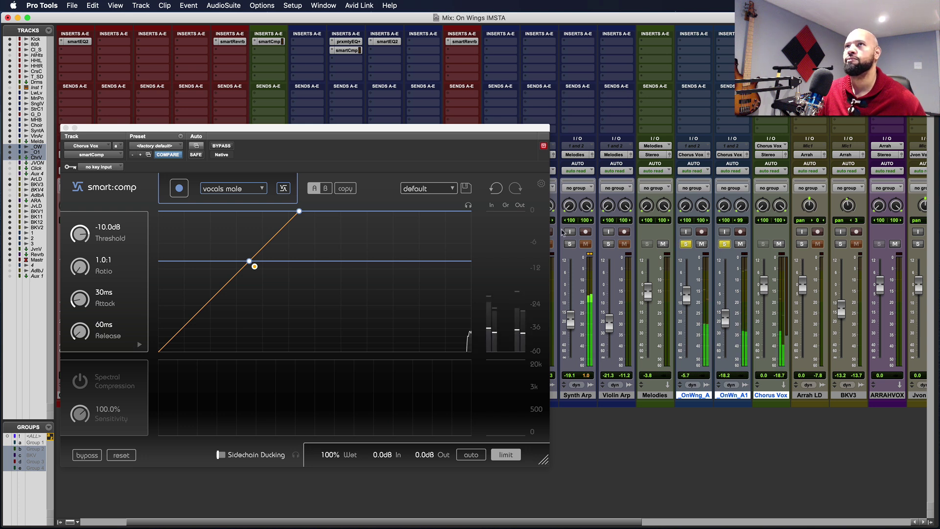
click(179, 188)
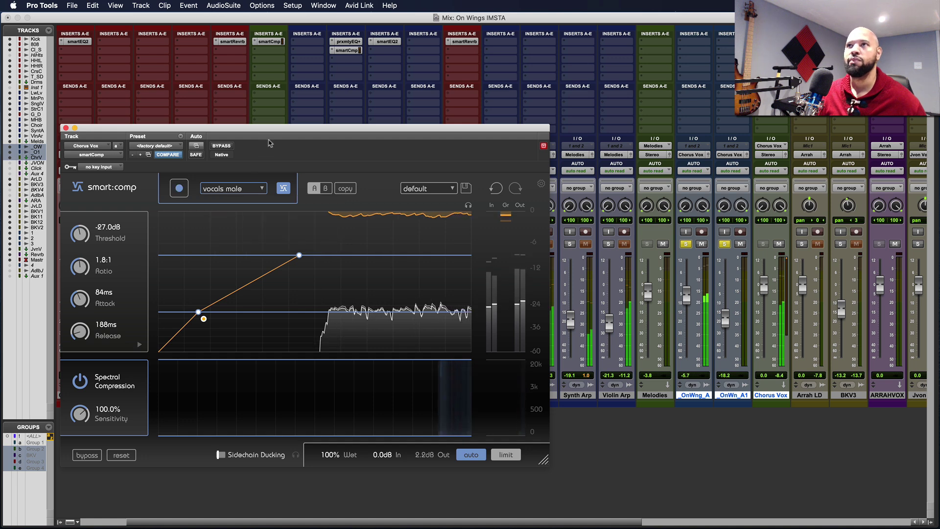
drag(296, 128, 371, 118)
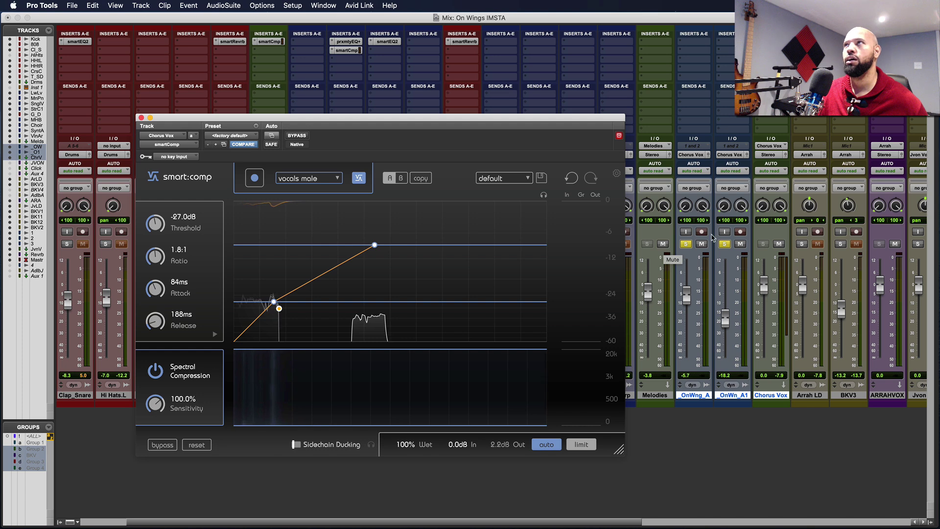
- Insert smart:reverb on the Chorus Vox track, choose the Vocals profile and let it learn the vocals
click(771, 51)
mouse_move(793, 60)
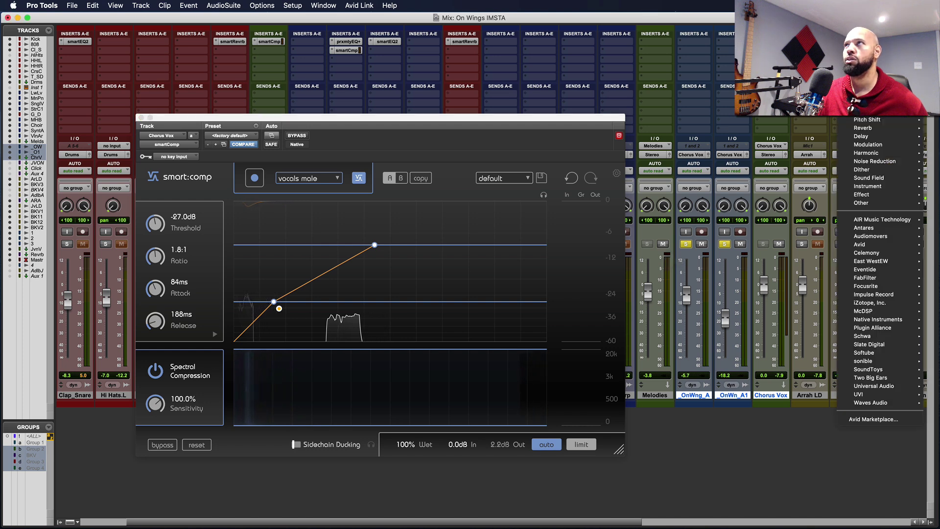
click(790, 169)
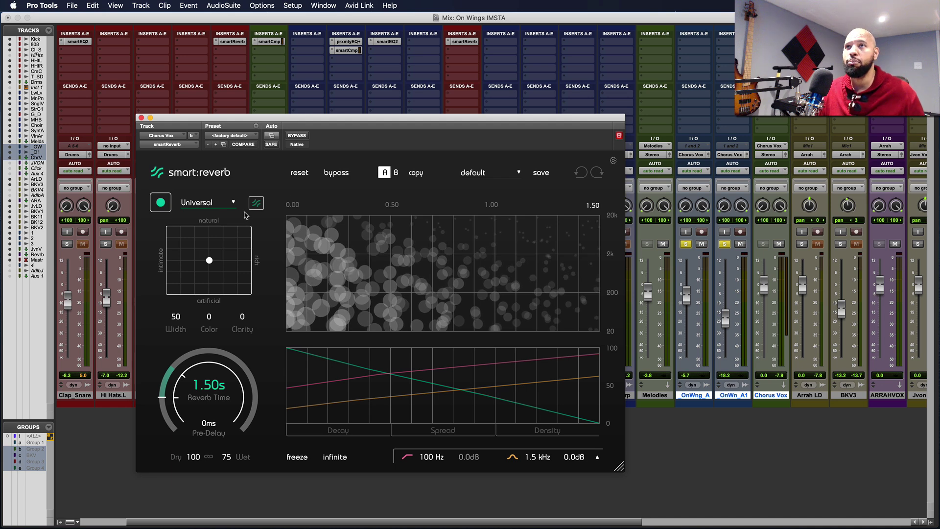
click(222, 203)
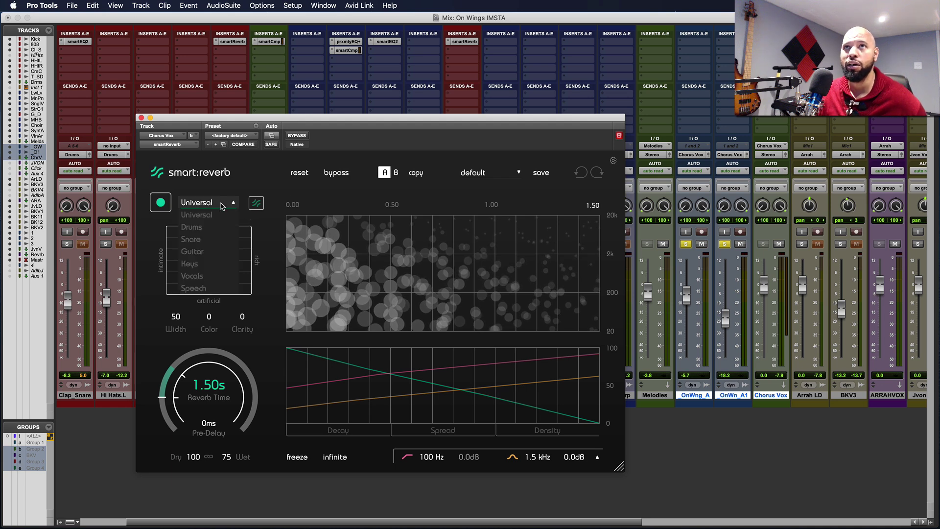
click(192, 276)
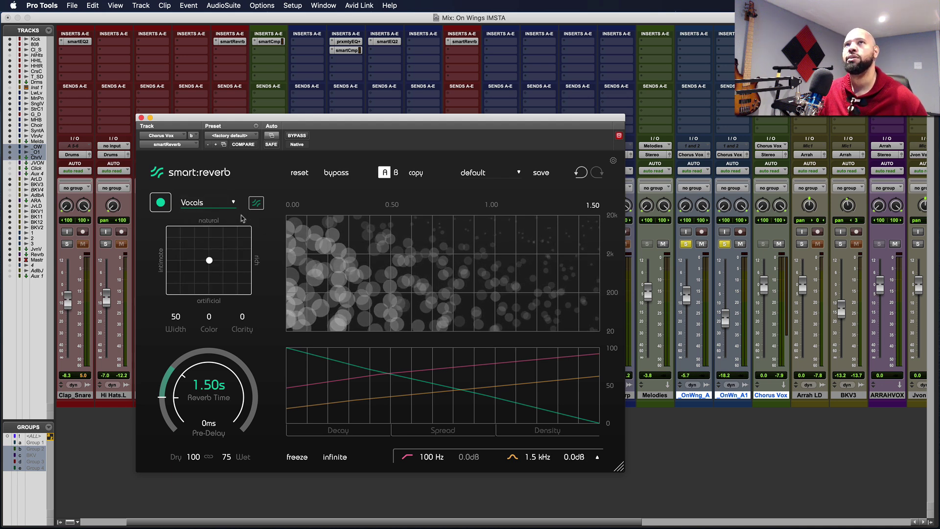
click(165, 203)
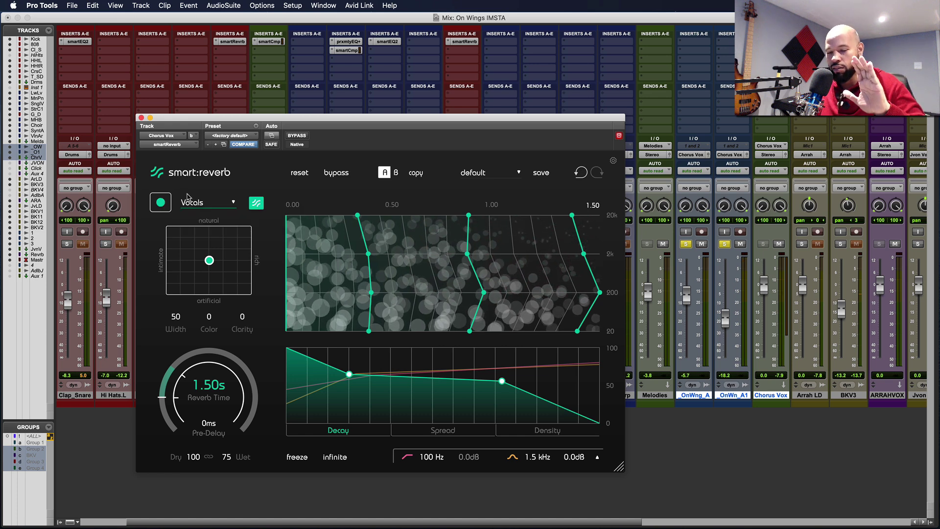
- Set the smart:reverb time to 1.93 s and pre-delay to 102 ms, and review its Spread and Density curves
drag(214, 386, 188, 375)
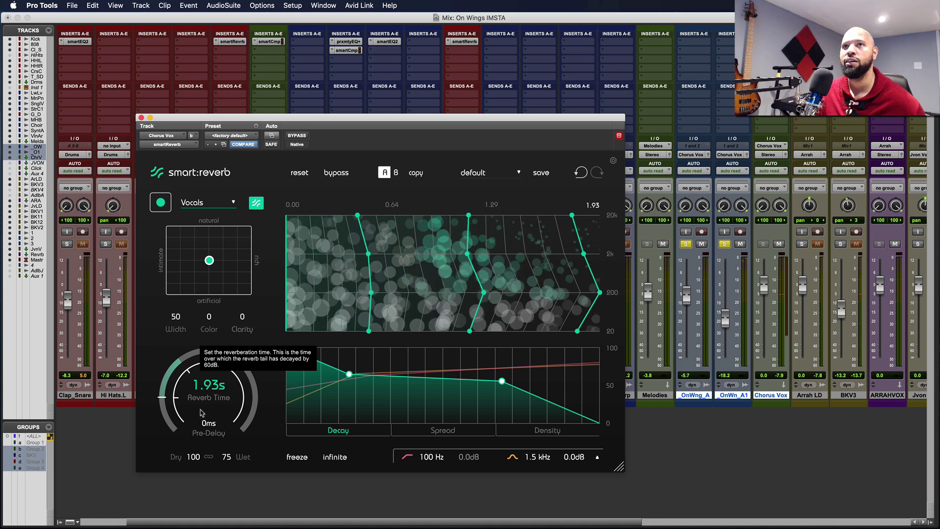
drag(206, 420, 209, 408)
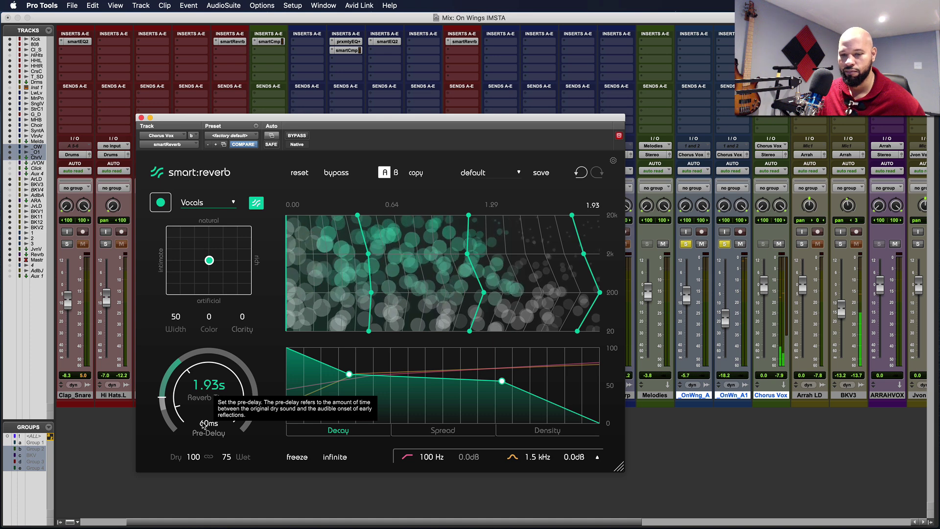
drag(204, 425, 206, 412)
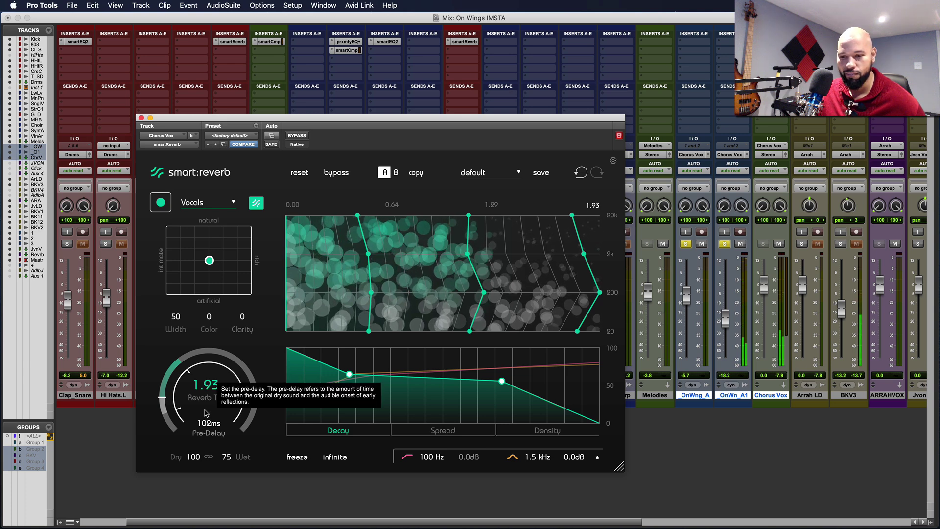
mouse_move(300, 397)
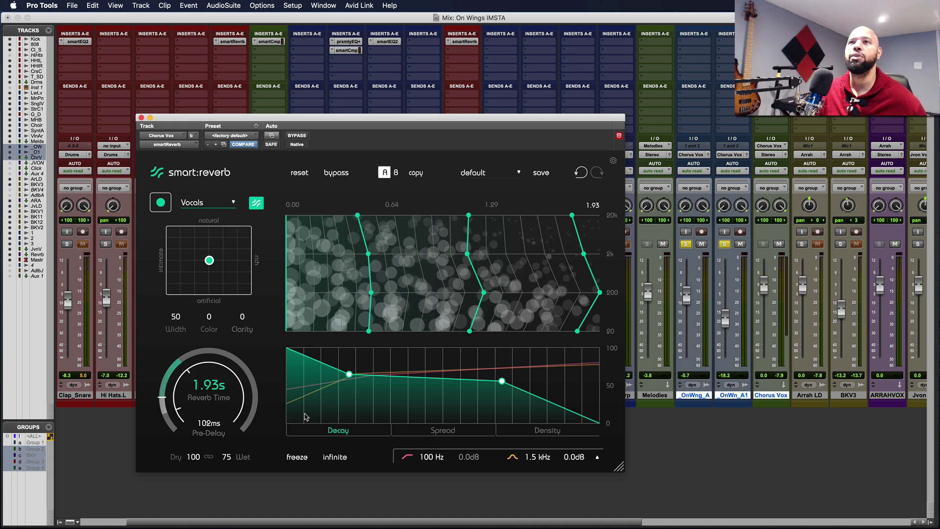
click(453, 433)
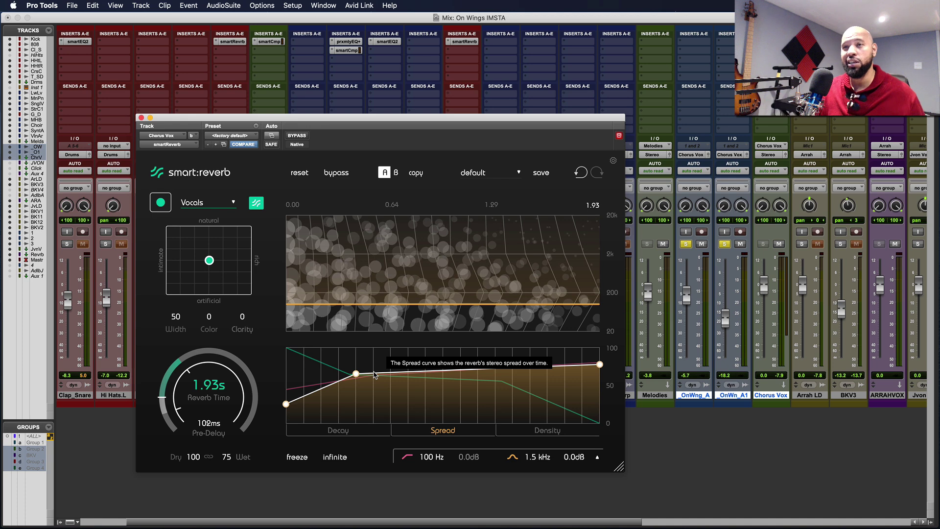
click(526, 432)
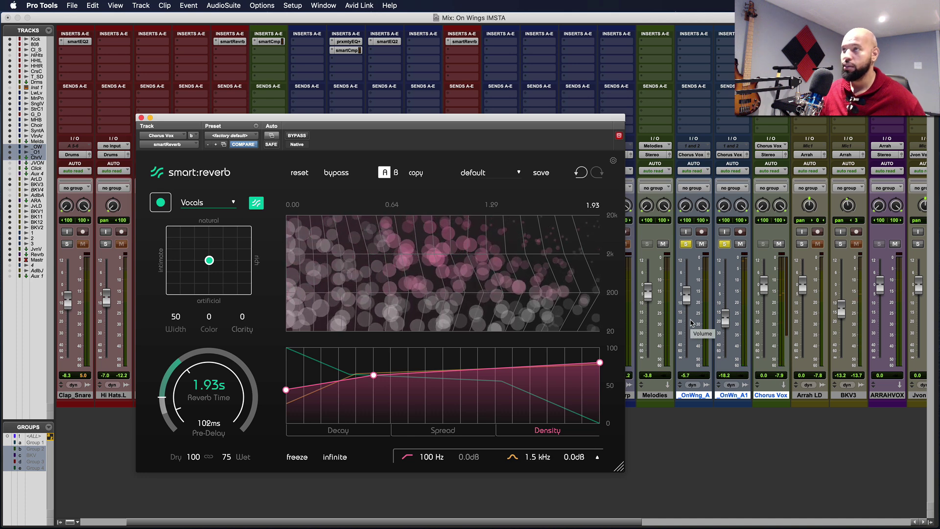
- Unsolo the chorus vocals and shape the smart:reverb EQ with a low cut at 324 Hz and an 8.5 dB boost at 3.2 kHz
alt+click(686, 245)
click(431, 456)
drag(426, 442, 496, 445)
drag(533, 416, 555, 407)
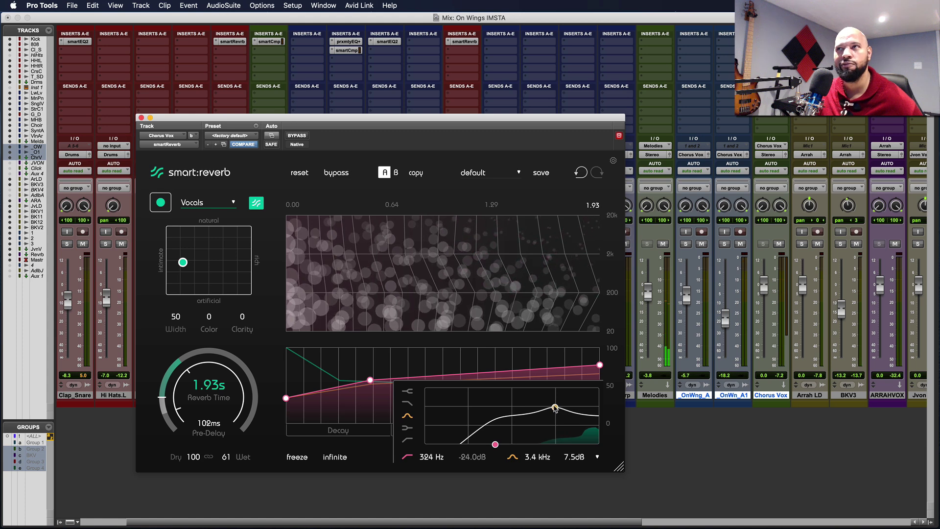
drag(555, 408, 554, 406)
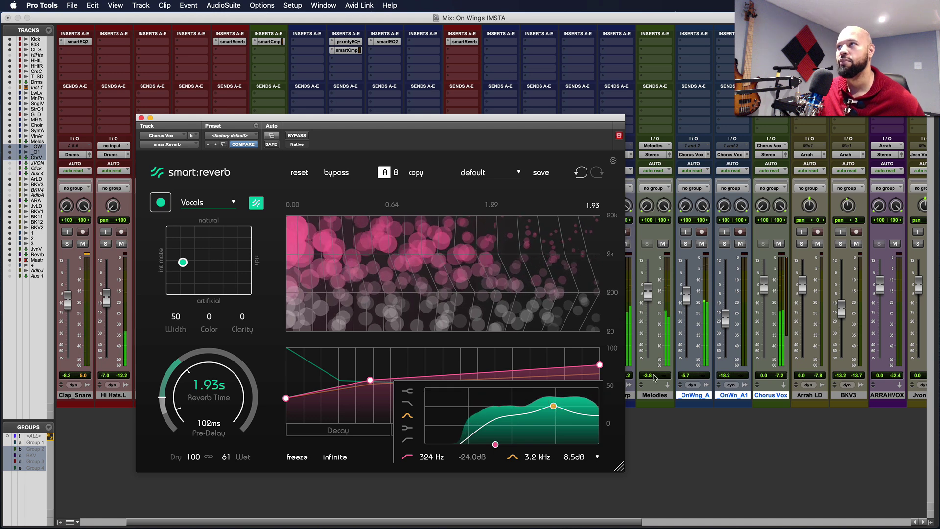
- Set the Chorus Vox smart:comp ratio to 2.0:1 and close the plug-in window
click(775, 42)
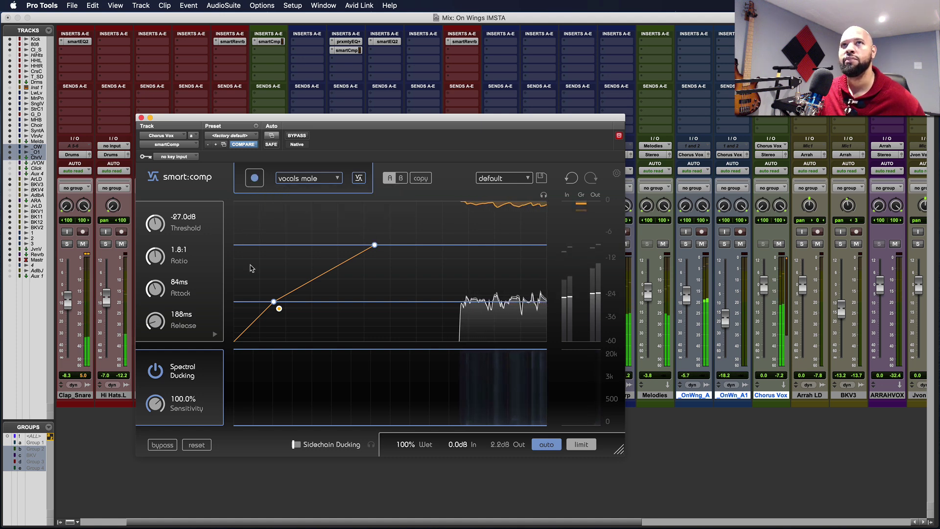
drag(162, 260, 162, 254)
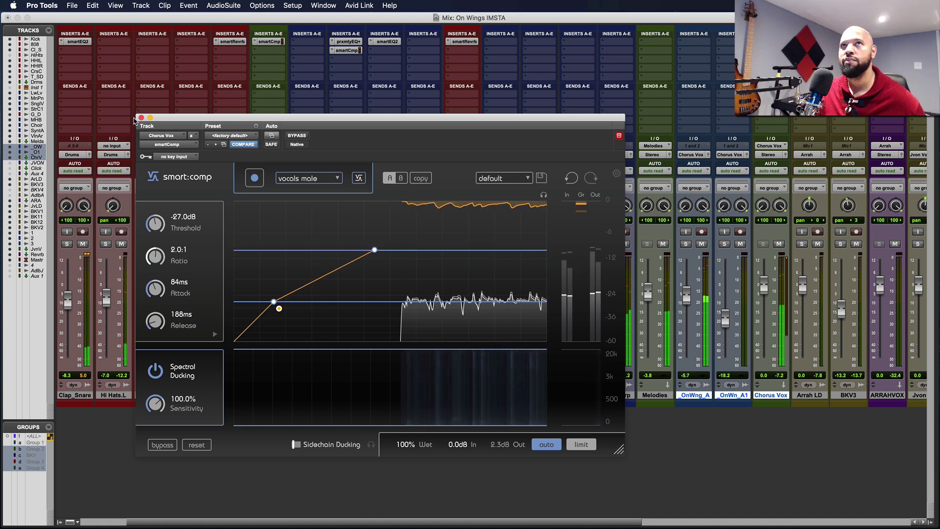
click(141, 117)
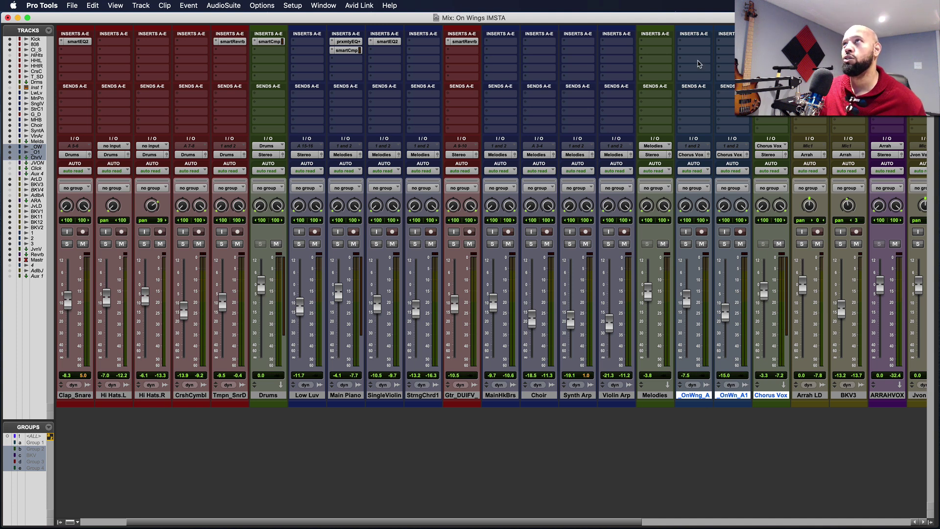
- Insert smart:EQ 2 on the _OnWng_A track and choose the Vocals Male profile
click(683, 46)
mouse_move(683, 42)
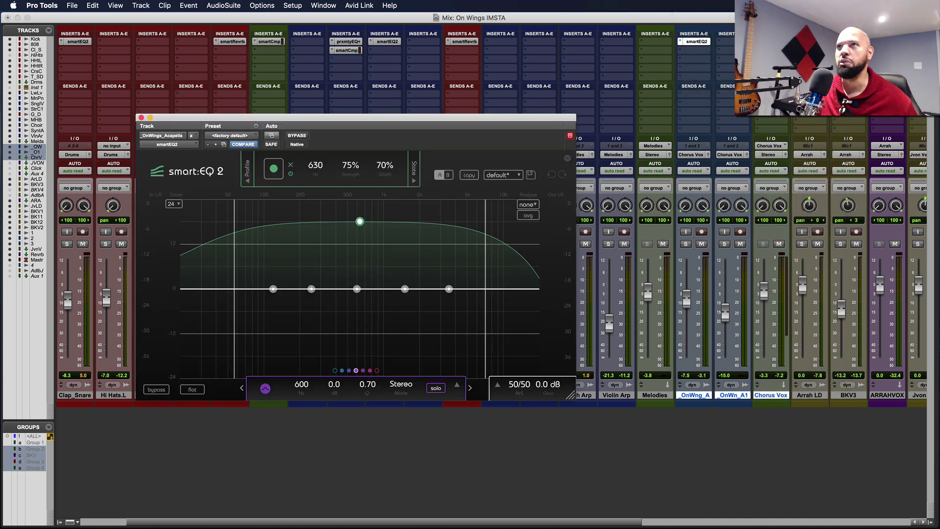
click(244, 180)
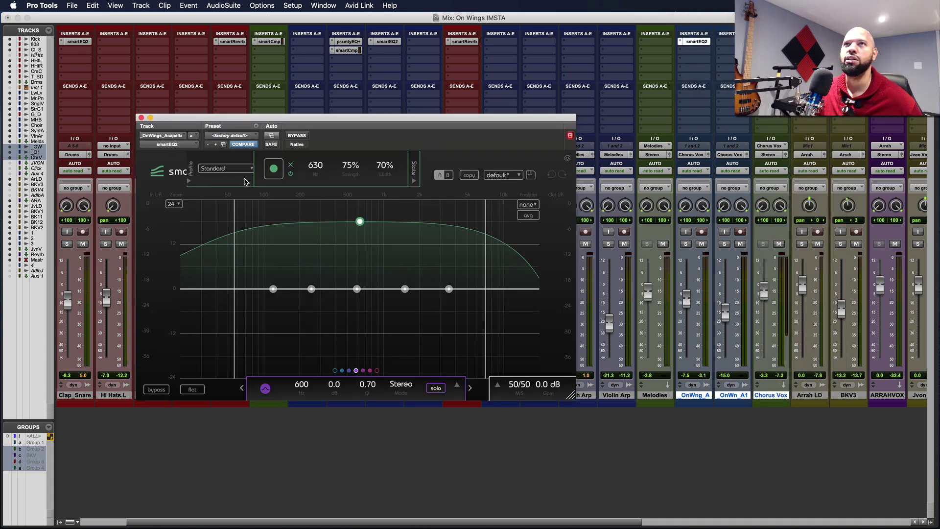
click(218, 172)
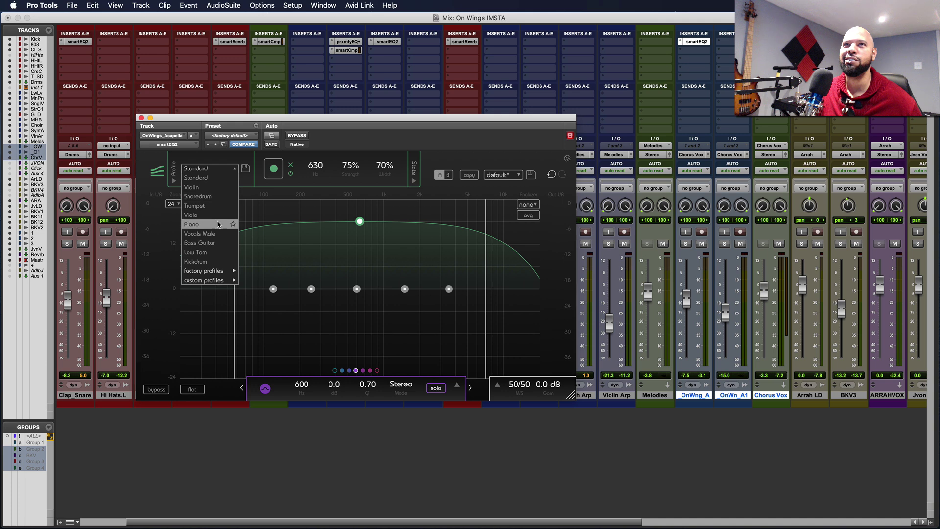
click(219, 233)
- Play the song, let smart:EQ 2 learn the _OnWng_A vocal, and set its analyzer to post
key(space)
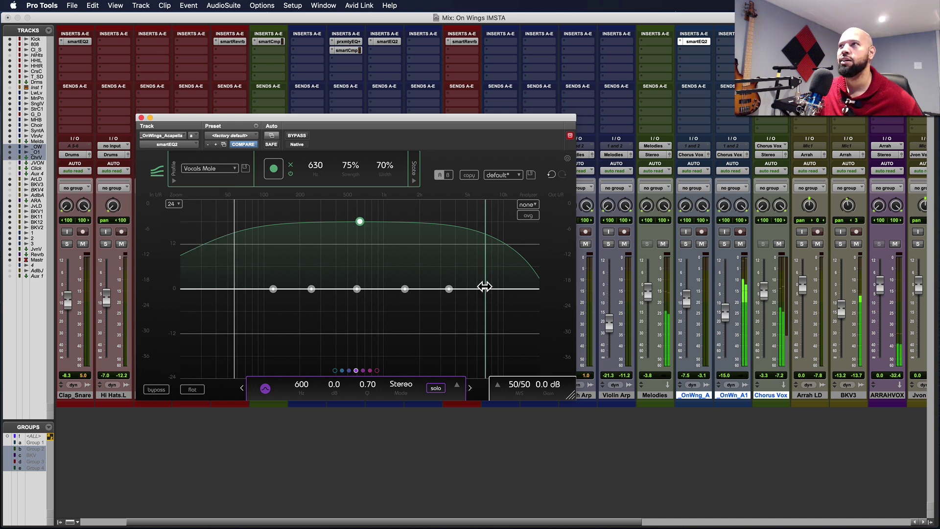
click(273, 171)
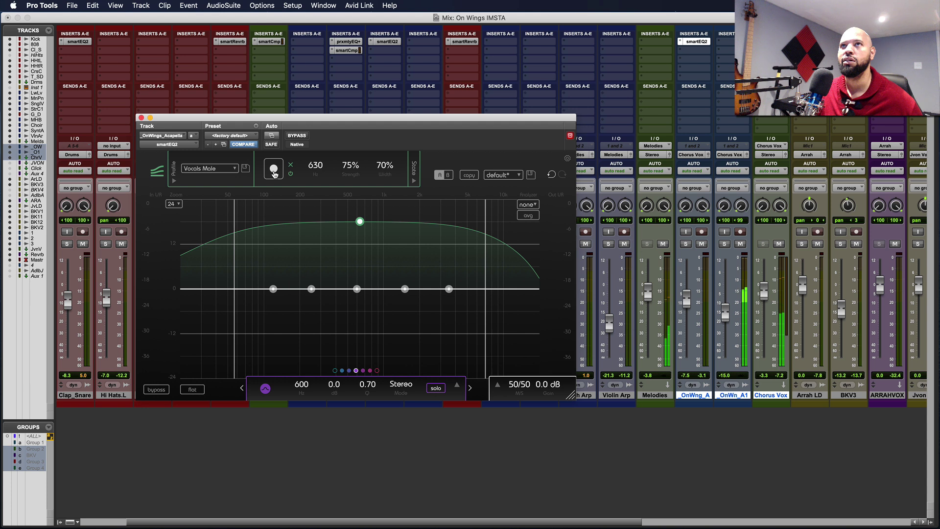
click(274, 172)
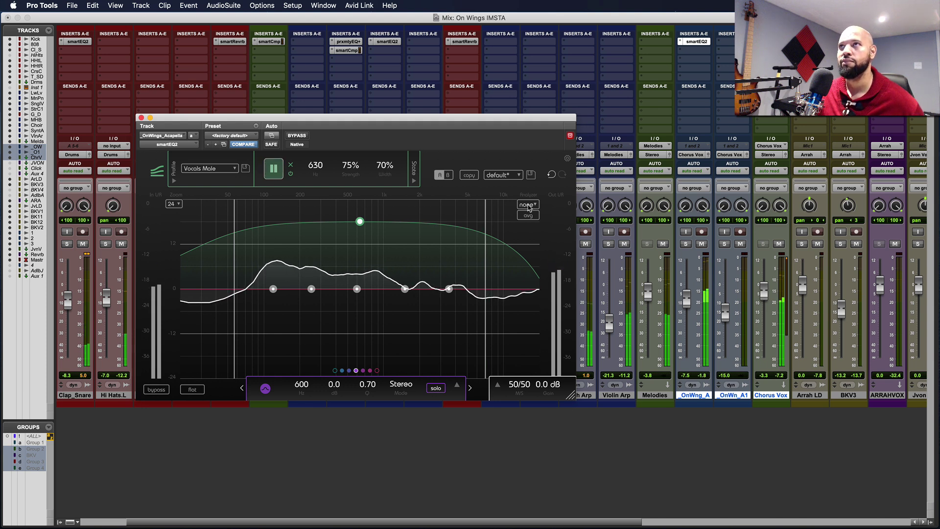
click(528, 205)
click(526, 235)
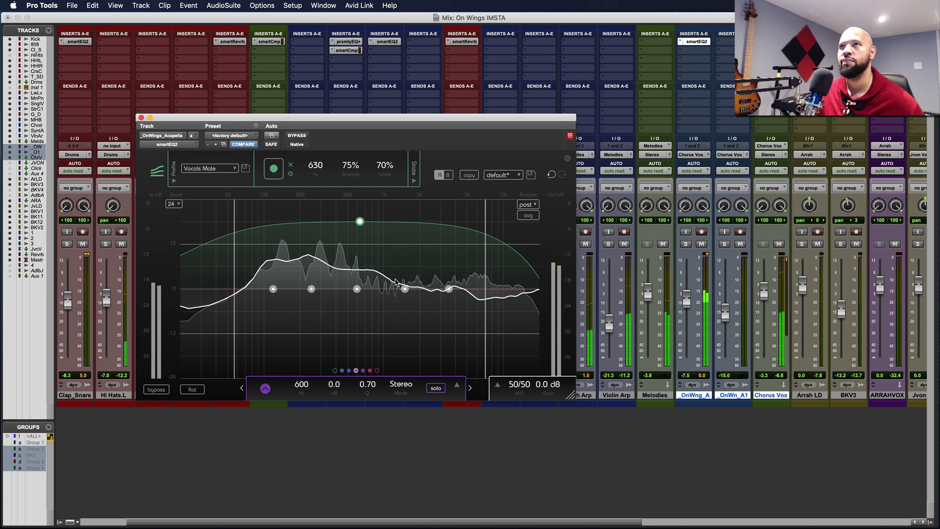
- Boost the _OnWng_A vocal 2.2 dB at 3853 Hz, reduce the smart filter strength to 64%, and stop playback
drag(449, 289, 453, 281)
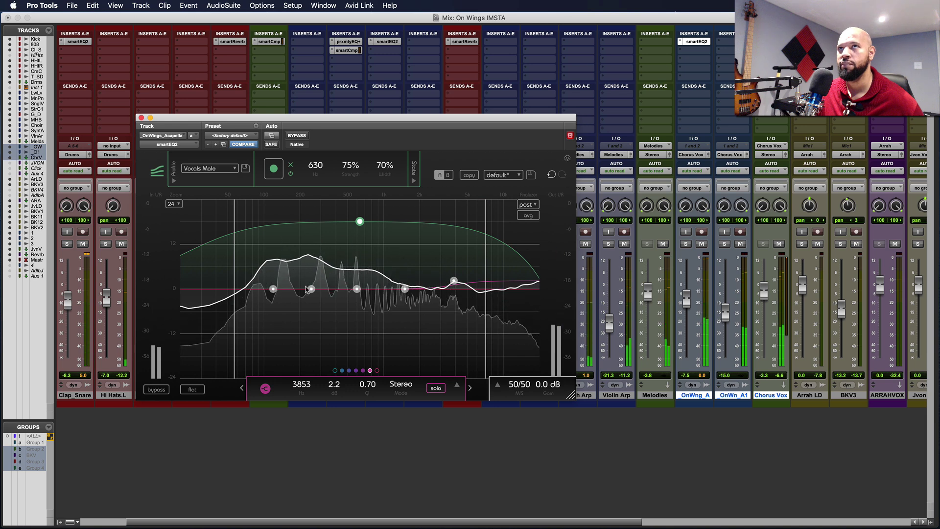
drag(359, 222, 362, 239)
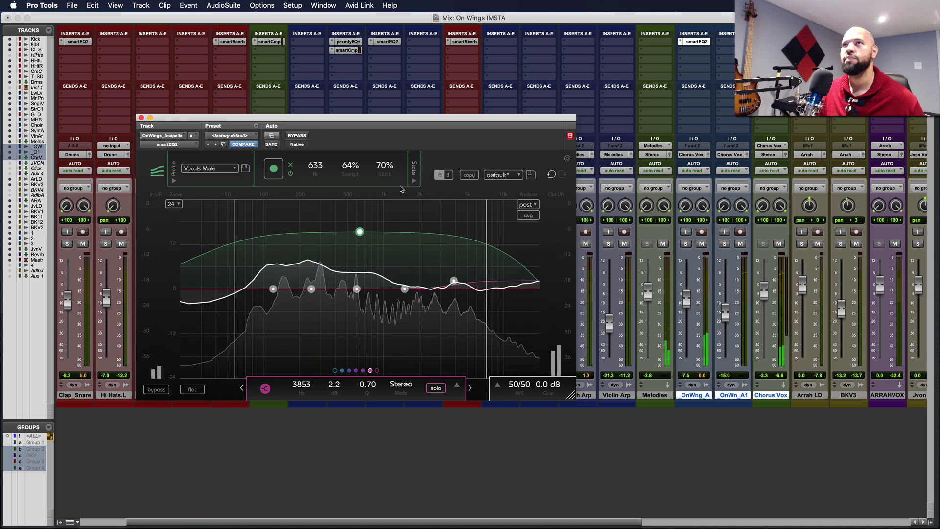
key(space)
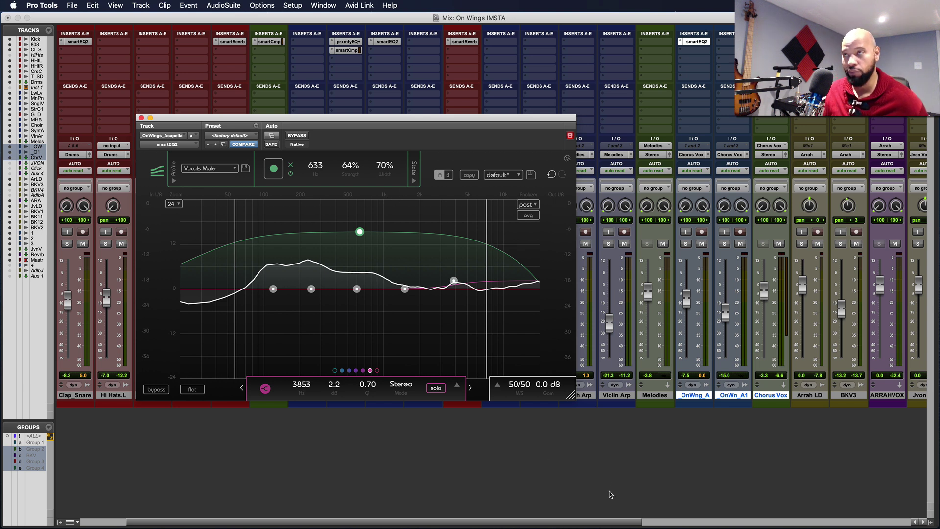
- Open Memory Locations, play the song from Verse 2, and enlarge the list to show all markers
key(super+5)
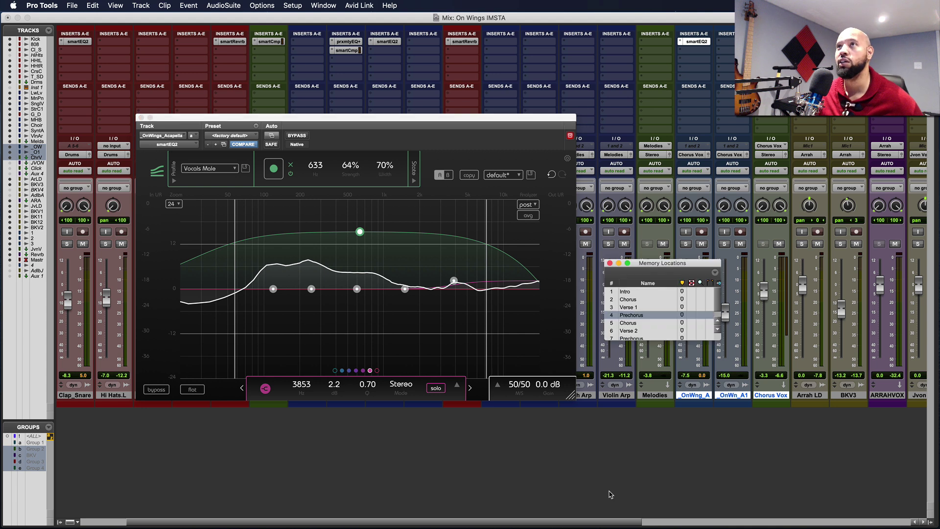
click(636, 332)
key(space)
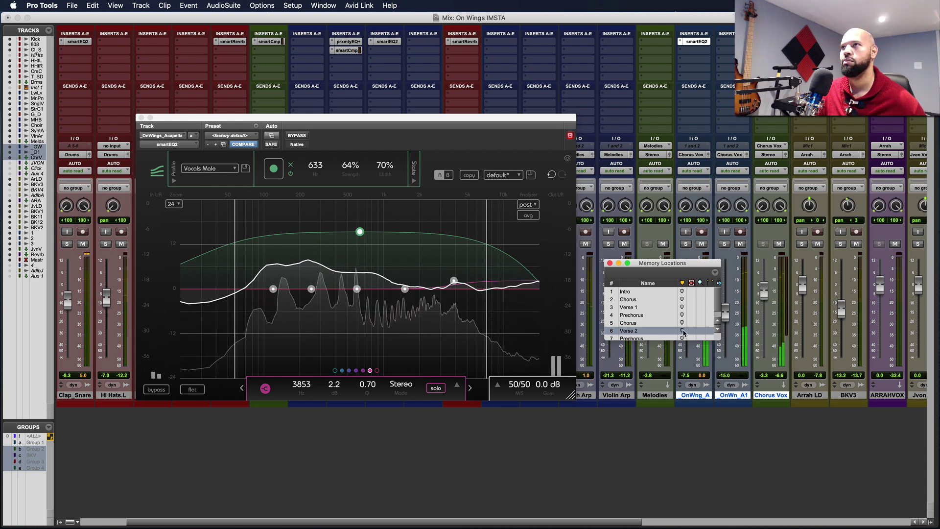
drag(720, 340, 740, 392)
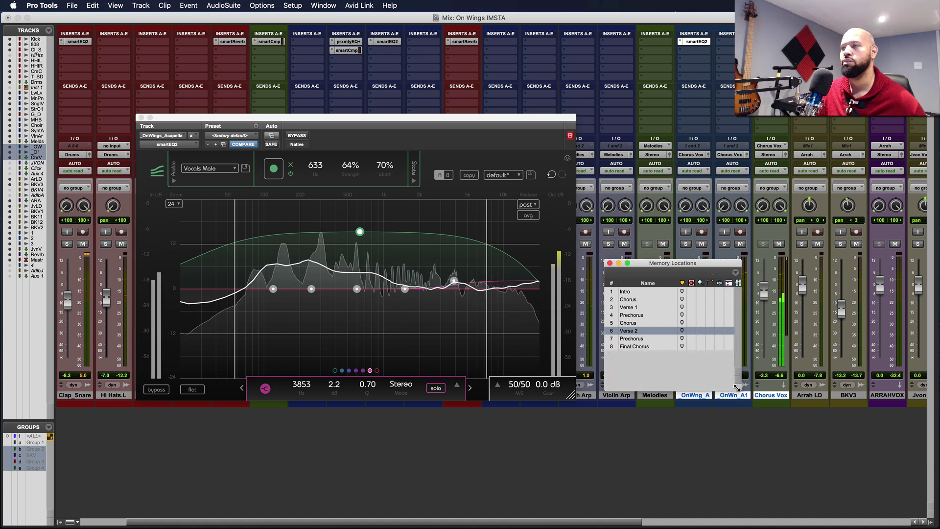
- Switch to the Edit window, close the smart:EQ 2 window and stop playback
key(super+equal)
scroll(712, 394, down, 10)
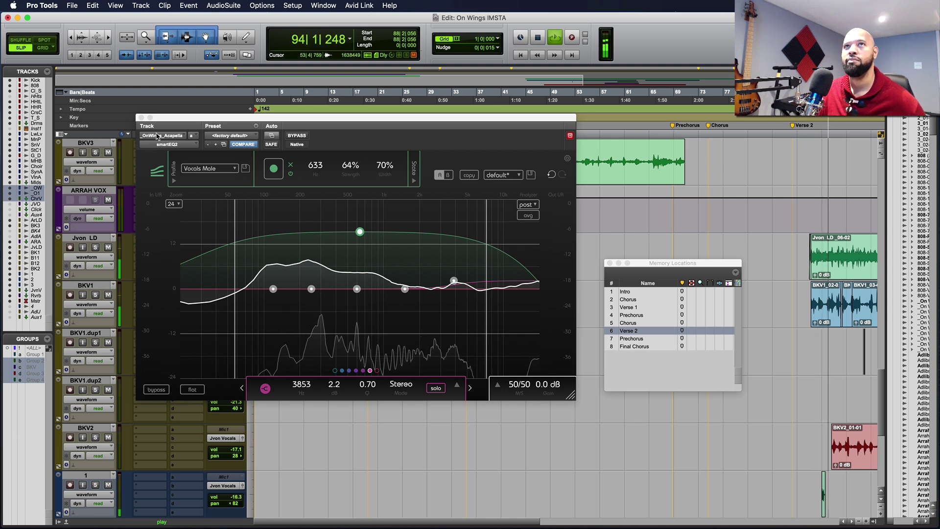
key(super+w)
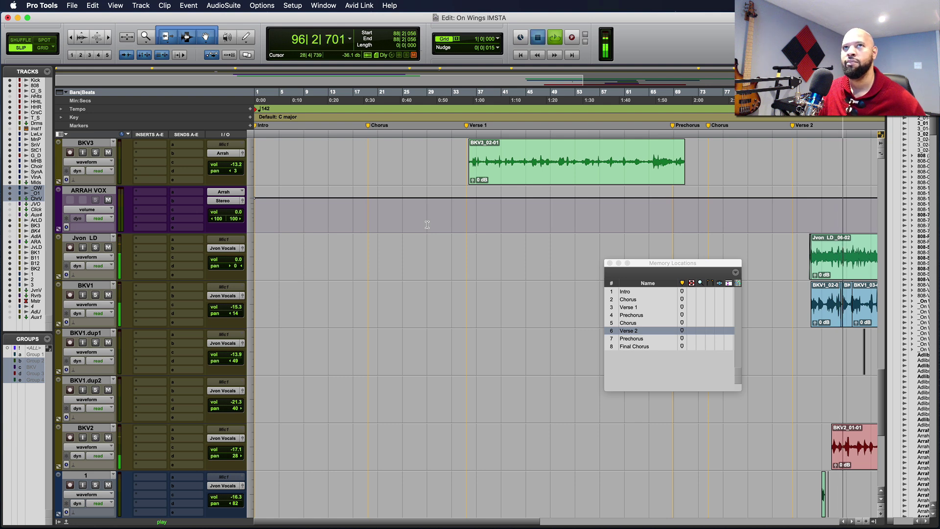
key(space)
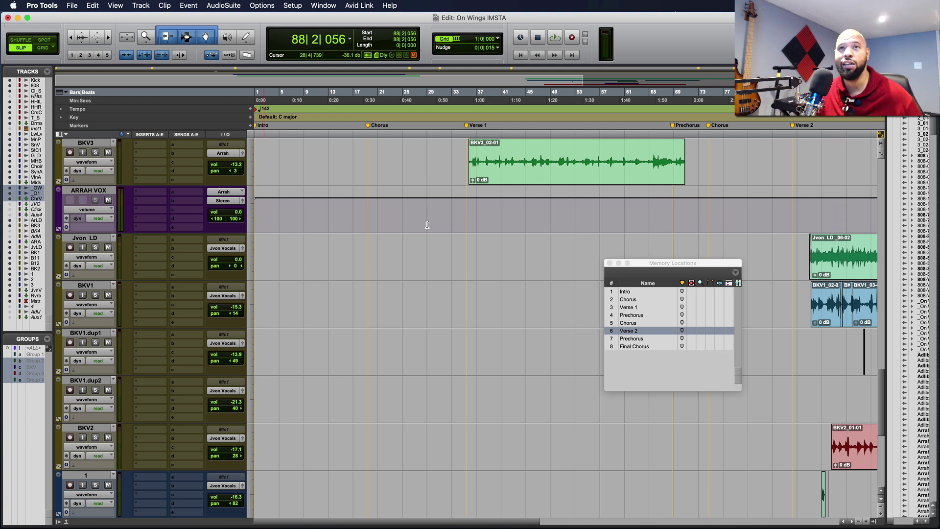
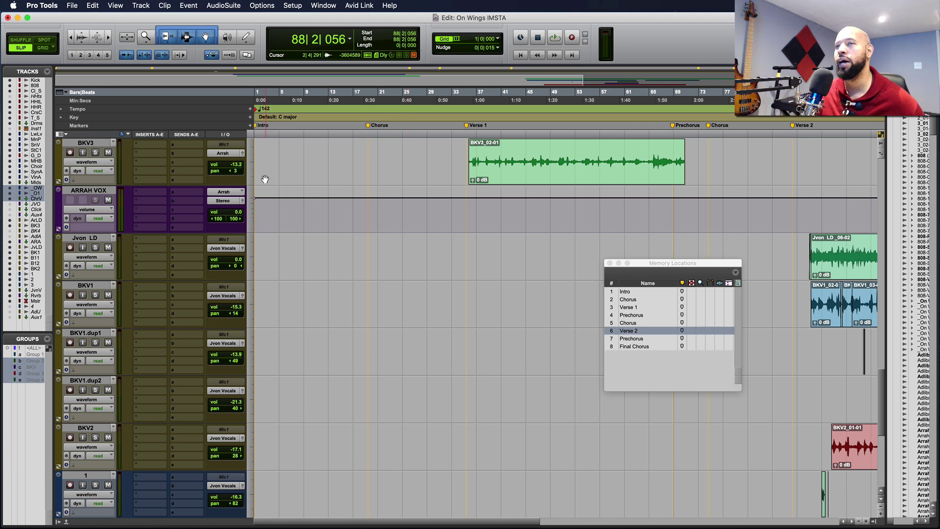
- Insert a multichannel smart:comp on the first insert slot of the Jvon Vocals aux track
scroll(285, 266, up, 2)
scroll(254, 310, down, 2)
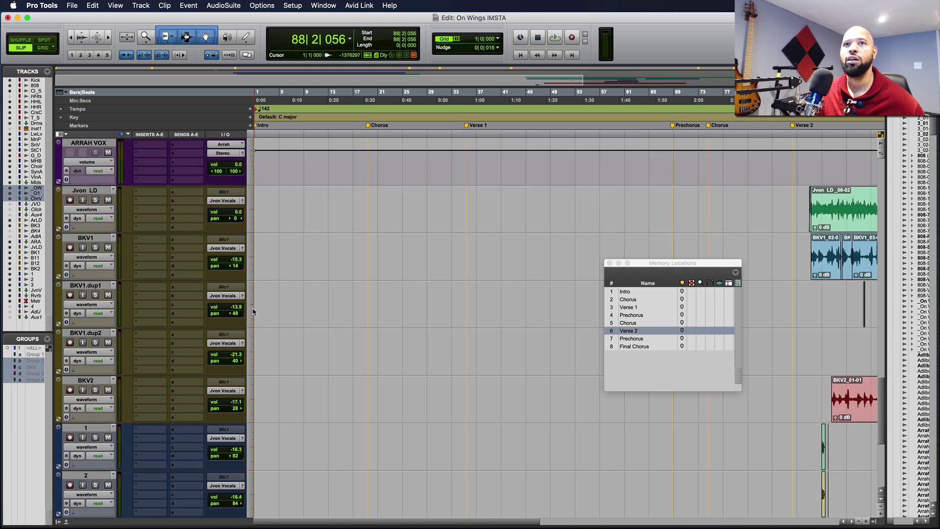
scroll(166, 342, down, 4)
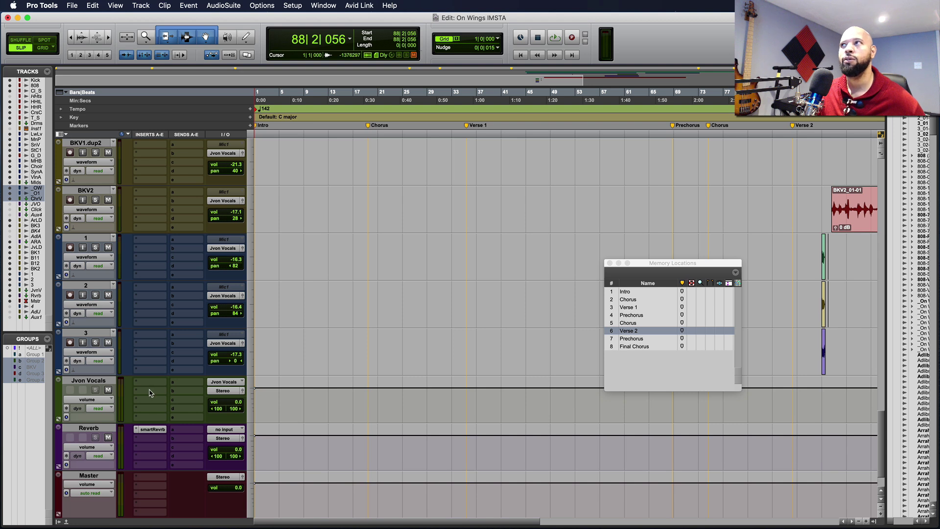
click(137, 383)
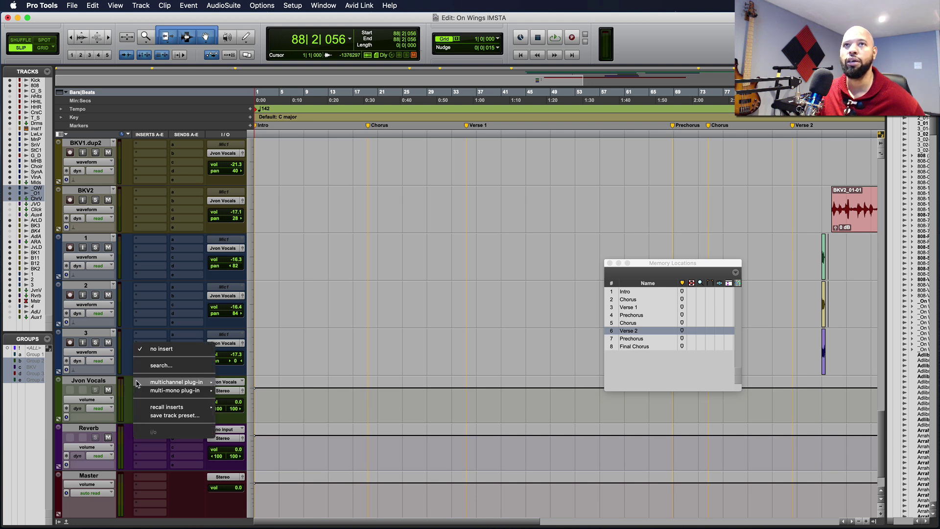
mouse_move(139, 384)
click(245, 170)
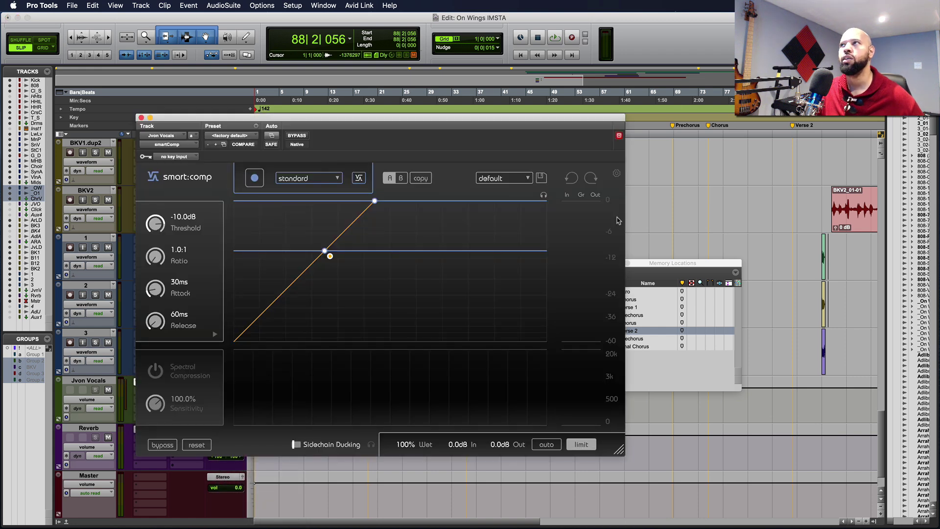
- Set the smart:comp profile to vocals male, start its learning process and play the song from Verse 2
click(793, 125)
click(318, 180)
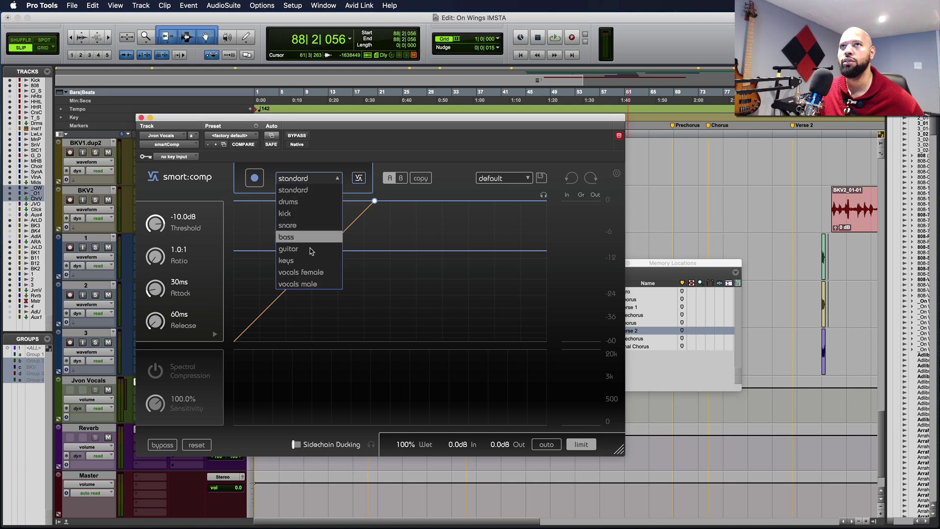
click(314, 288)
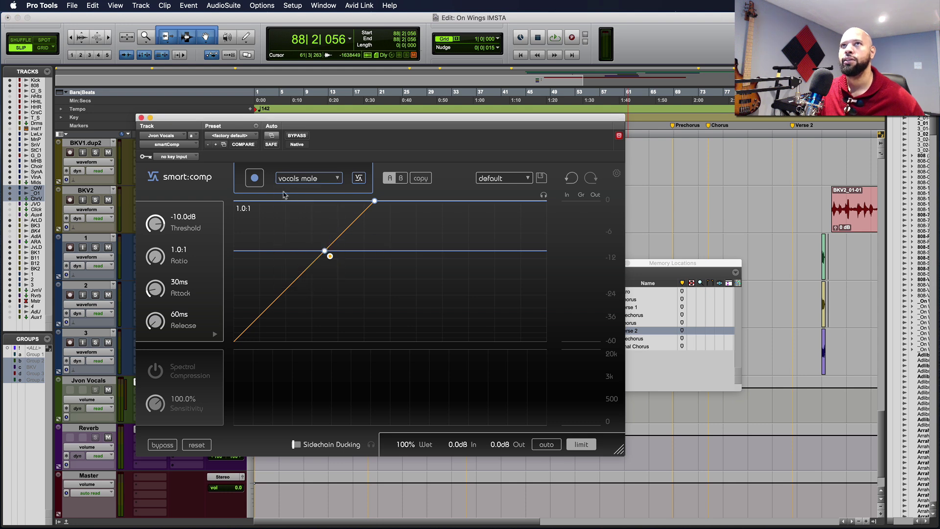
click(255, 179)
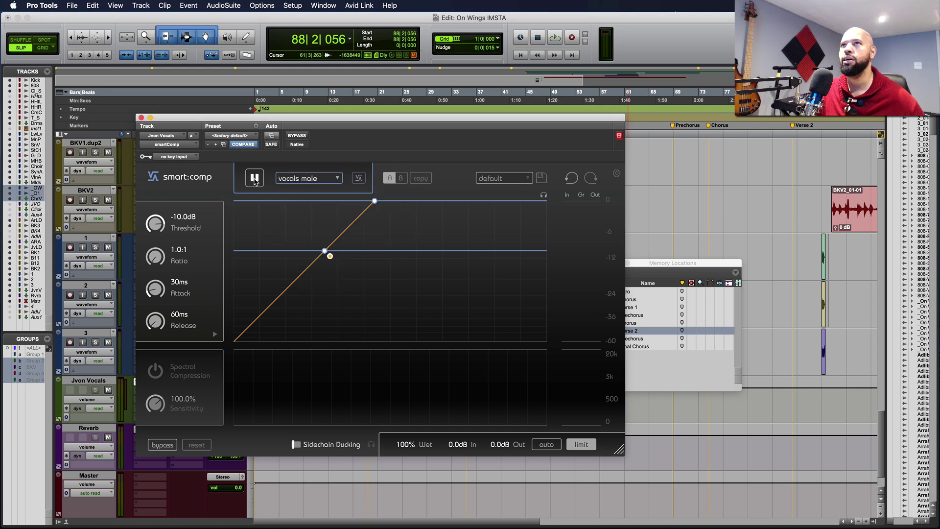
key(space)
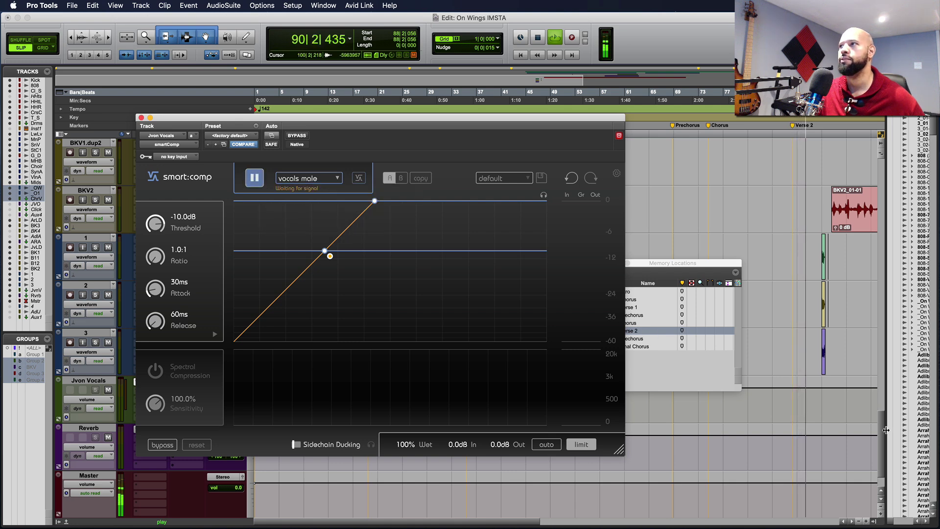
- Move the Verse 2 marker to about the start of the Jvon LD clip, then stop playback after the compressor has learned
scroll(879, 350, up, 10)
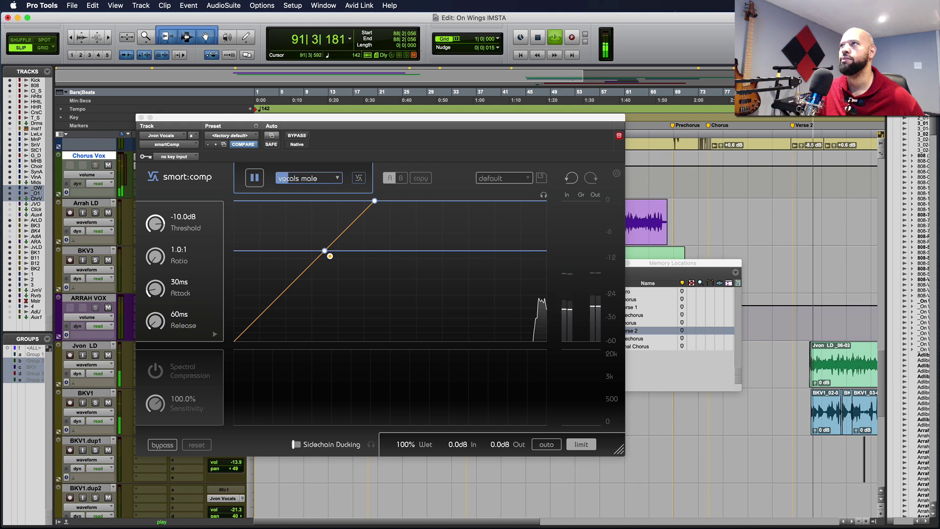
drag(796, 128, 810, 125)
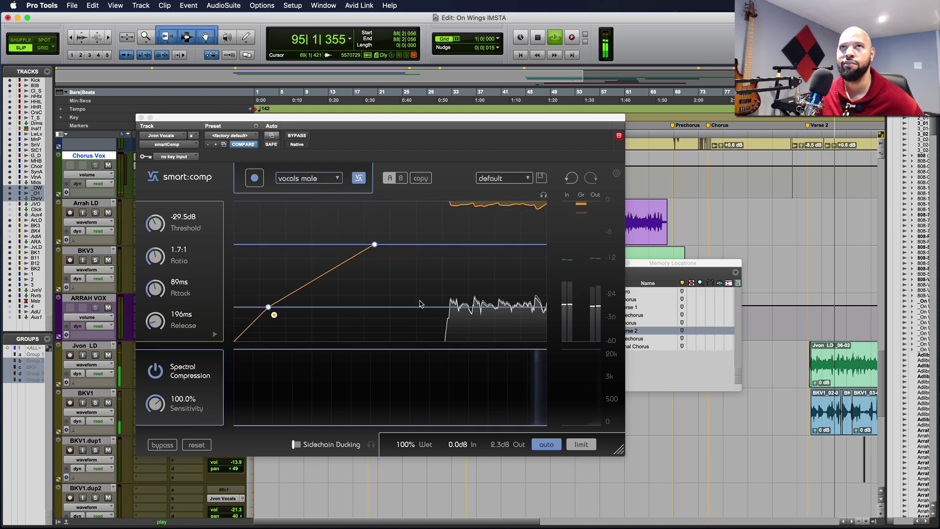
key(space)
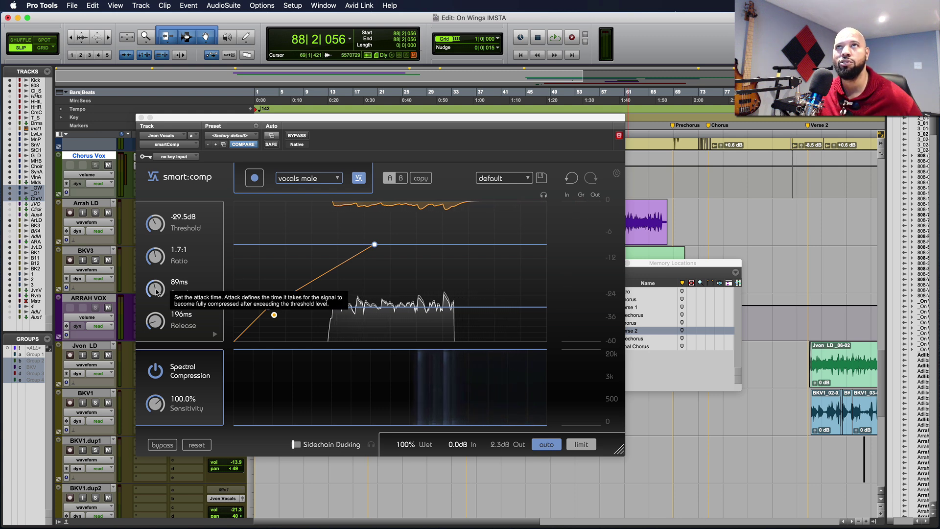
- Set the Jvon Vocals compressor's attack to 14 ms and its ratio to 2.0:1
drag(158, 291, 164, 339)
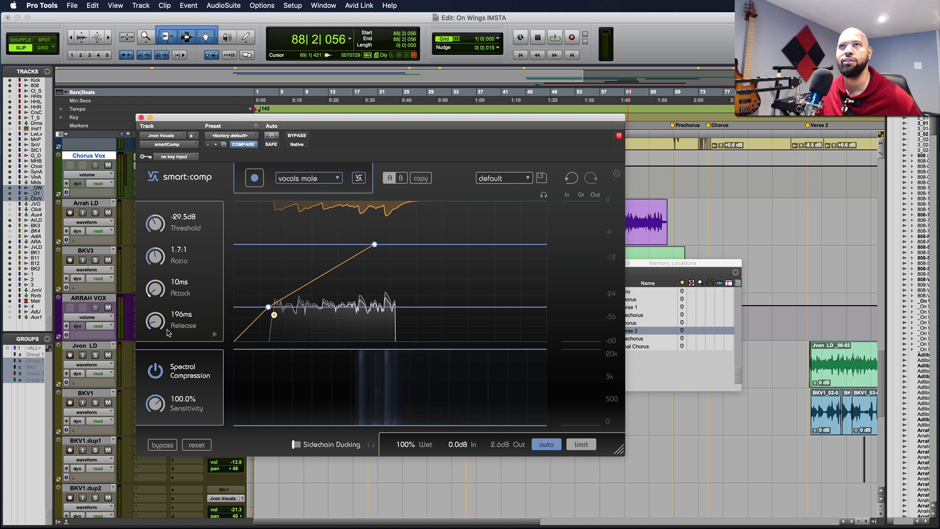
scroll(154, 290, up, 1)
scroll(155, 290, up, 3)
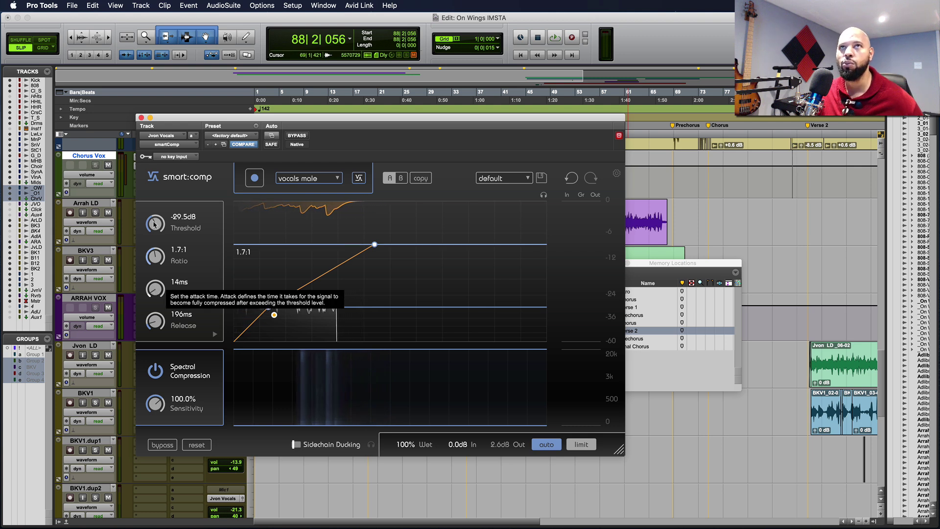
scroll(155, 254, up, 1)
scroll(155, 254, up, 2)
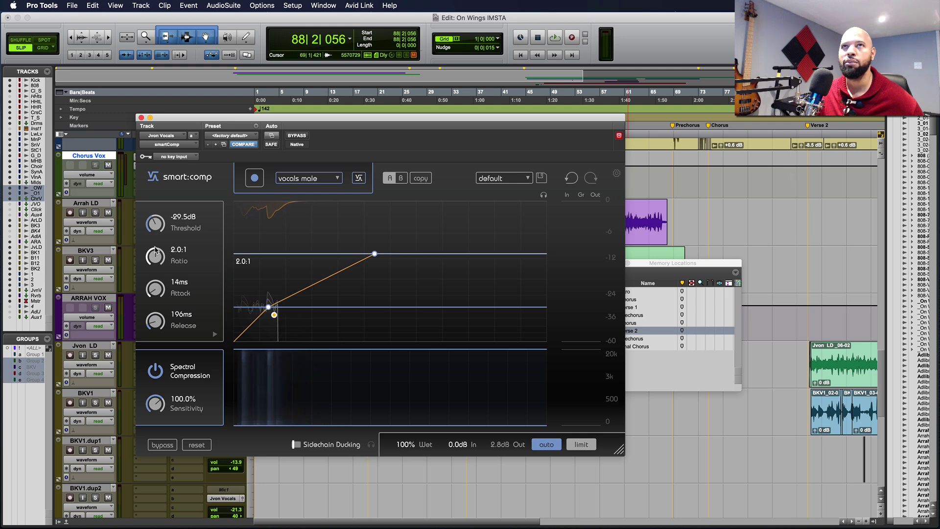
- Play the song and try a 19 ms attack on the Jvon Vocals compressor
key(space)
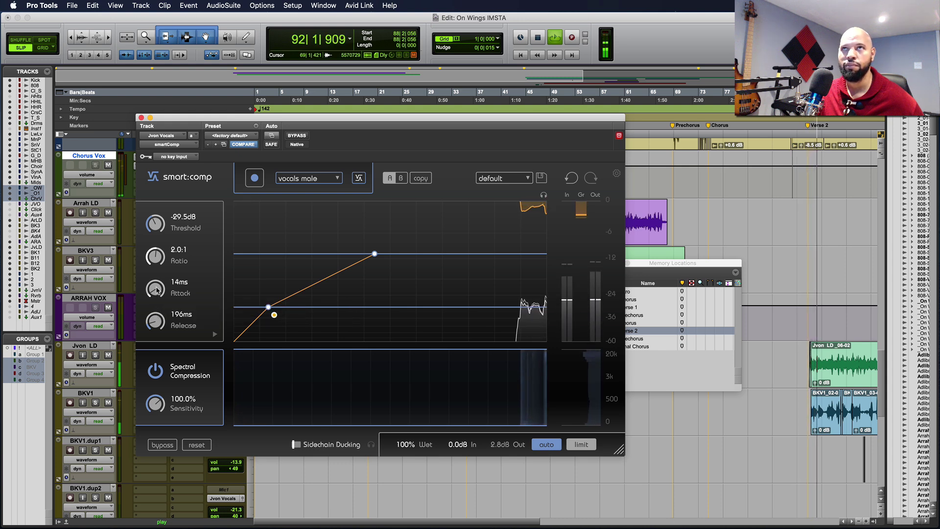
scroll(158, 290, up, 3)
scroll(157, 289, up, 2)
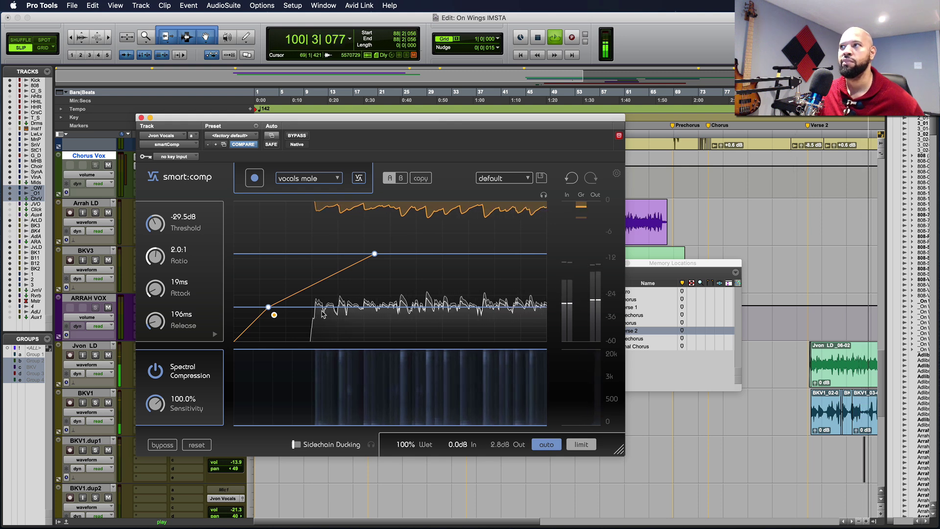
- Turn off the compressor's auto gain, set its output gain to 4.2 dB and audition the change
key(space)
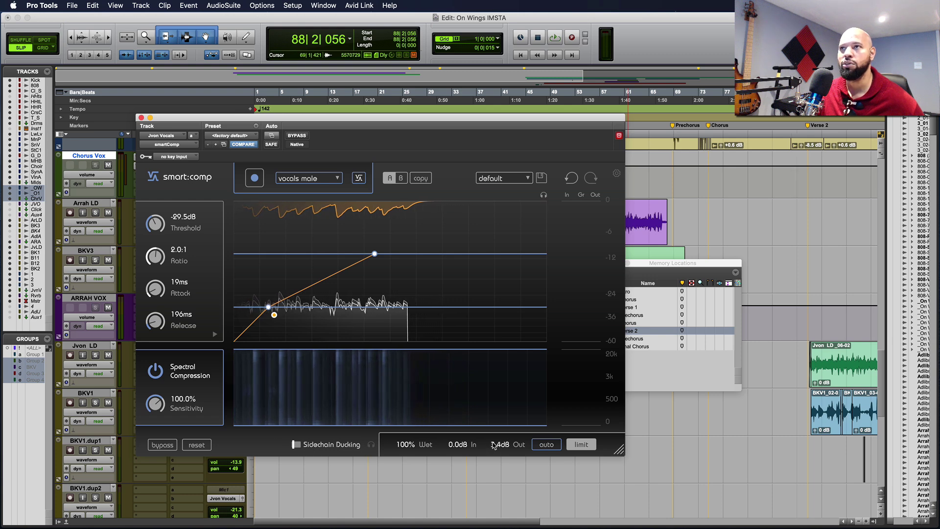
key(space)
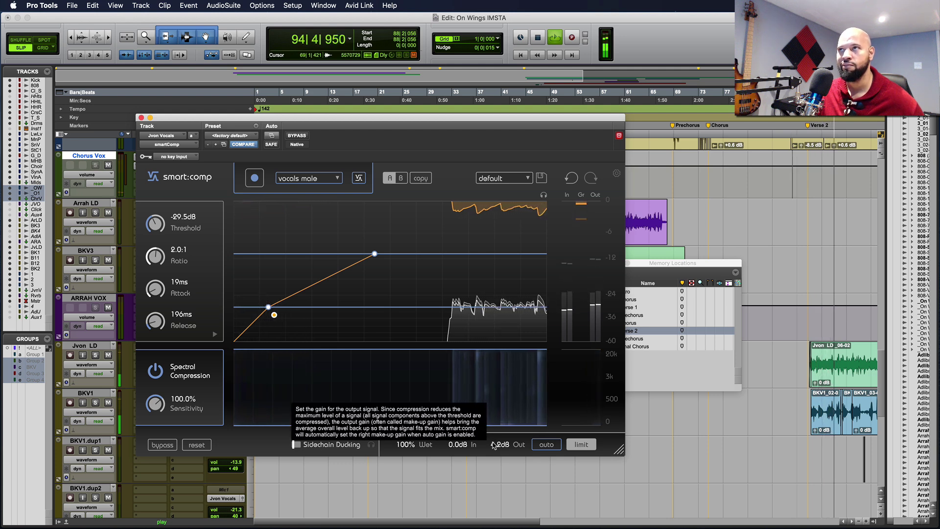
key(space)
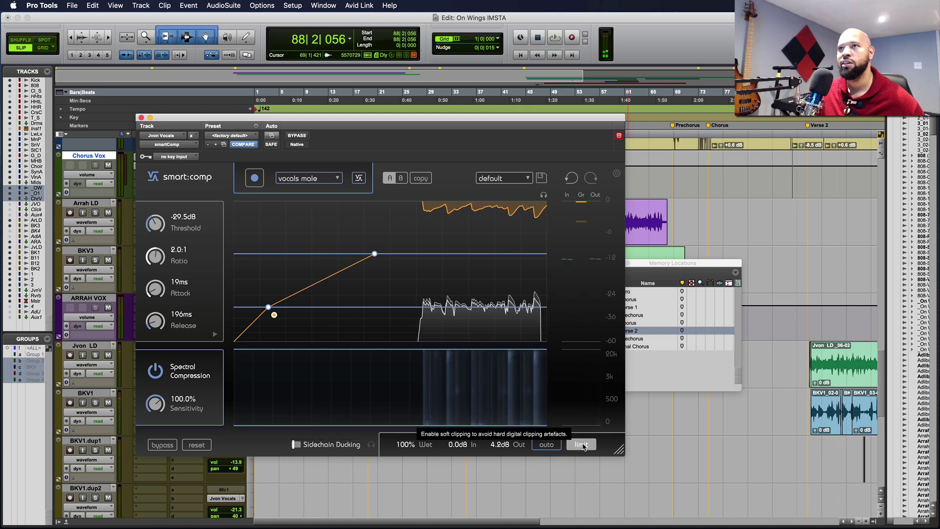
- Toggle the compressor's soft-clipping limiter and compare both states during playback
click(582, 445)
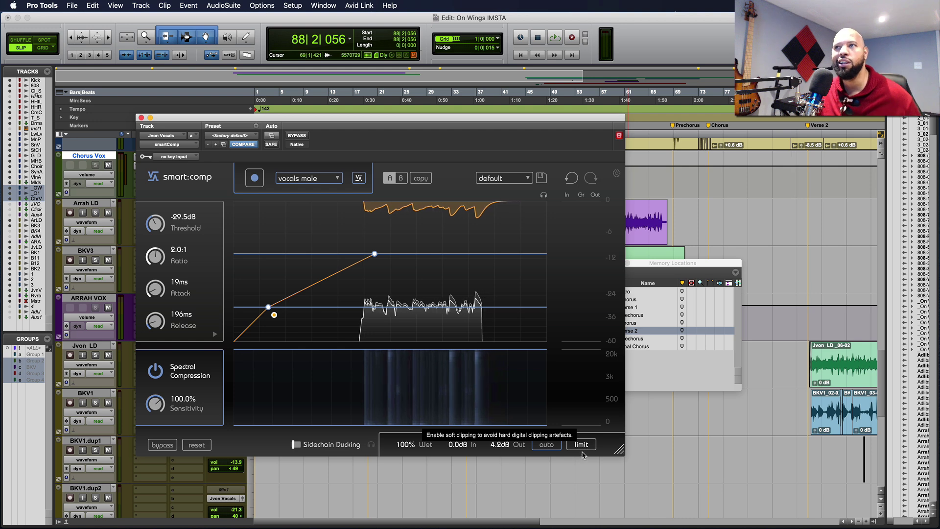
key(space)
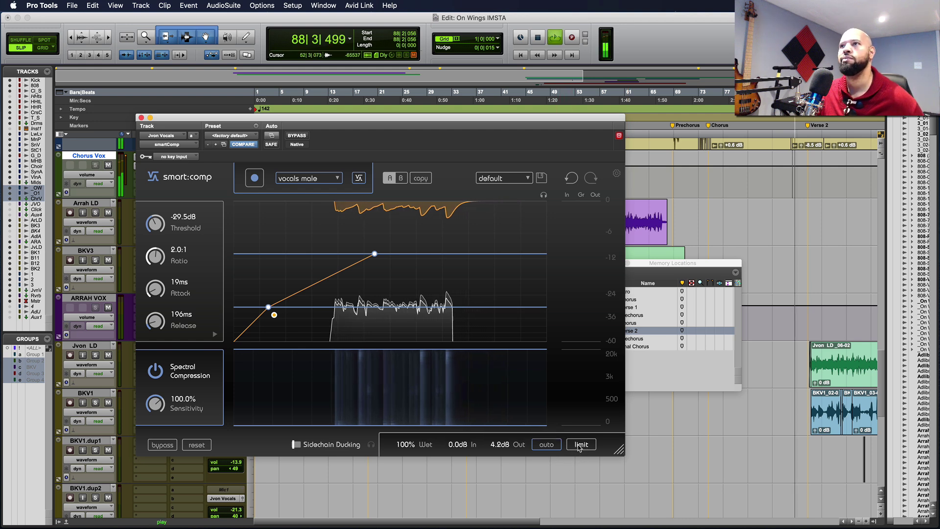
click(580, 445)
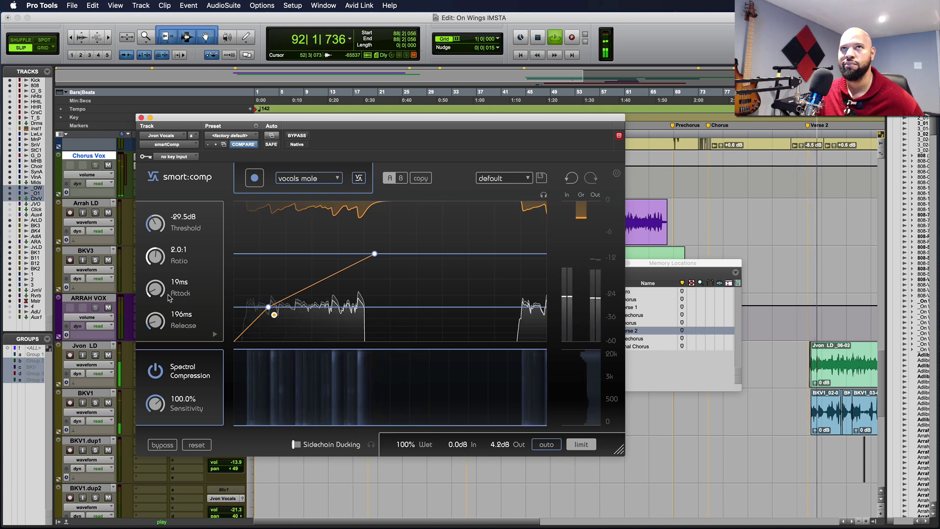
- Set the compressor's attack to 14 ms, view its detailed attack and release shapes, then close smart:comp and stop playback
scroll(155, 290, down, 3)
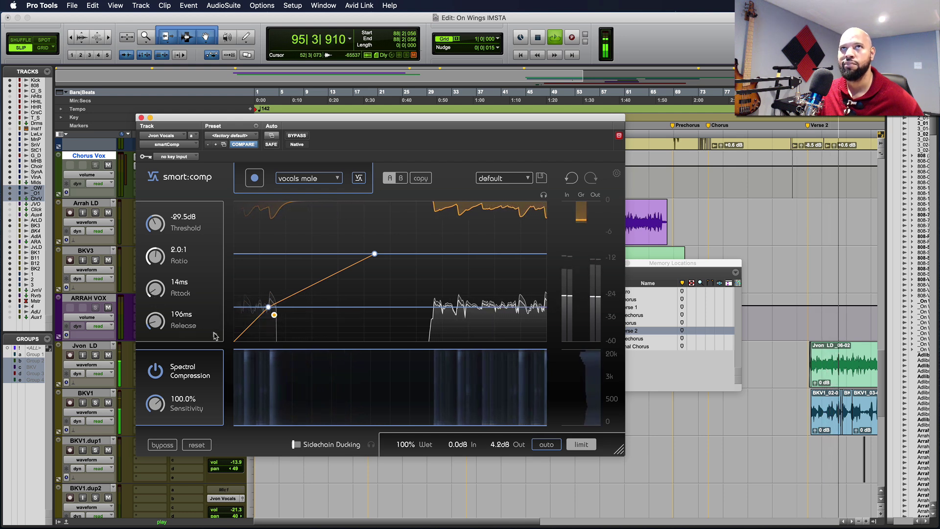
click(214, 336)
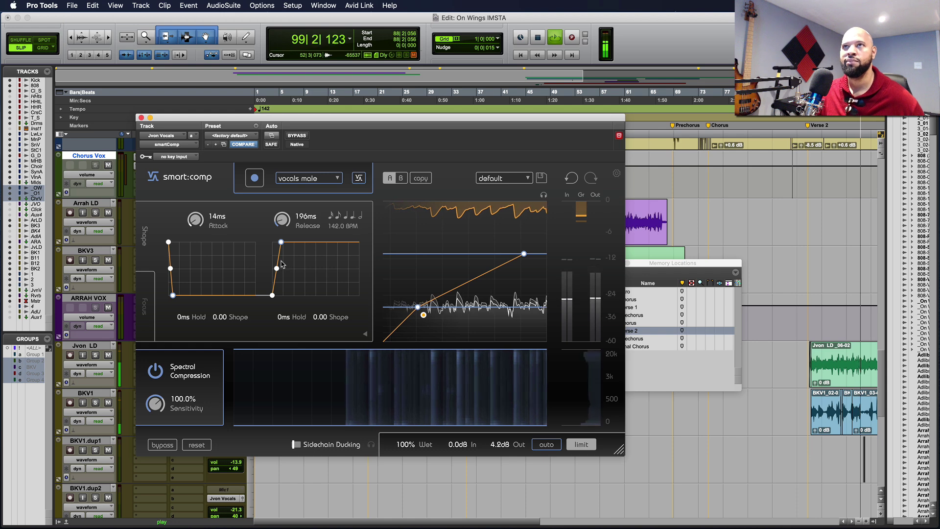
click(141, 118)
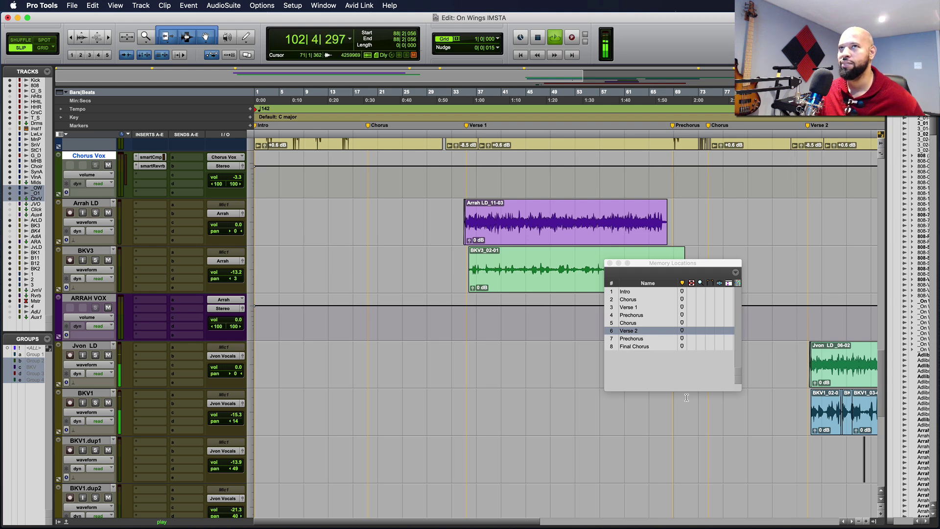
key(space)
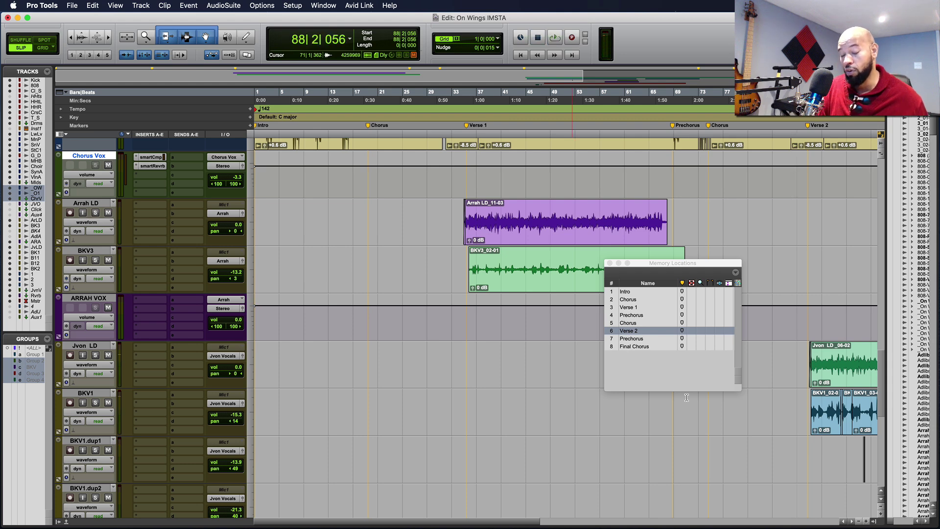
- Switch to the Mix window and close Memory Locations
key(super+equal)
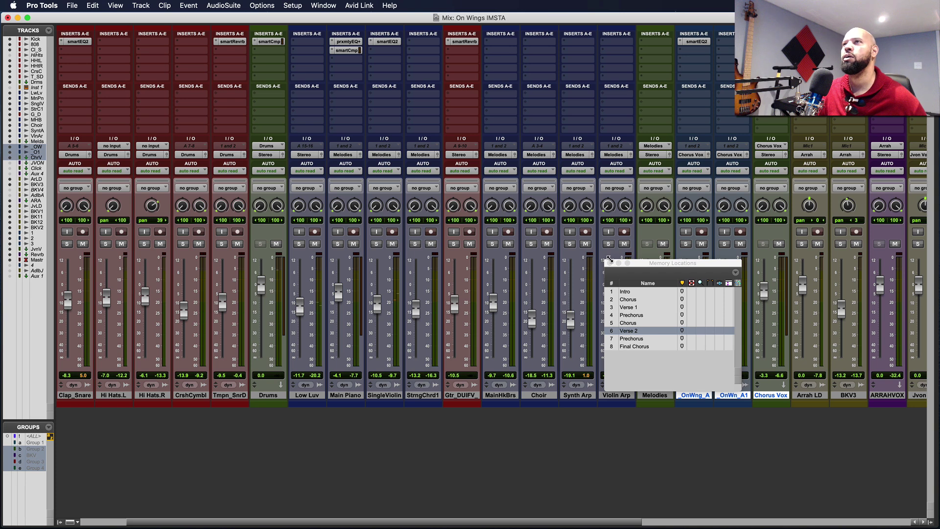
click(610, 263)
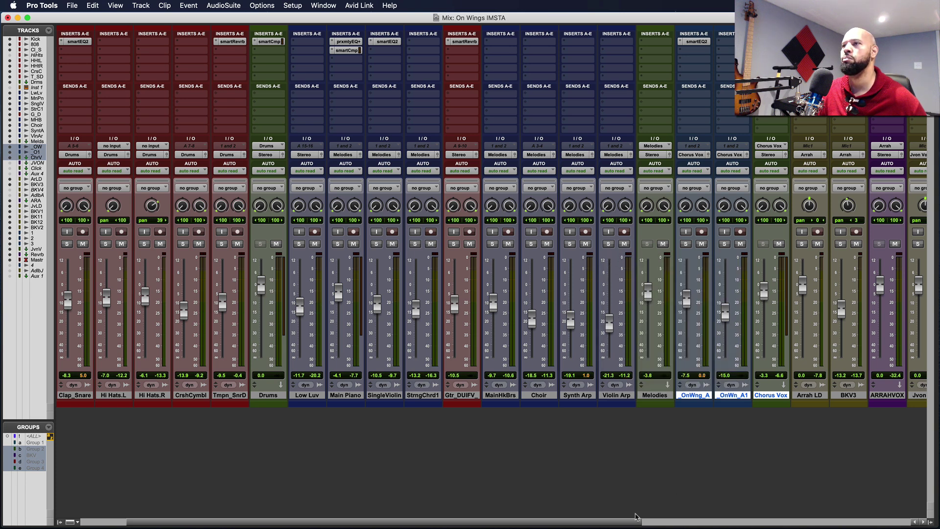
- Insert a mono smart:EQ 2 on the first insert slot of the Jvon LD track
drag(637, 522, 922, 517)
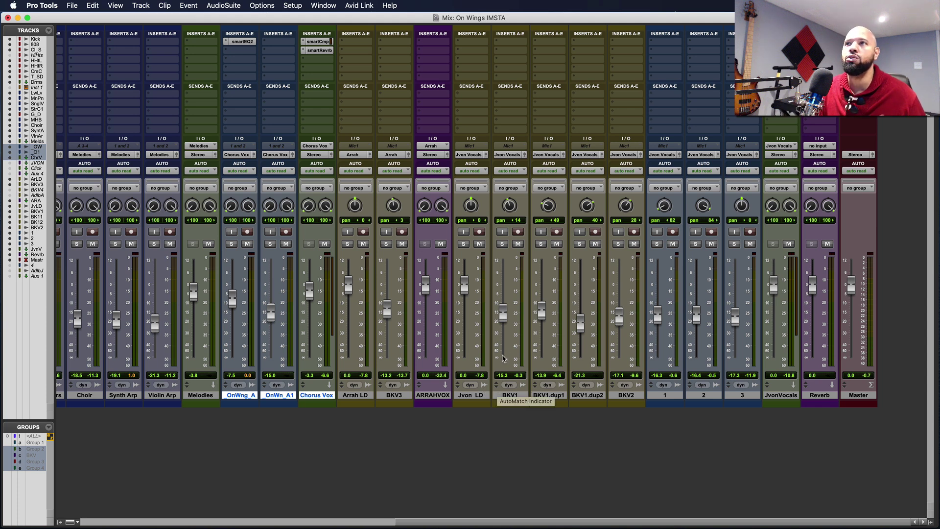
click(461, 42)
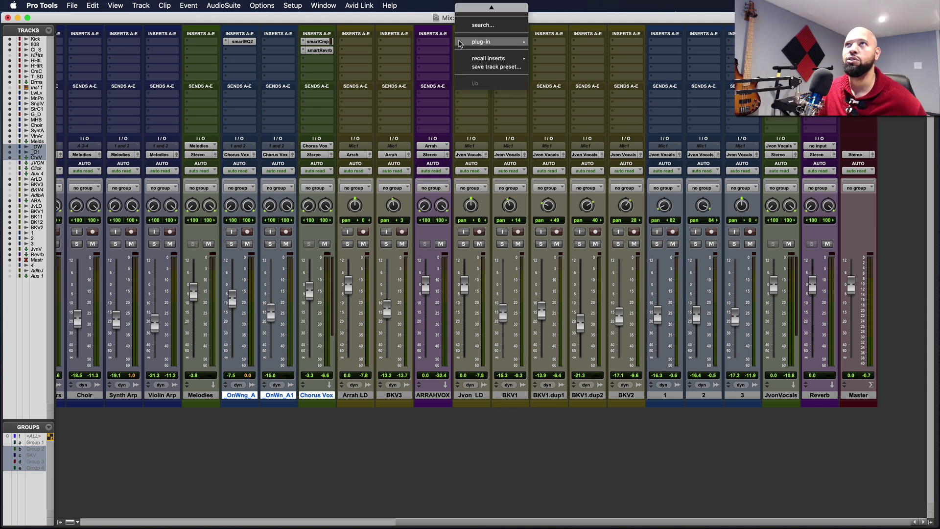
mouse_move(461, 43)
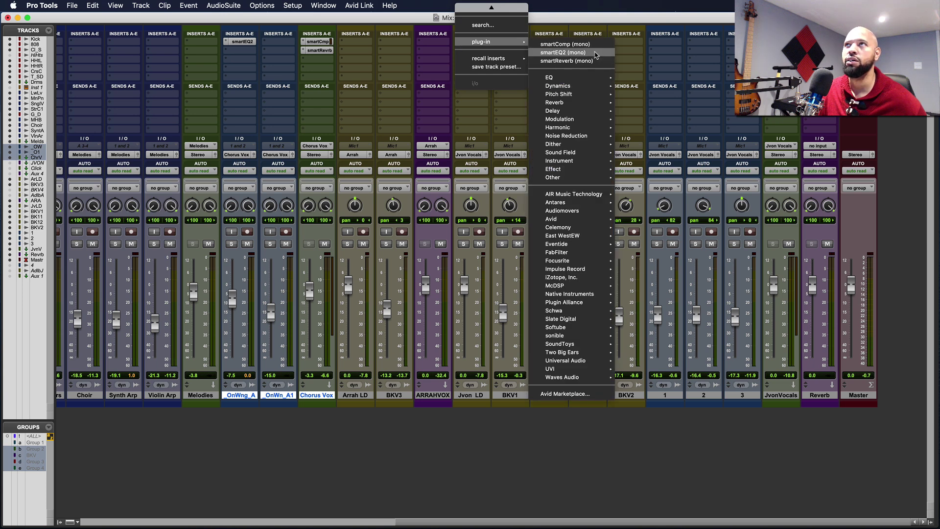
click(595, 53)
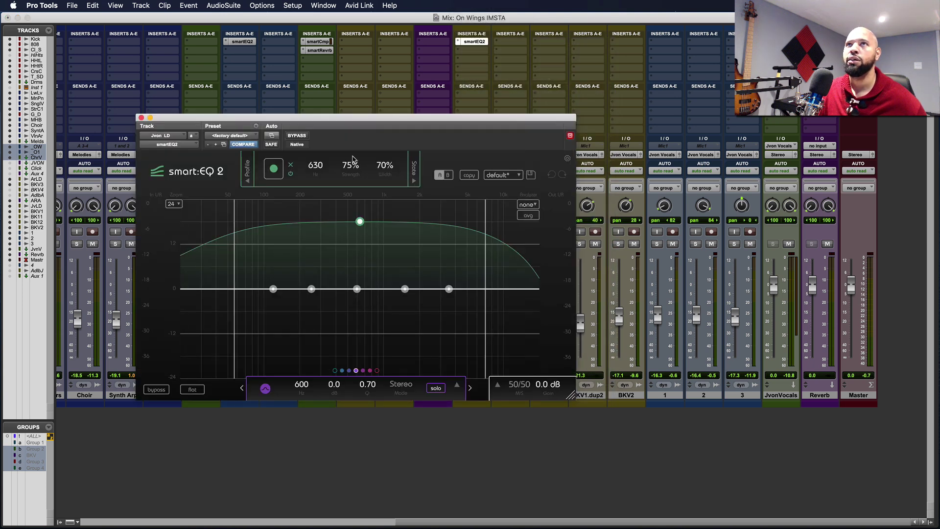
- Set the Jvon LD smart:EQ 2 profile to Vocals Male and start learning with the song playing
click(249, 176)
click(205, 168)
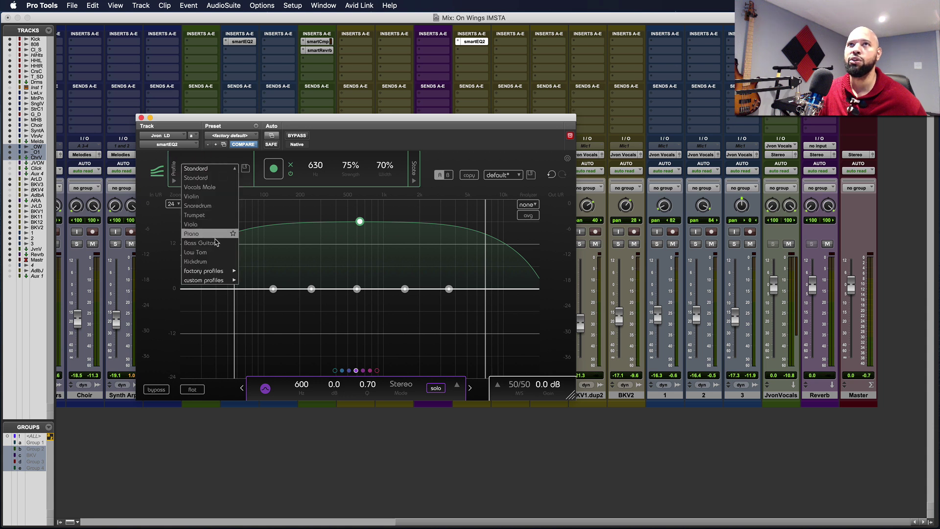
click(214, 187)
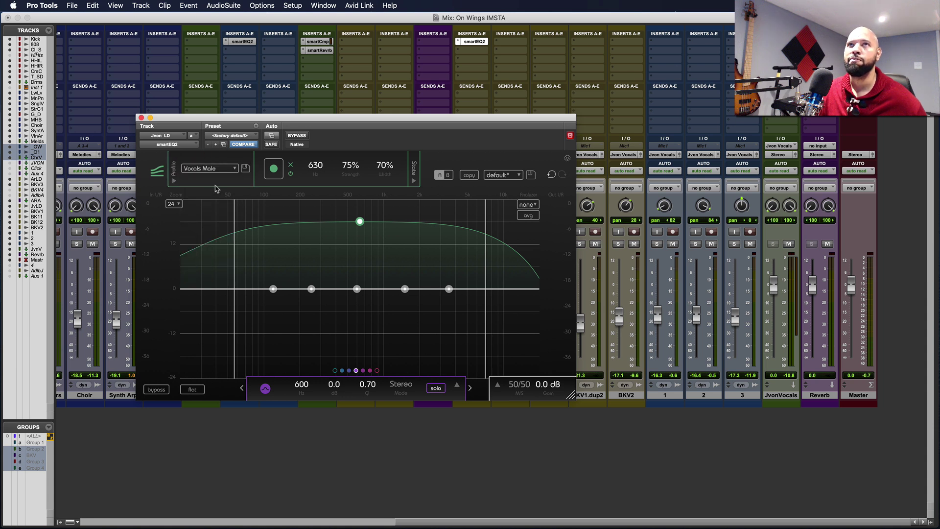
click(272, 169)
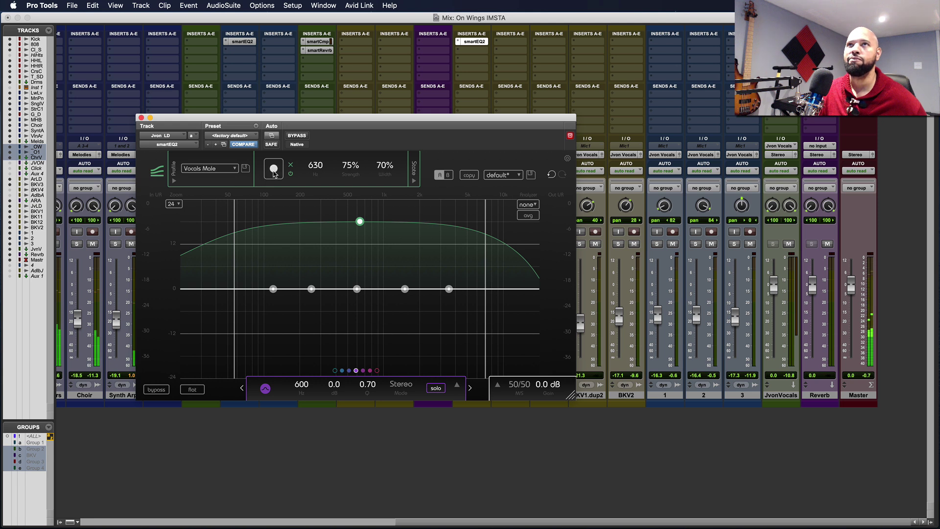
- Show both pre and post spectra in the Jvon LD smart:EQ 2 analyzer, let the learning finish and stop playback
click(533, 206)
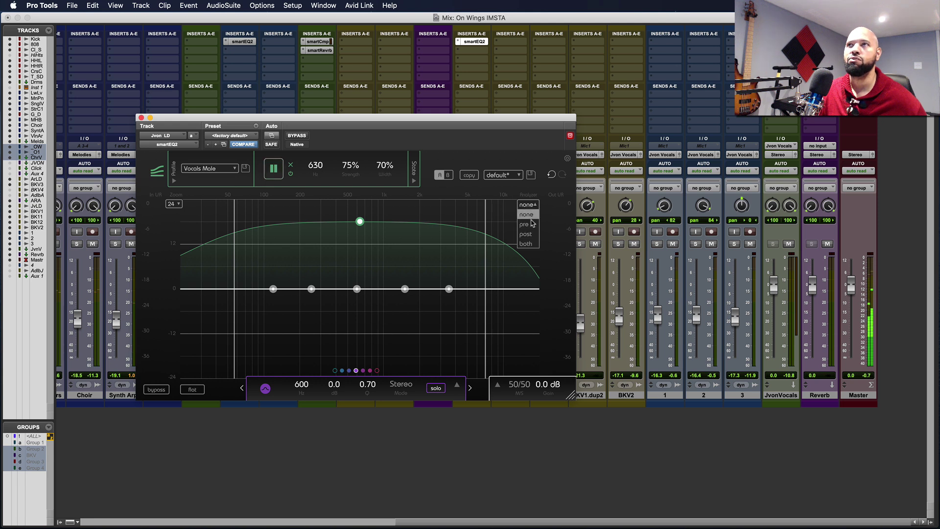
click(527, 244)
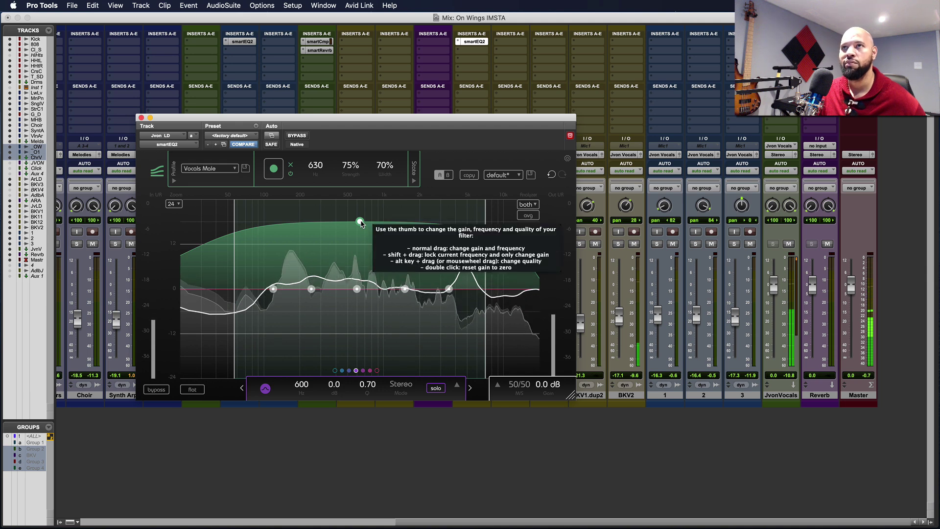
key(space)
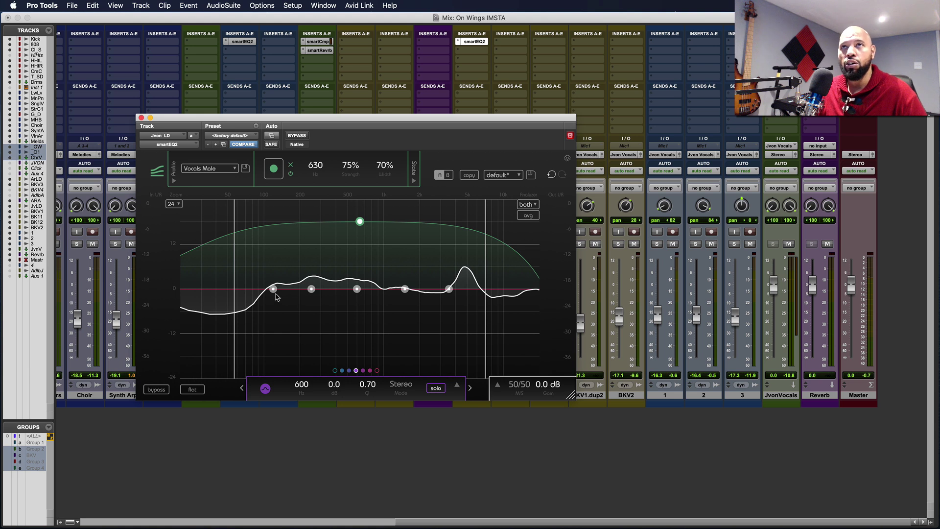
- Turn the lowest EQ band into a low-cut filter at about 92 Hz and -6.0 dB, checking it during playback
drag(273, 289, 243, 292)
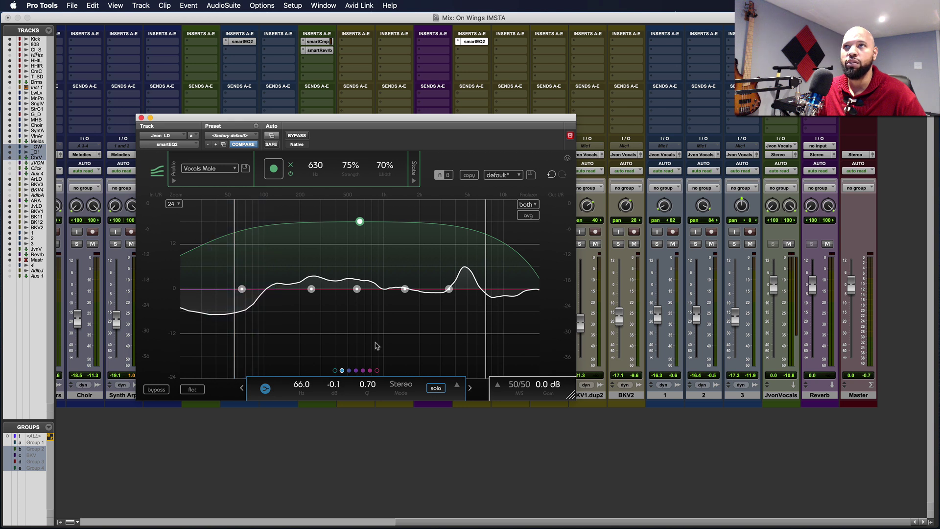
click(458, 386)
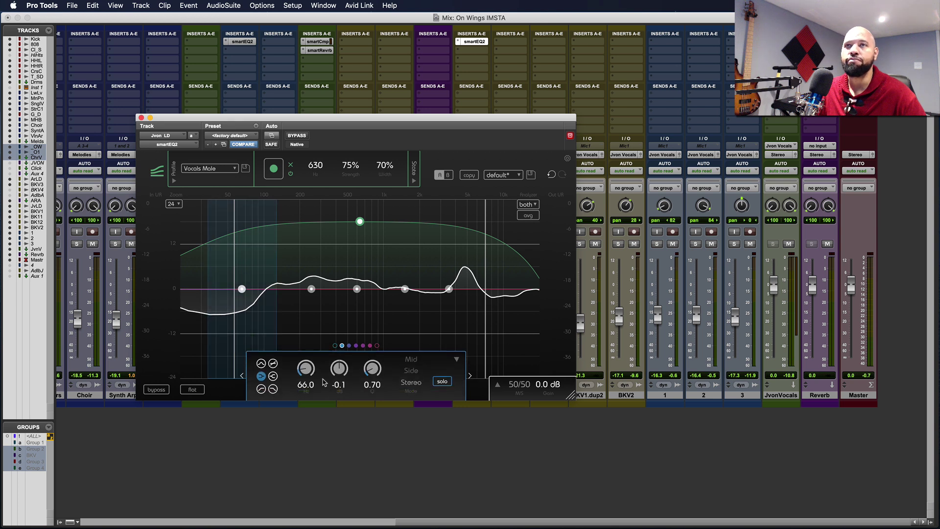
click(261, 390)
drag(242, 290, 255, 316)
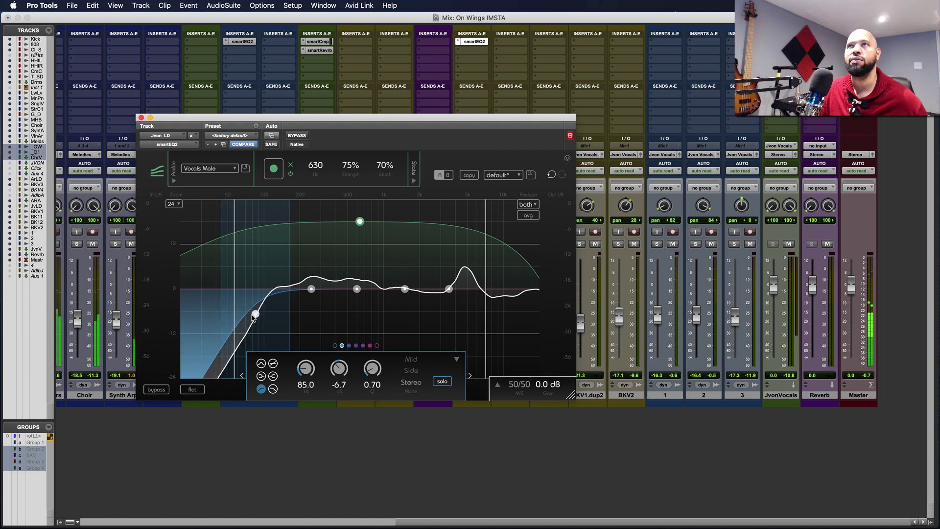
drag(256, 316, 260, 318)
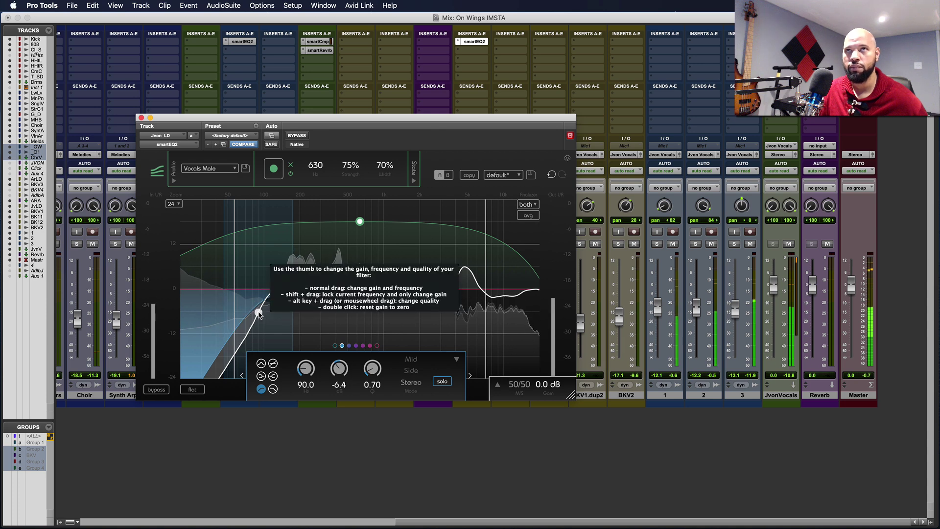
drag(259, 317, 260, 316)
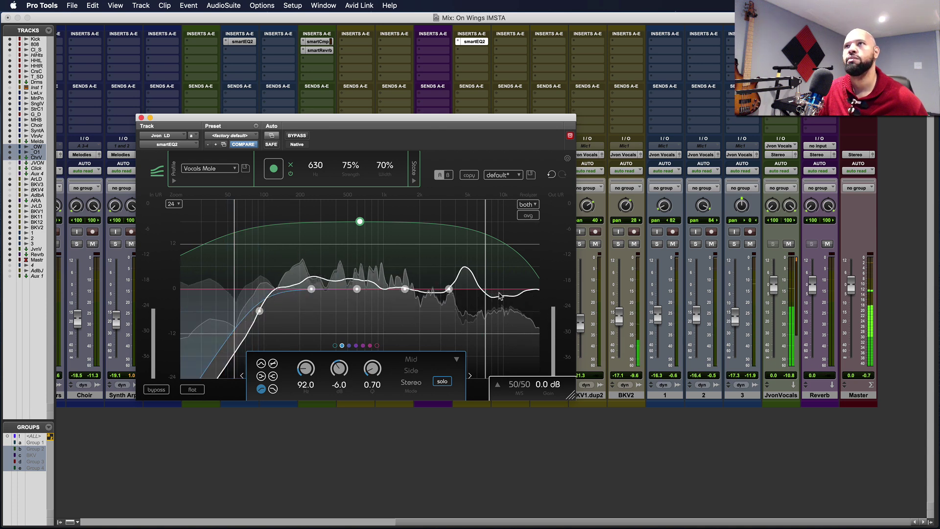
- Change the highest EQ band to a bell boosting about 4.2 dB at about 6404 Hz
drag(449, 289, 472, 280)
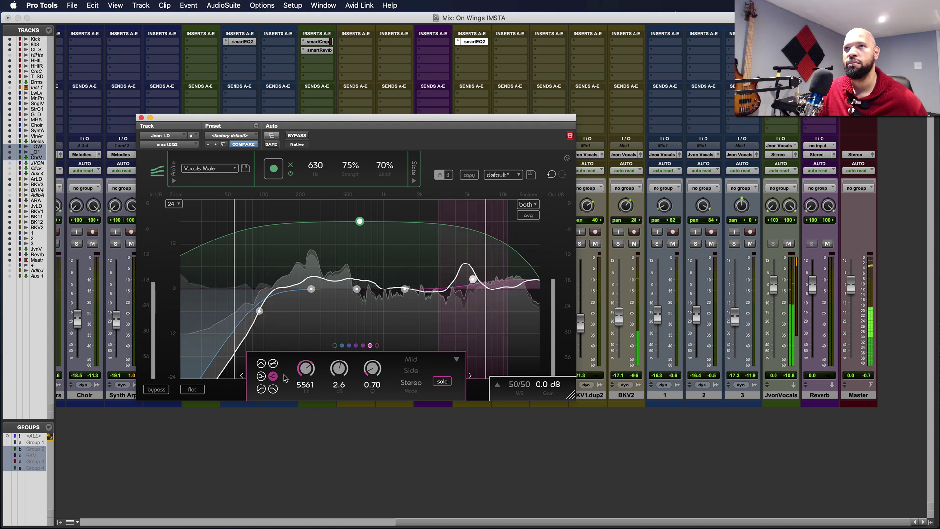
click(261, 363)
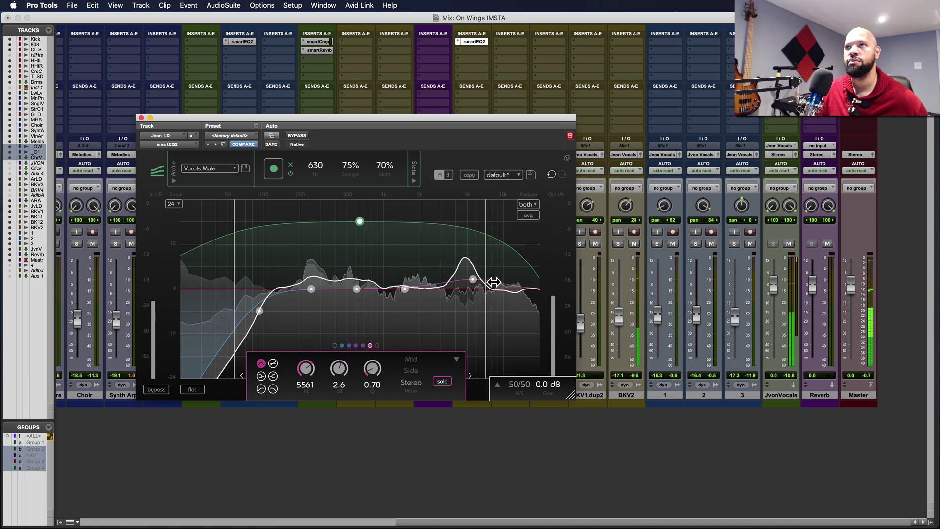
drag(472, 279, 485, 276)
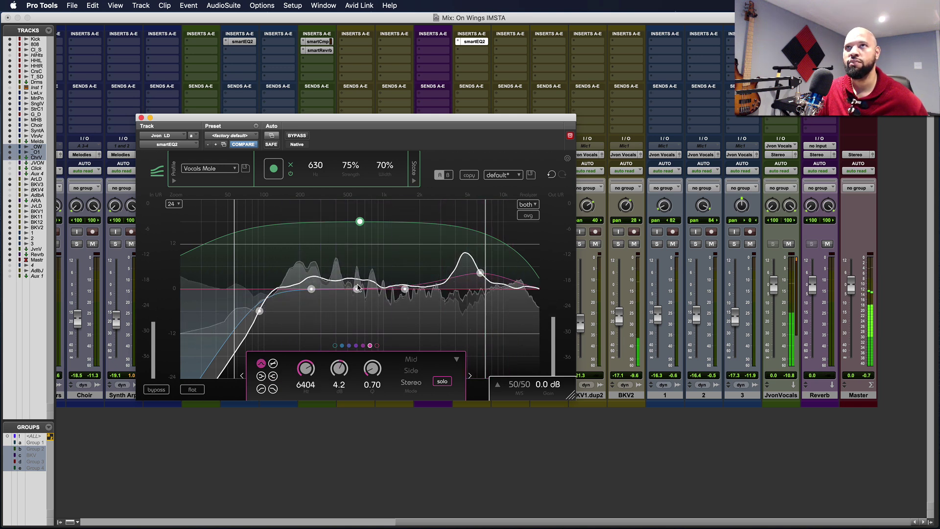
- Cut about 2.2 dB at about 592 Hz and 1.7 dB at about 252 Hz, then close smart:EQ 2
drag(357, 290, 357, 300)
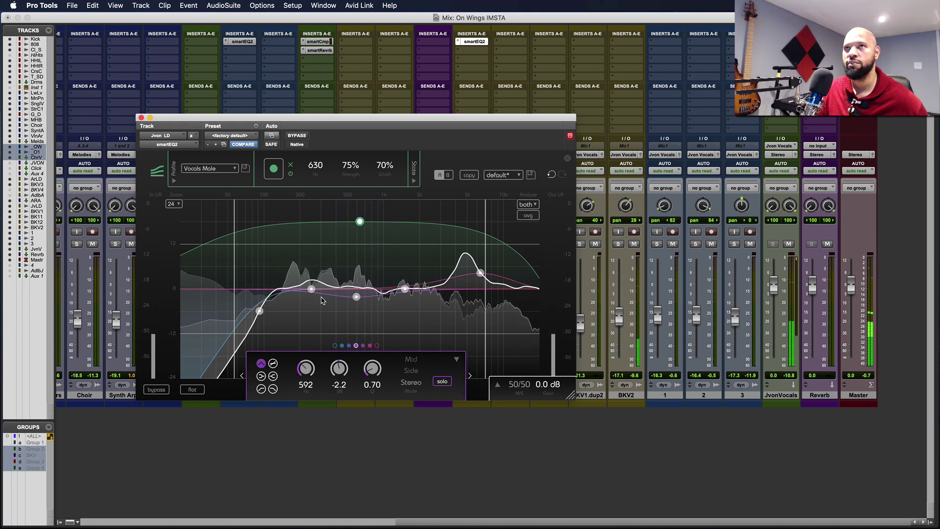
click(311, 289)
drag(313, 292, 313, 297)
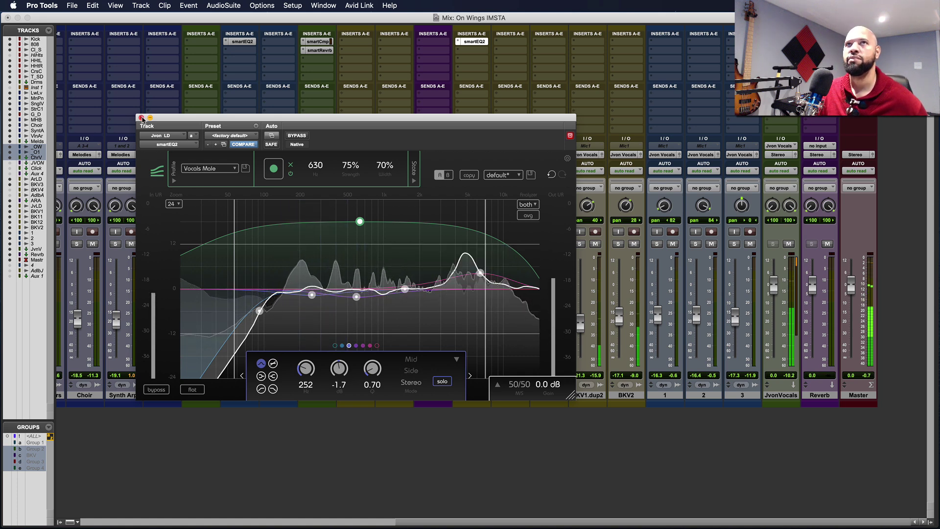
click(142, 117)
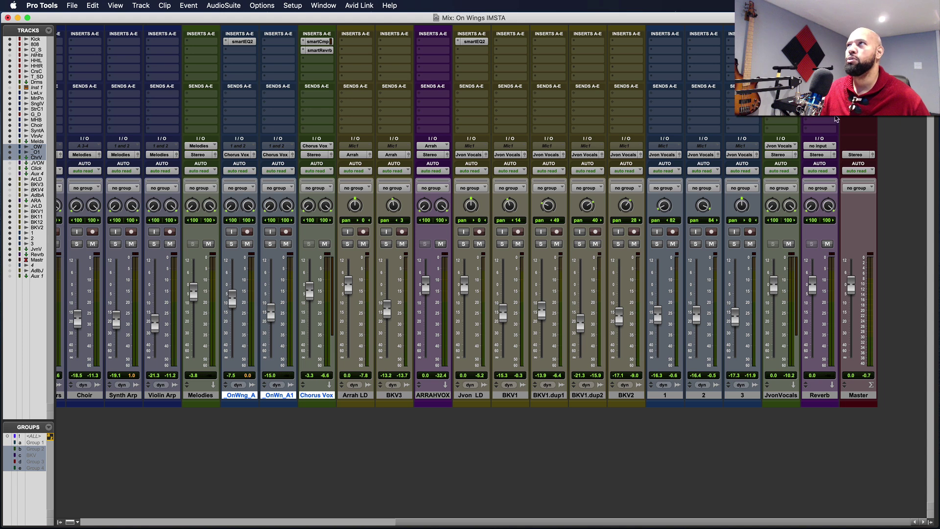
- Briefly view smart:reverb on the Reverb track, then add a send from JvonVocals to the Reverb bus
click(820, 42)
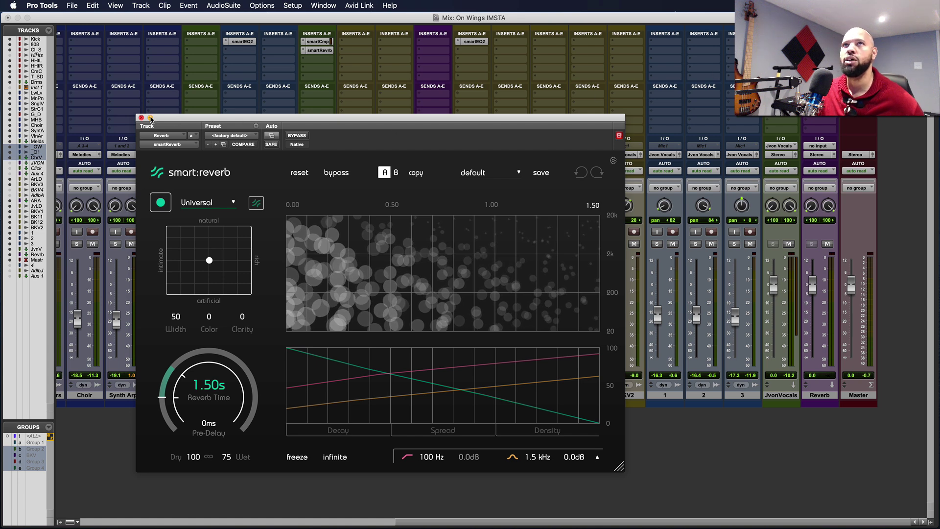
click(141, 118)
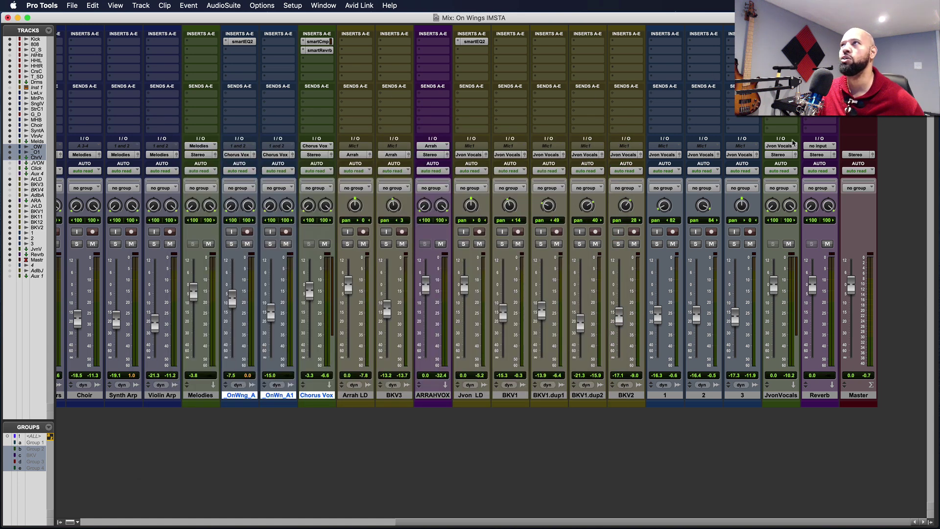
click(781, 93)
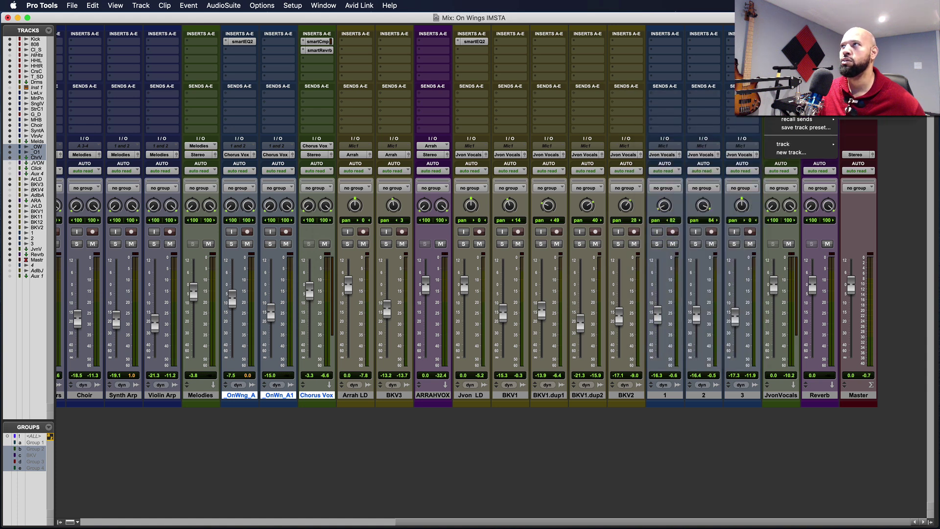
mouse_move(864, 103)
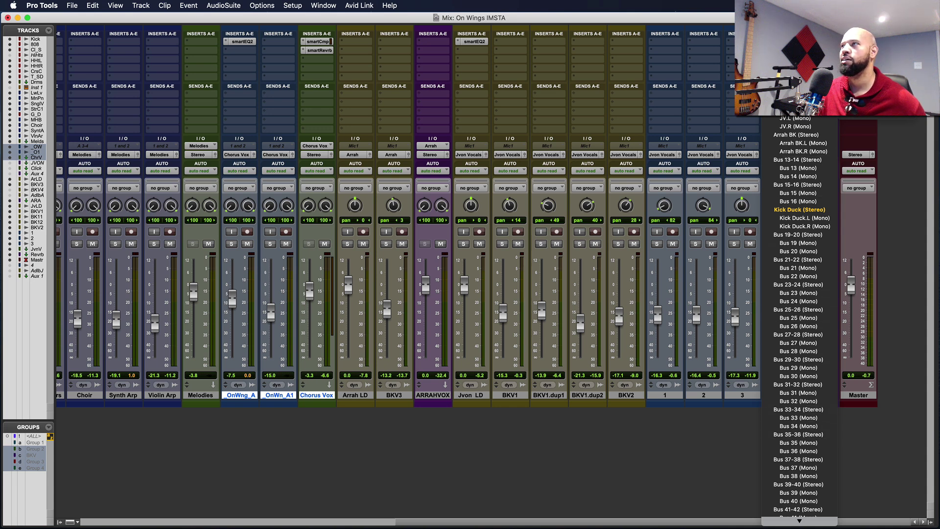
click(799, 93)
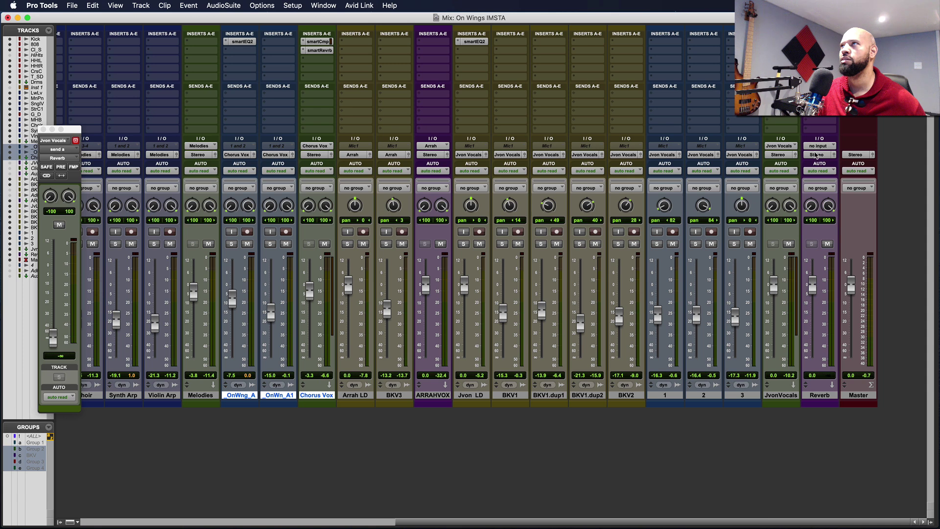
- Set the Reverb track's input to the Reverb bus and raise the JvonVocals send to about -17.4 dB
click(813, 152)
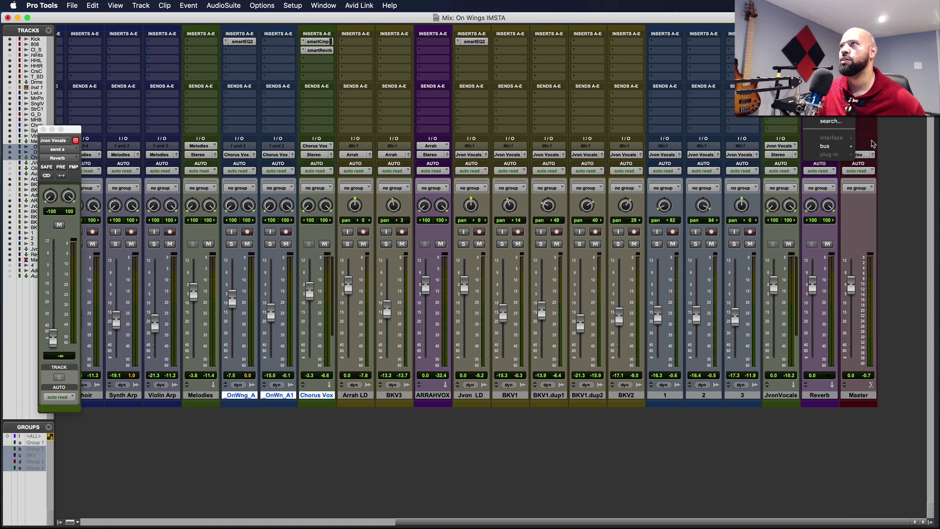
mouse_move(850, 146)
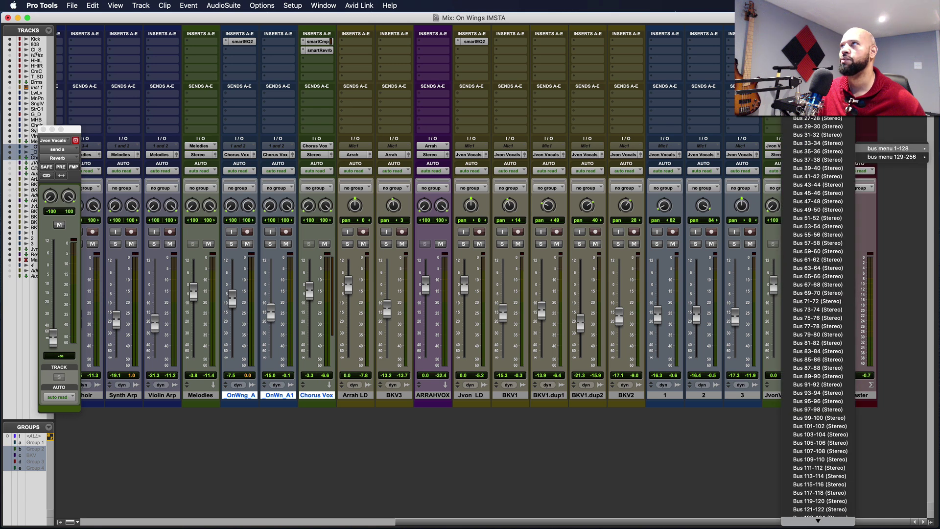
click(817, 98)
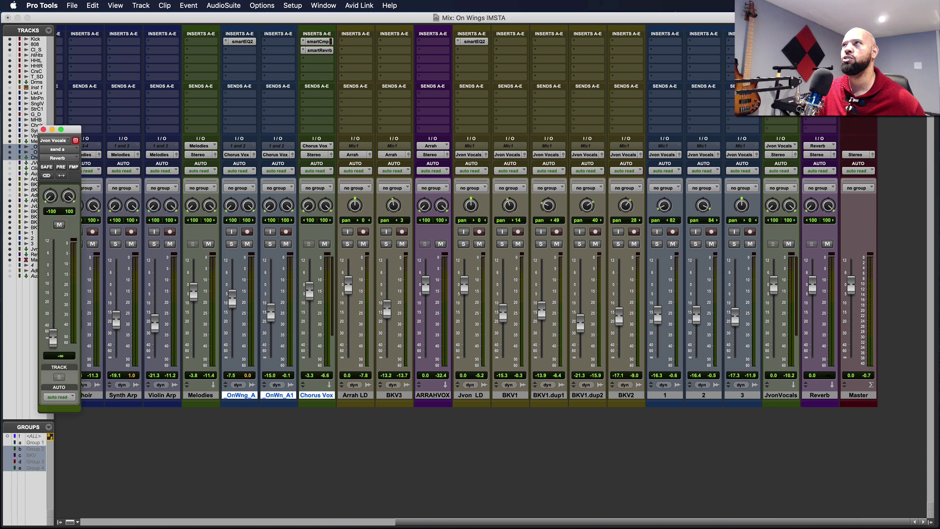
drag(53, 337, 55, 299)
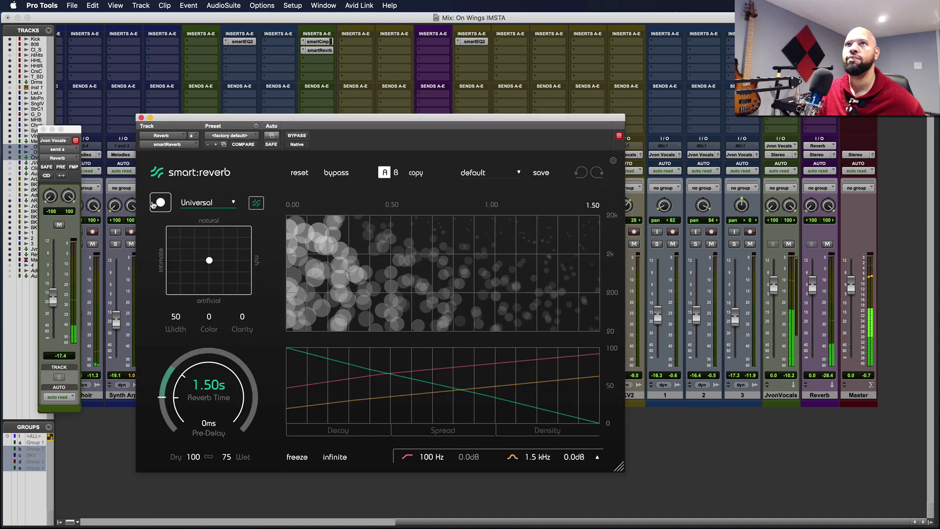
- Let smart:reverb learn the playing vocals with the Vocals profile, and raise the JvonVocals send to about -11.3 dB
click(198, 203)
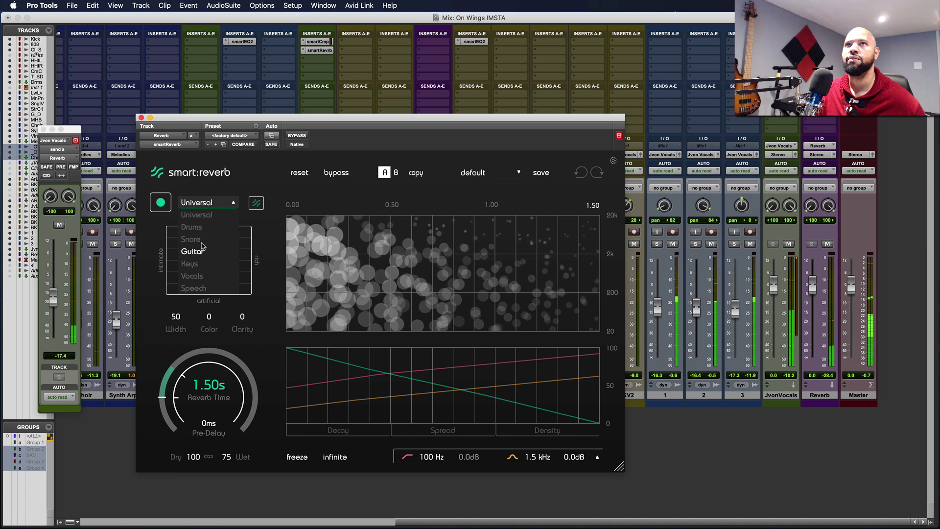
click(194, 275)
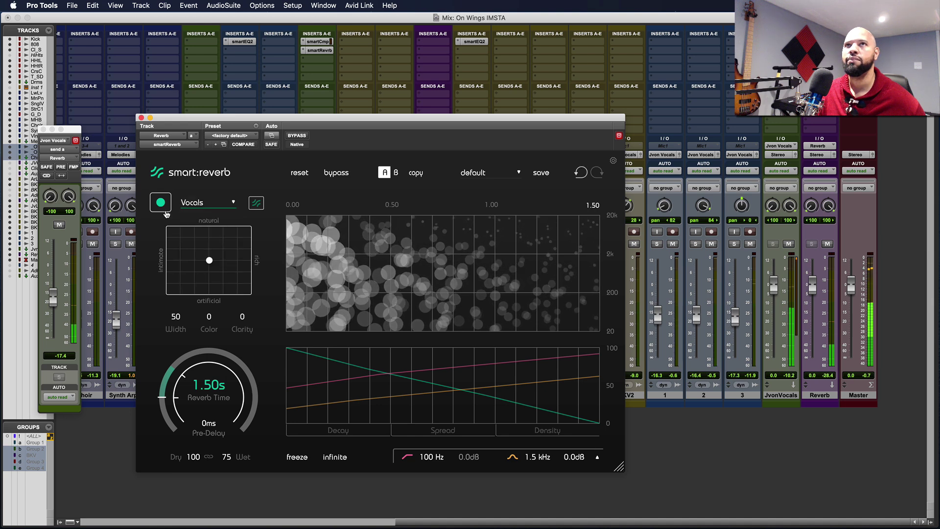
drag(53, 297, 56, 293)
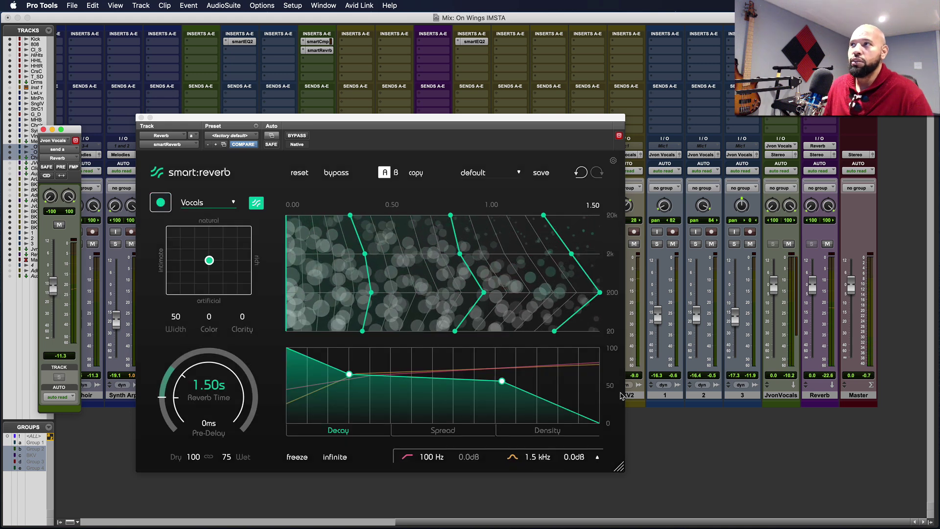
- Set the smart:reverb mix to 0 dry and 100 wet
click(191, 461)
drag(191, 461, 214, 527)
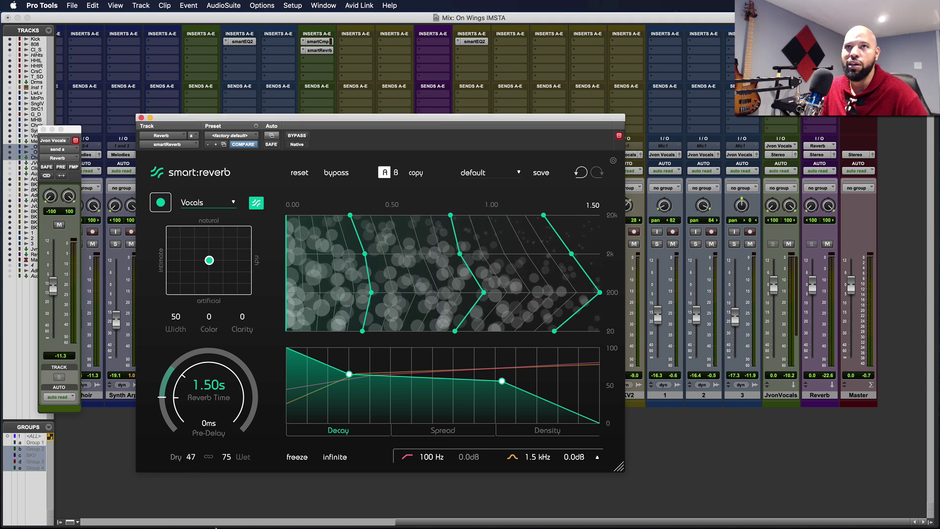
double_click(193, 459)
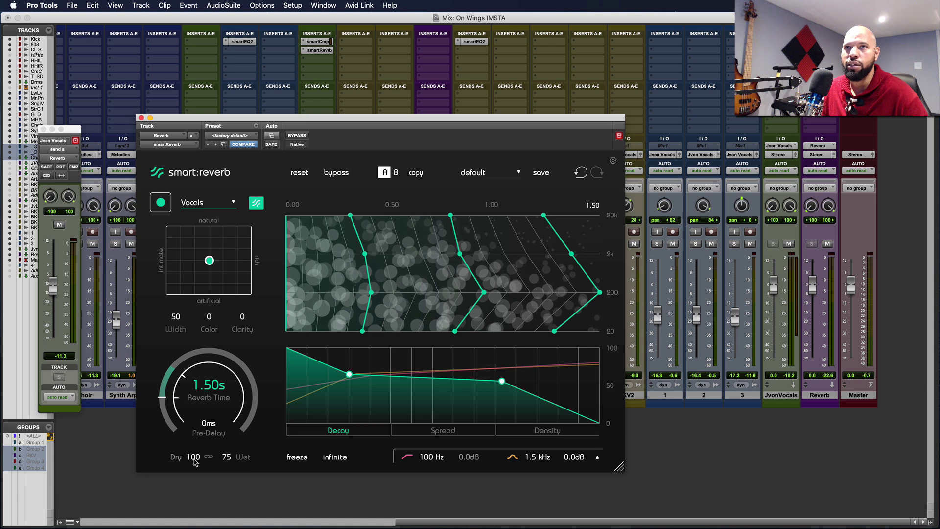
drag(196, 462, 231, 421)
drag(190, 459, 196, 501)
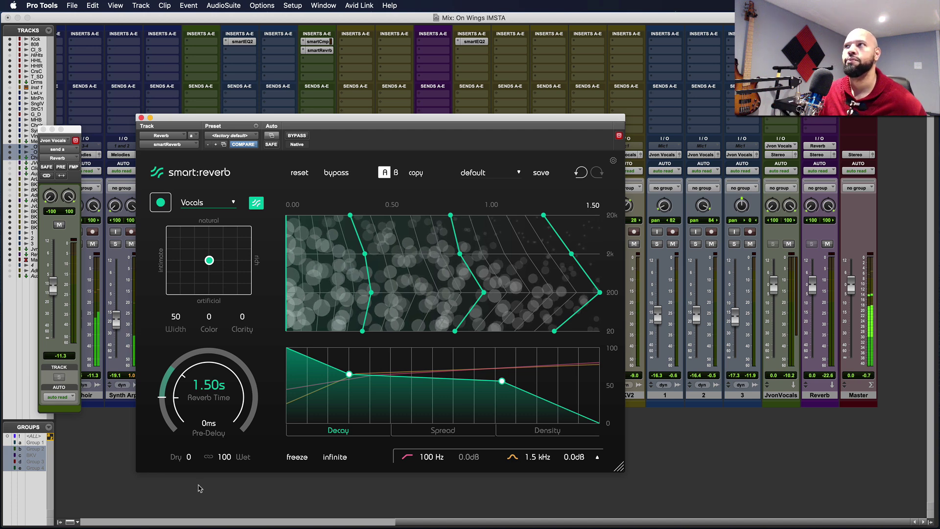
- Solo Jvon LD, BKV1, BKV1.dup1, BKV1.dup2 and BKV2, moving the smart:reverb window clear of the channels and back
drag(449, 119, 247, 128)
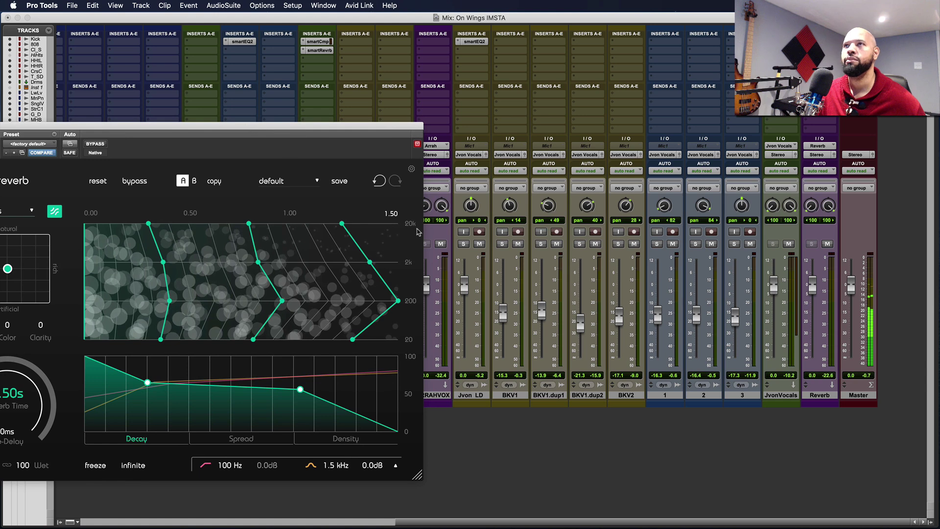
click(463, 244)
click(502, 243)
click(541, 244)
click(580, 244)
click(618, 243)
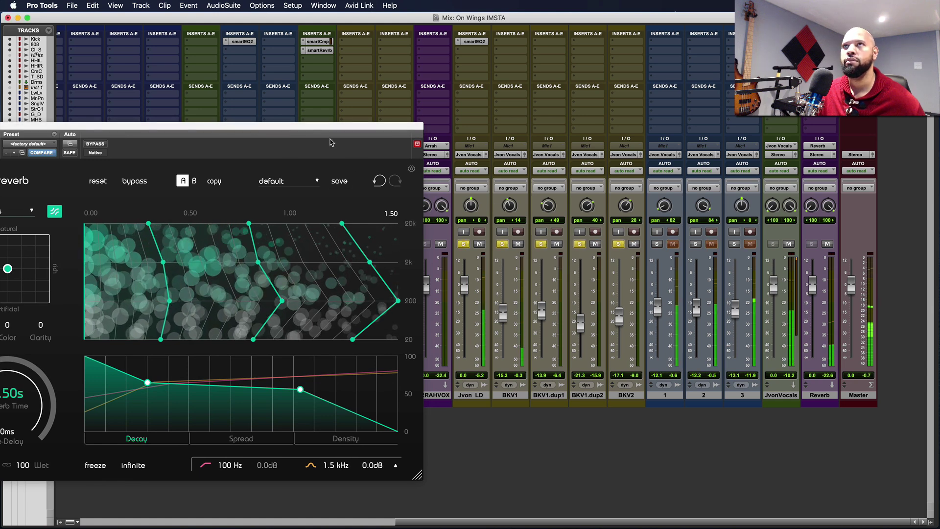
drag(323, 129, 632, 149)
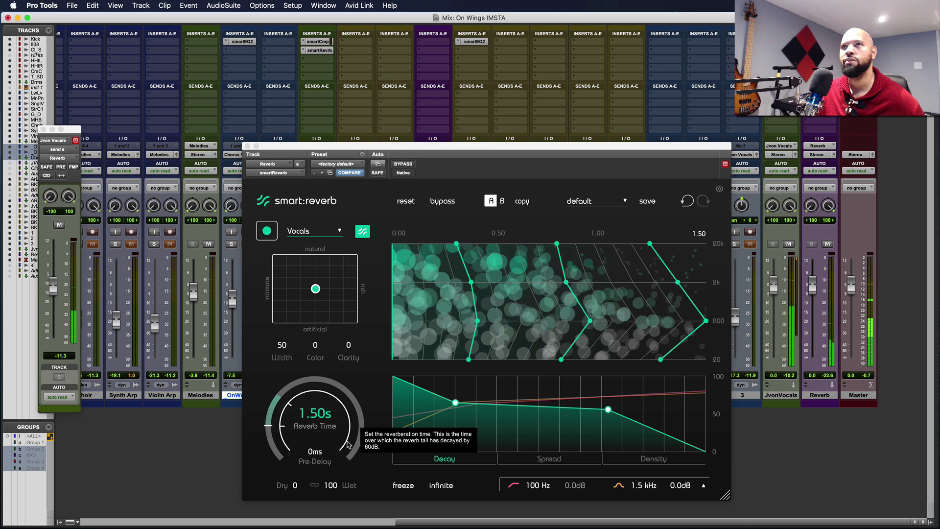
- Set the reverb pre-delay to 39 ms and, after trying a more artificial sound, shift its character toward rich
drag(317, 289, 316, 306)
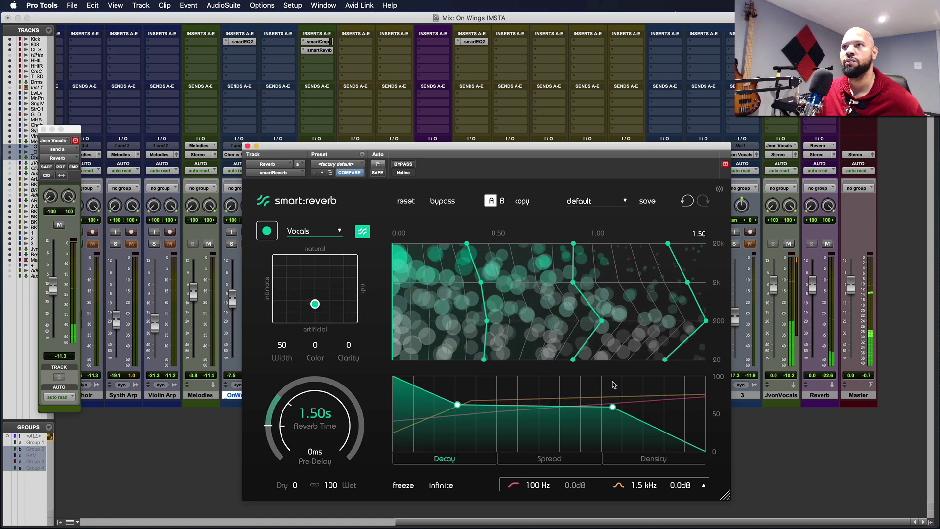
drag(314, 452, 326, 420)
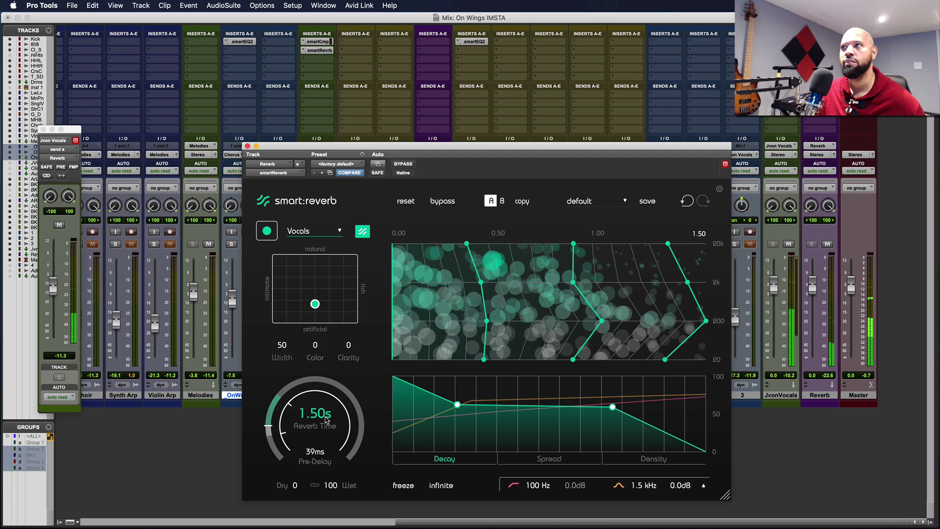
drag(315, 305, 339, 289)
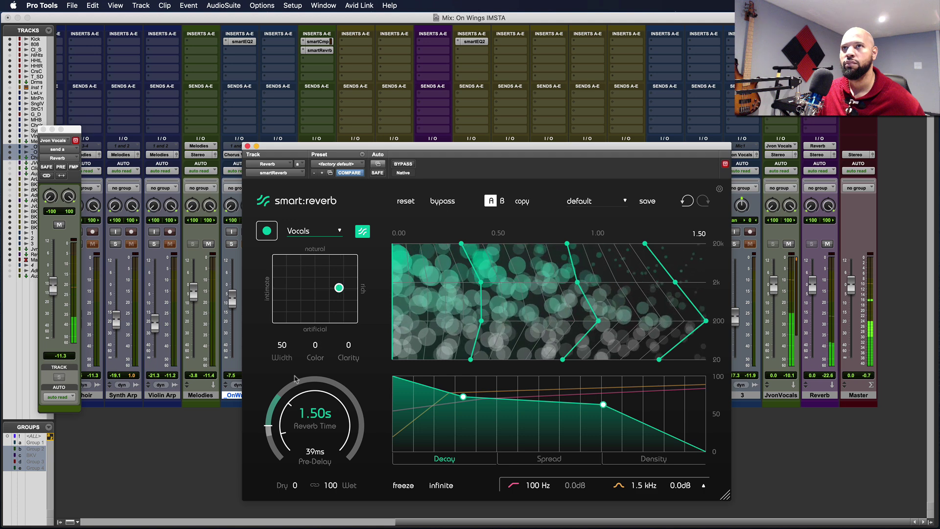
- Set the reverb time to 2.29 s and lower the decay curve's second point to about 30
drag(291, 406, 292, 396)
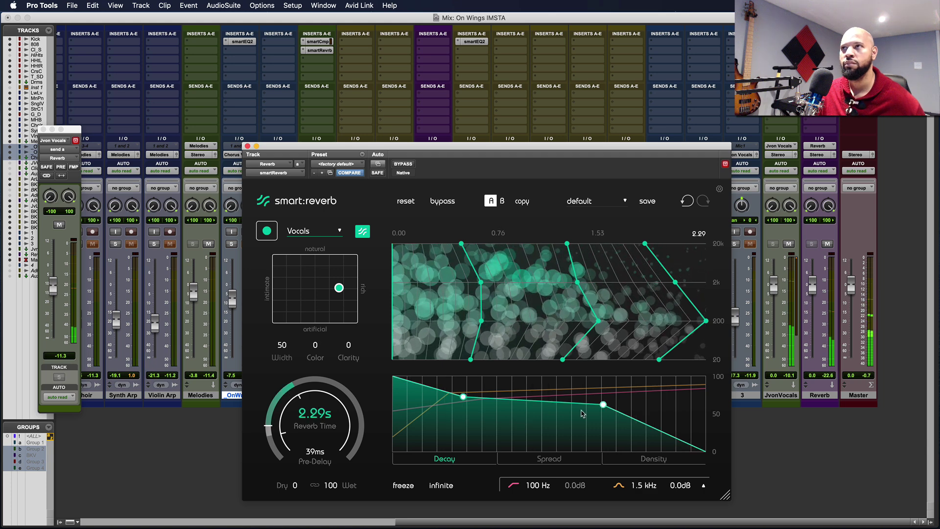
drag(603, 405, 602, 429)
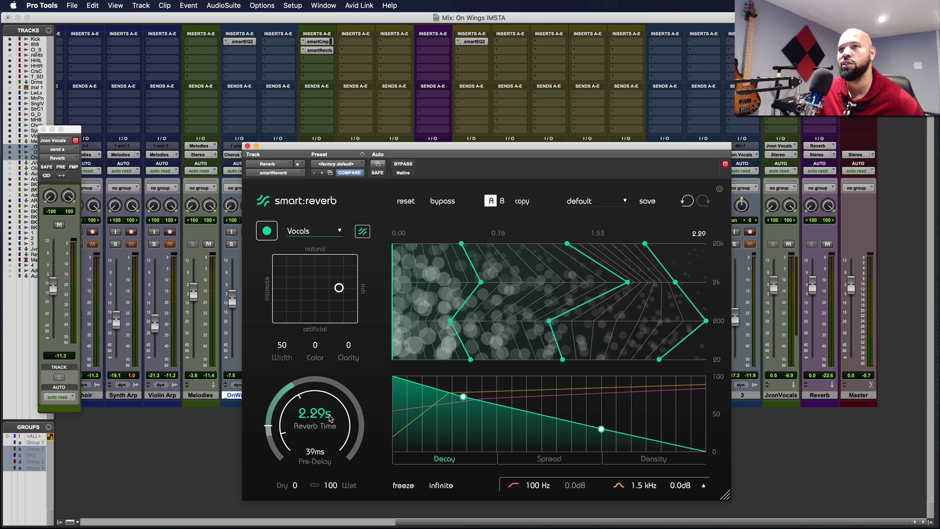
- Try the freeze mode and the infinite mode on the reverb tail, moving the smart:reverb window clear of the channels
click(409, 486)
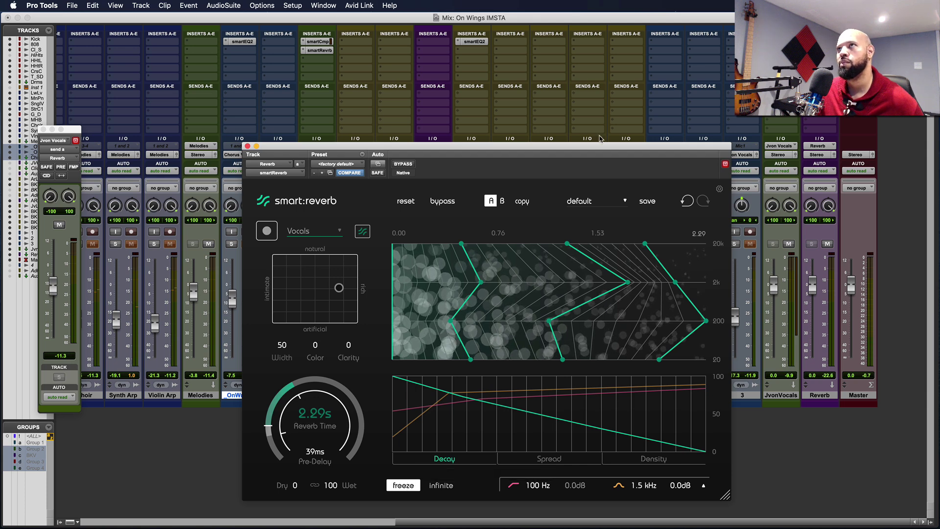
drag(596, 151, 501, 146)
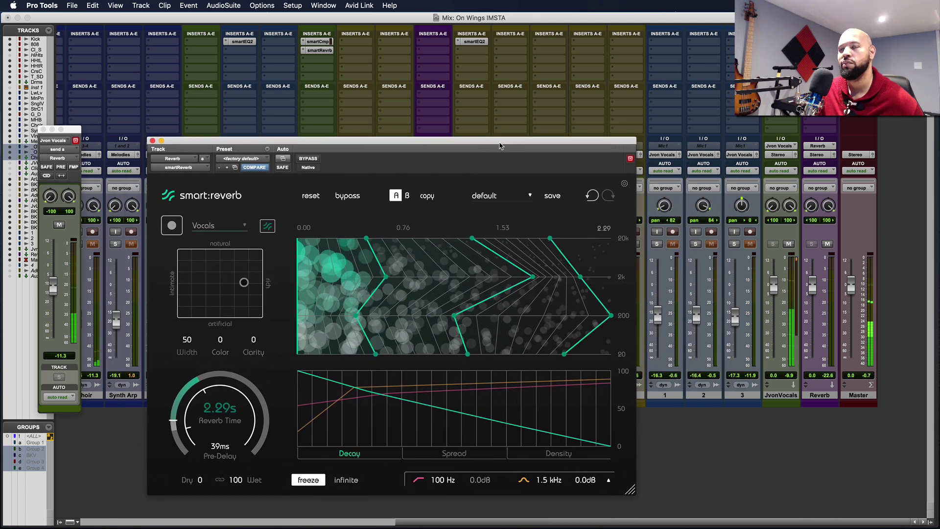
click(317, 482)
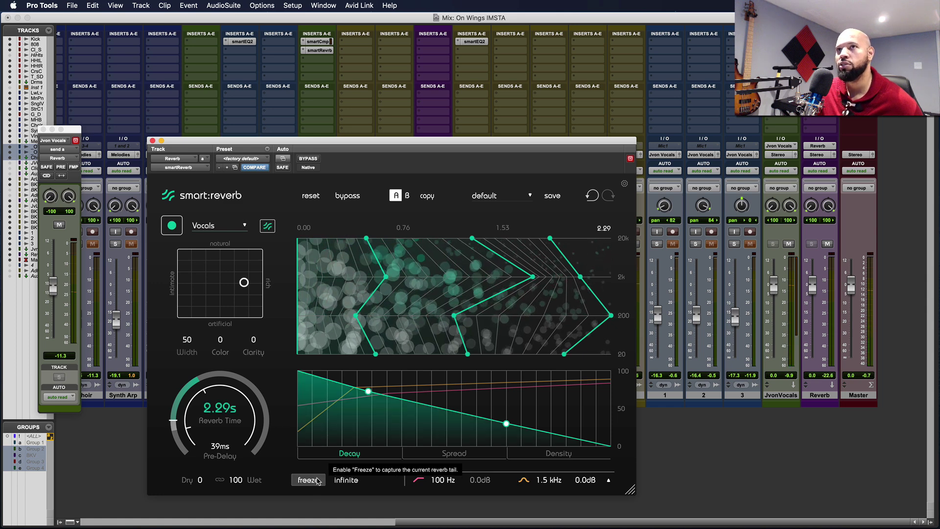
click(349, 484)
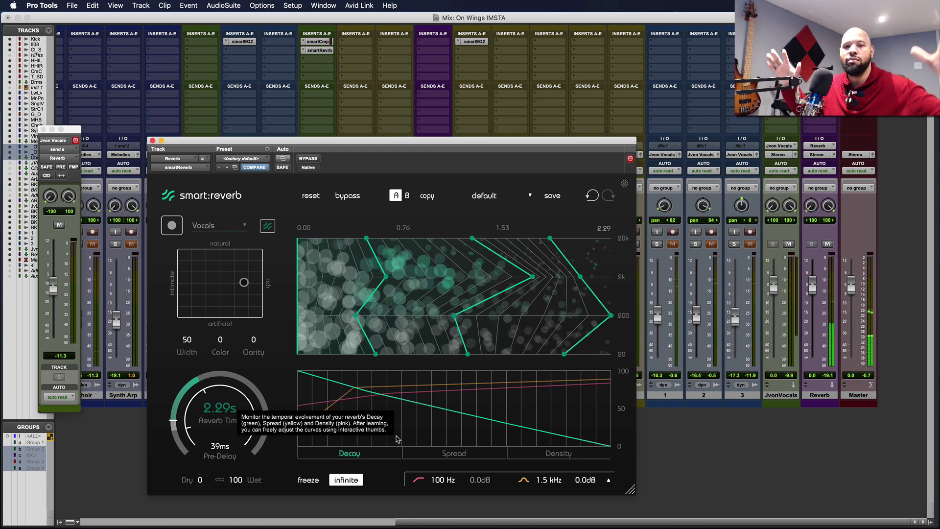
click(349, 480)
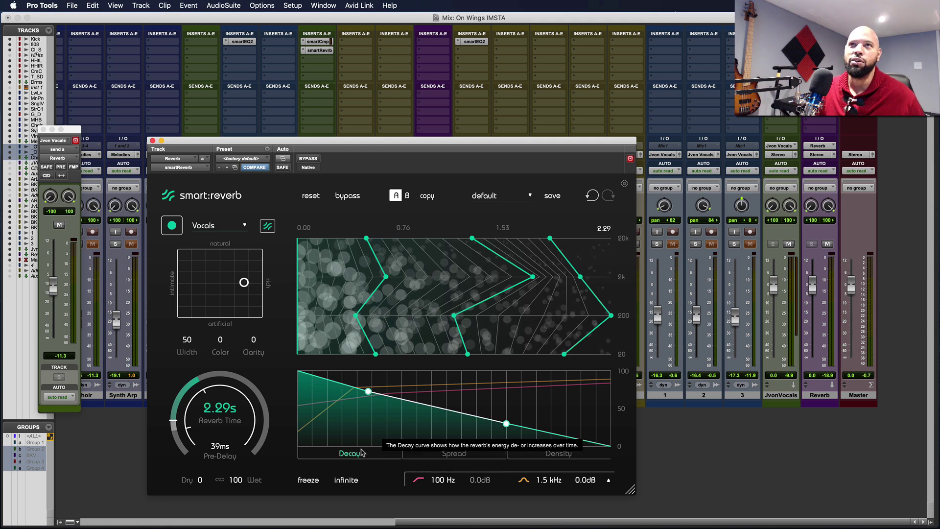
- Shift the reverb character toward artificial at 78 and 27, and clear the vocal solos so the whole mix plays
mouse_move(242, 283)
drag(242, 283, 243, 302)
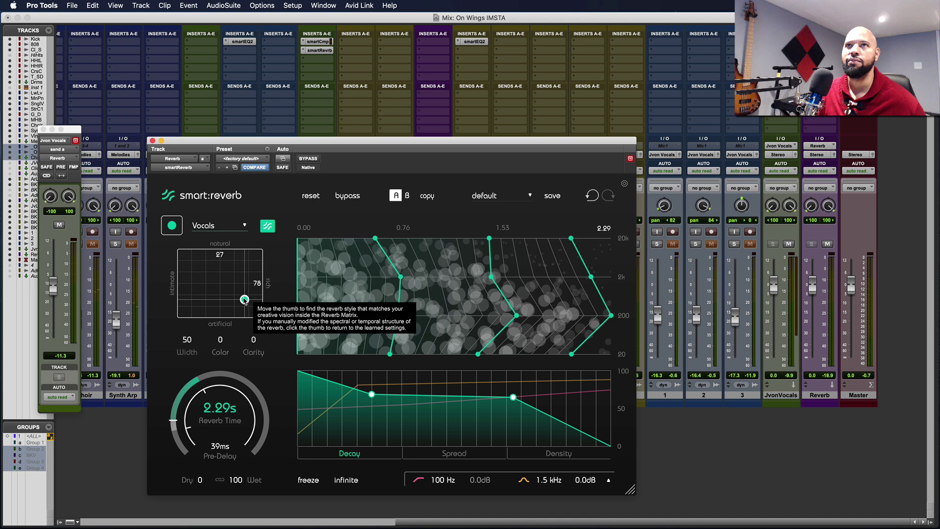
drag(492, 146, 608, 176)
drag(690, 141, 727, 134)
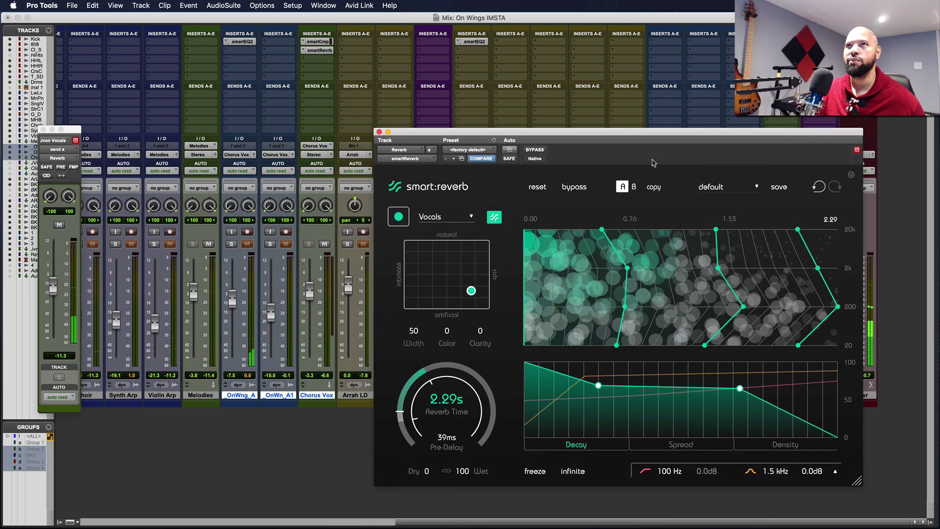
click(232, 244)
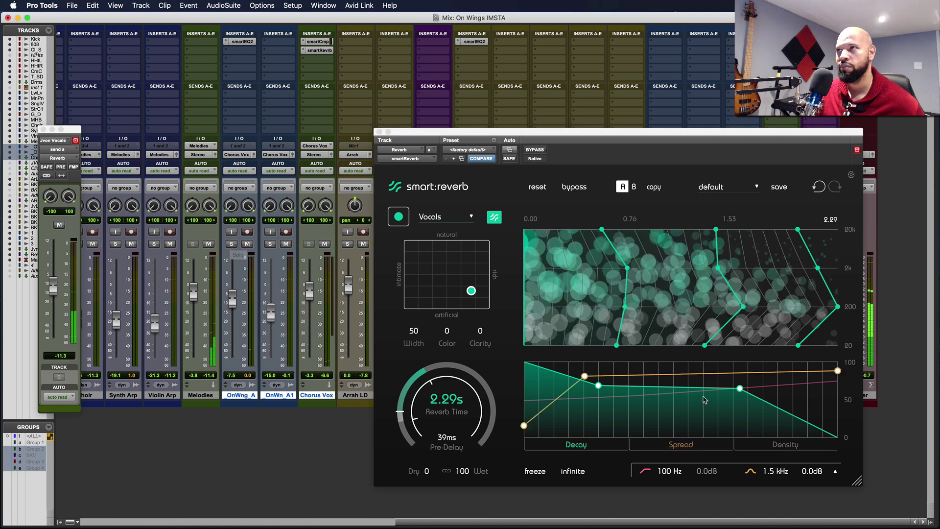
- Lower the decay curve's second point slightly, set the pre-delay to 64 ms and close smart:reverb
drag(740, 388, 737, 395)
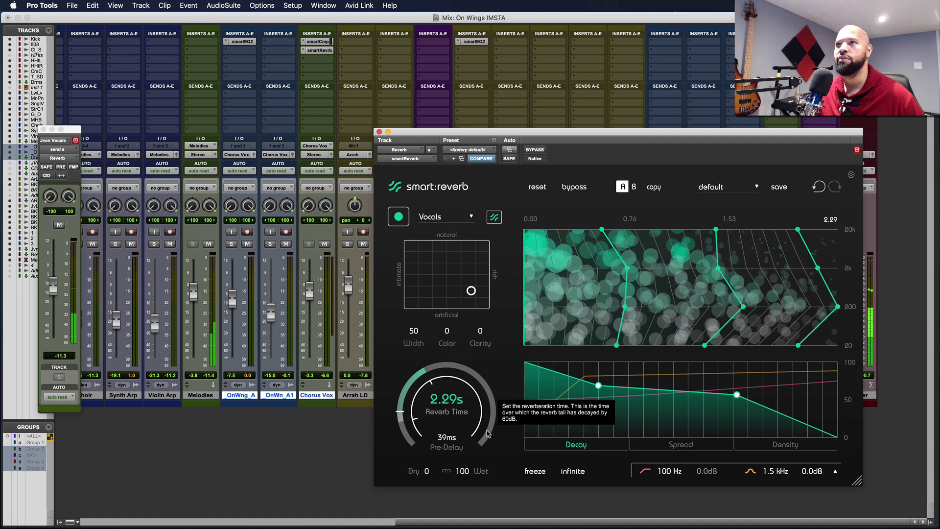
scroll(447, 432, up, 5)
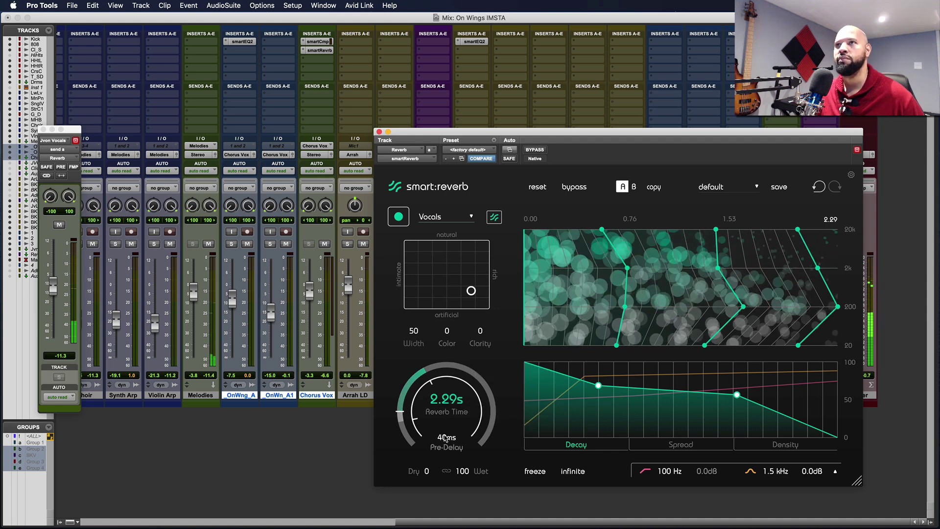
scroll(446, 434, up, 6)
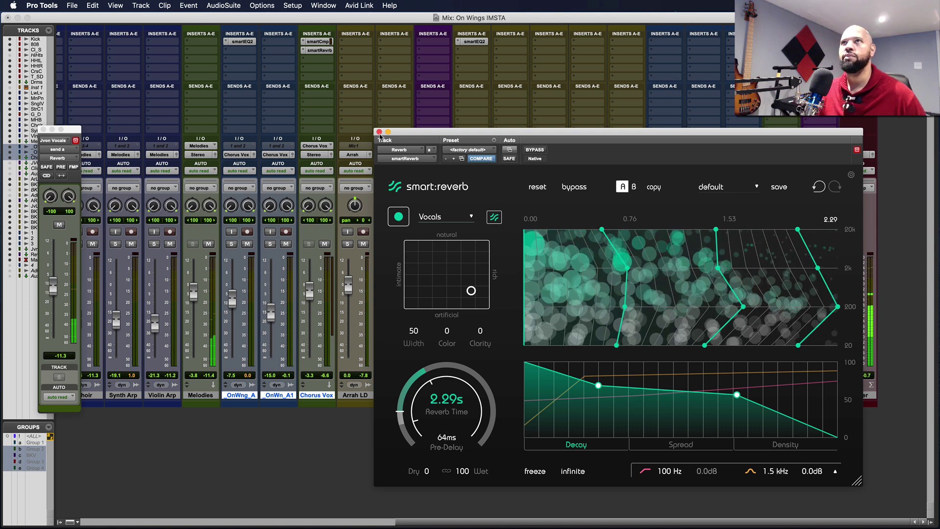
click(379, 131)
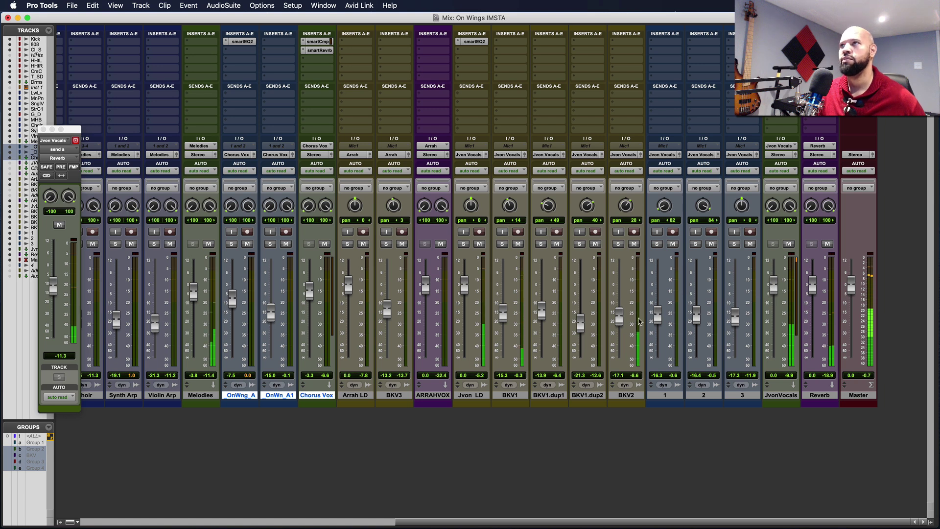
- Raise BKV2 to -15.0 dB and BKV1.dup2 to -19.8 dB, and place the edit cursor just before the Verse 2 clips on Jvon LD
drag(618, 317, 581, 322)
key(super+equal)
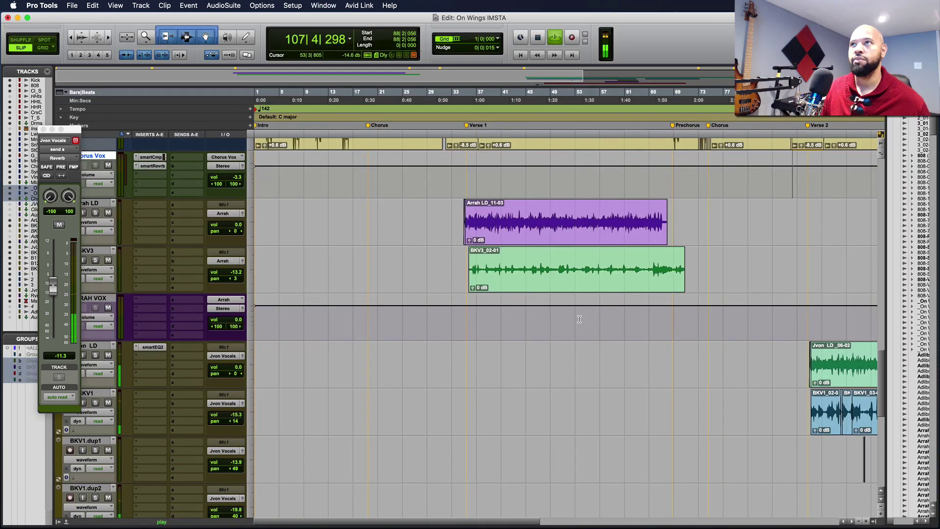
scroll(568, 366, down, 6)
key(super+bracketleft)
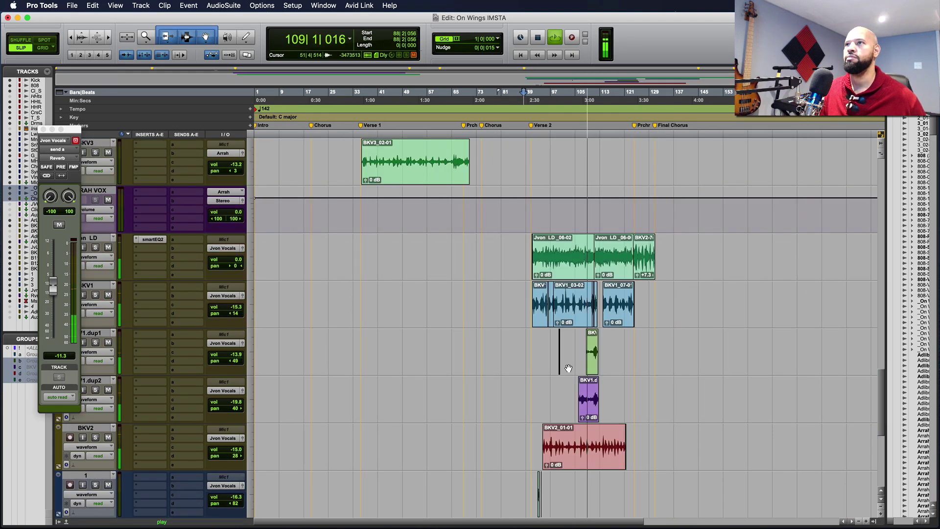
scroll(569, 368, down, 2)
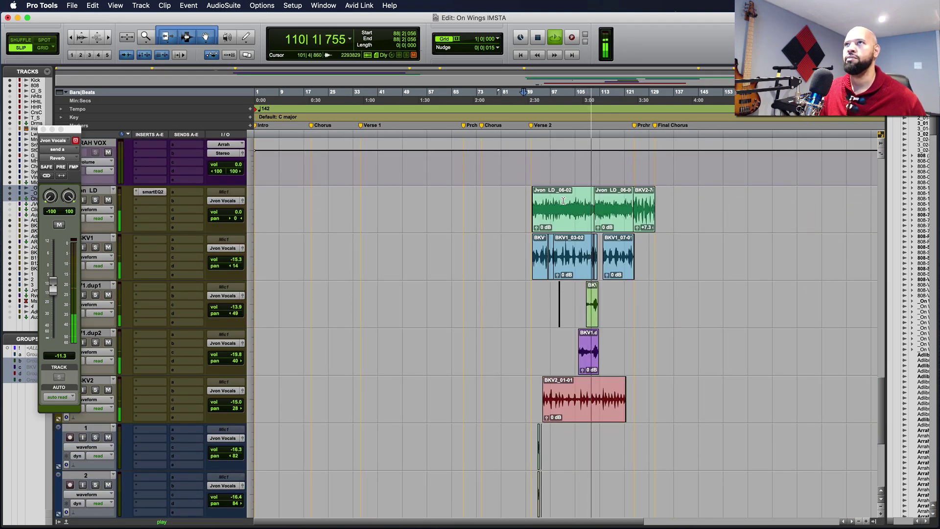
click(528, 201)
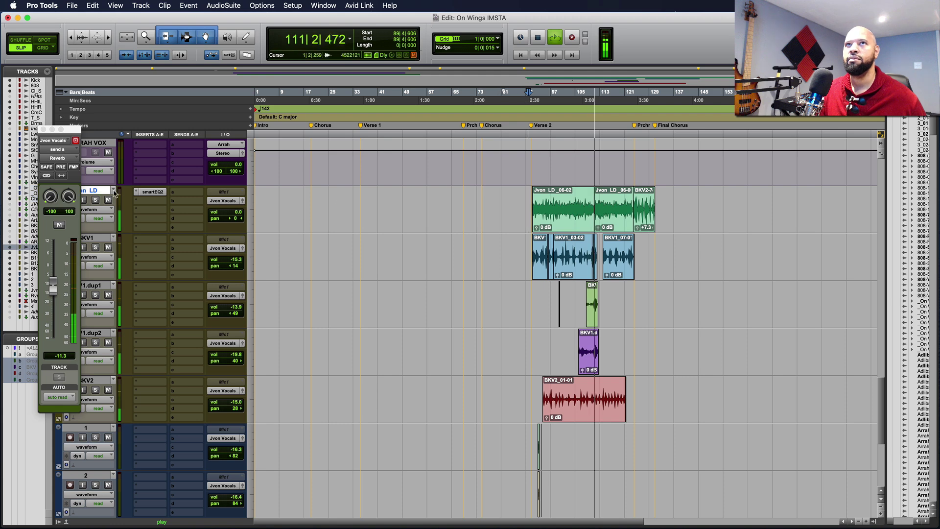
- Review the smart:EQ 2 curve on Jvon LD during playback, then stop playback and return to the mixer
click(147, 191)
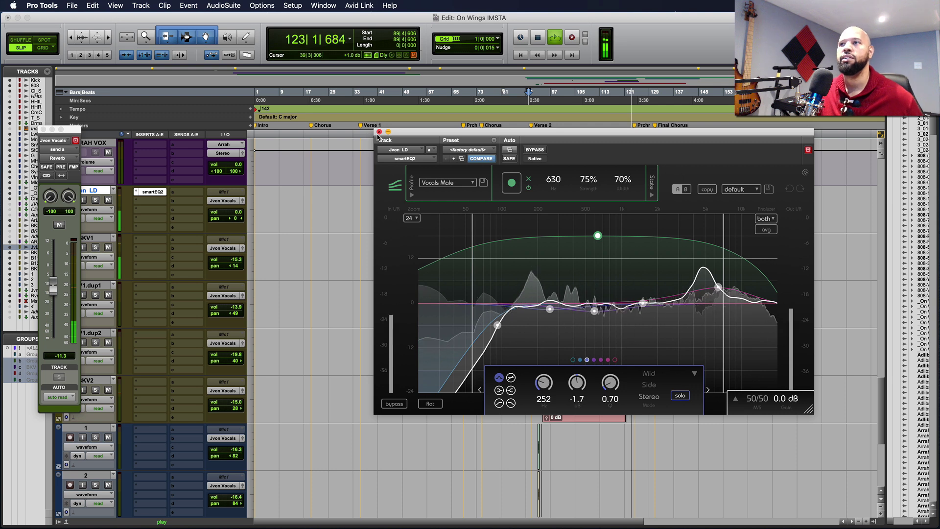
key(space)
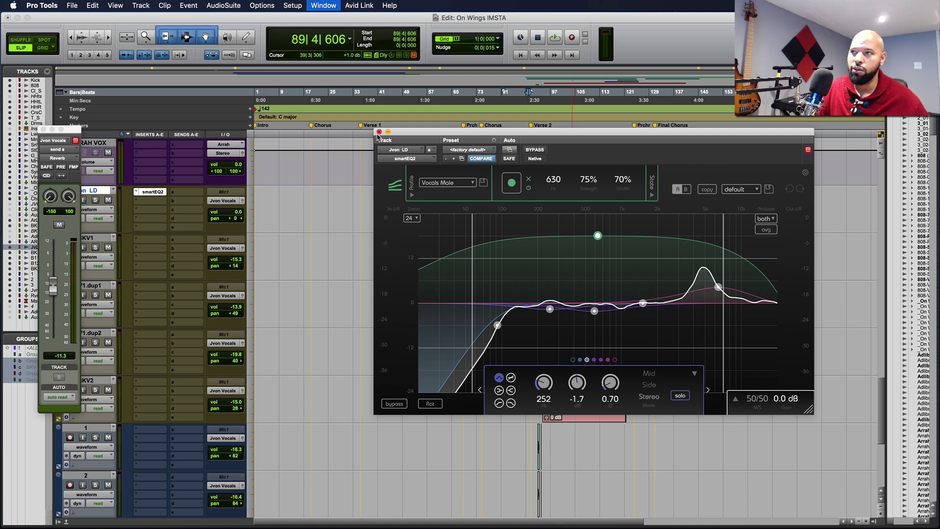
key(super+equal)
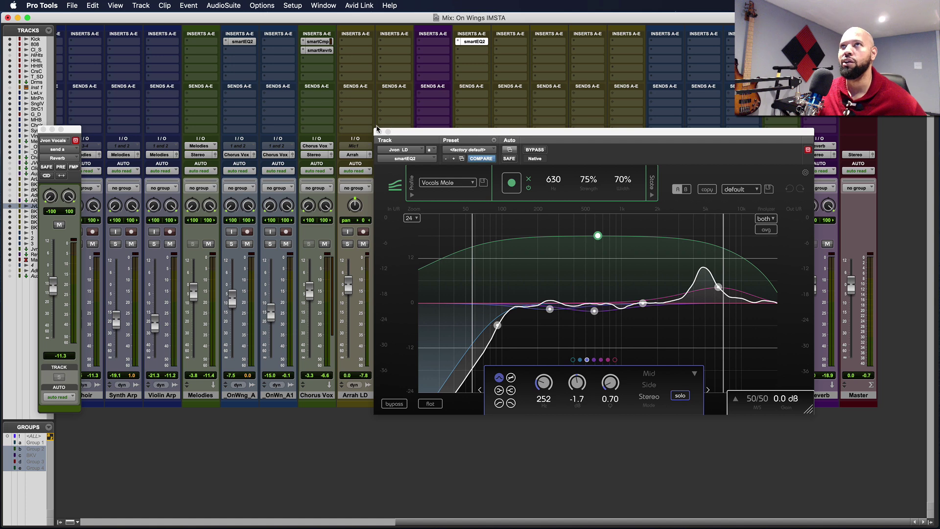
click(378, 131)
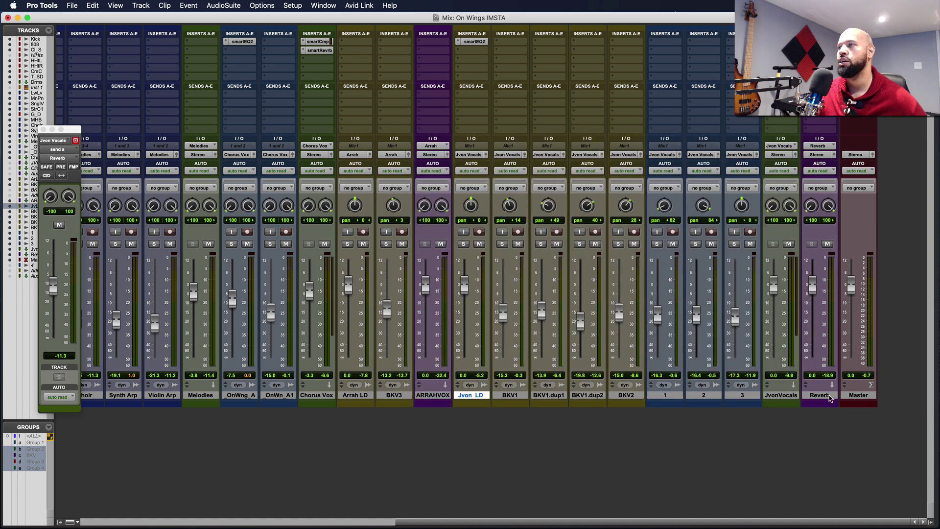
click(829, 395)
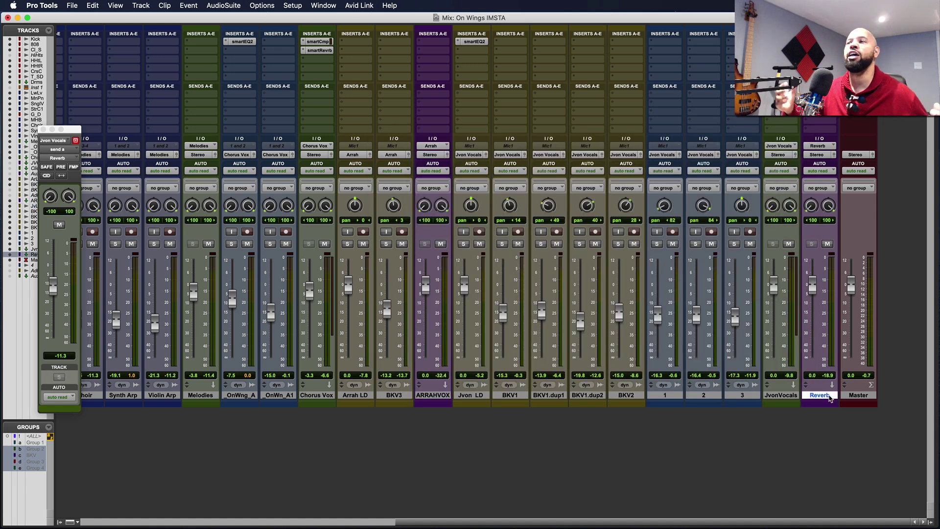
key(shift+super+n)
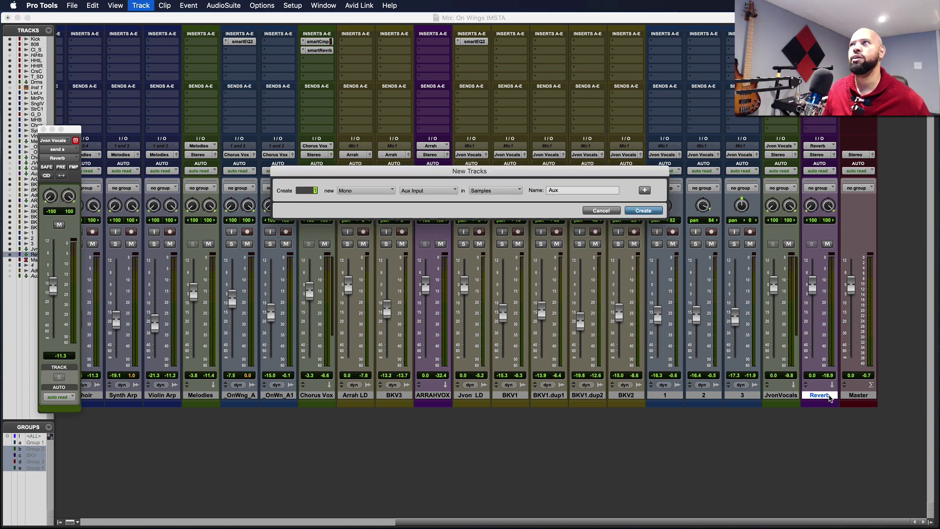
key(Tab)
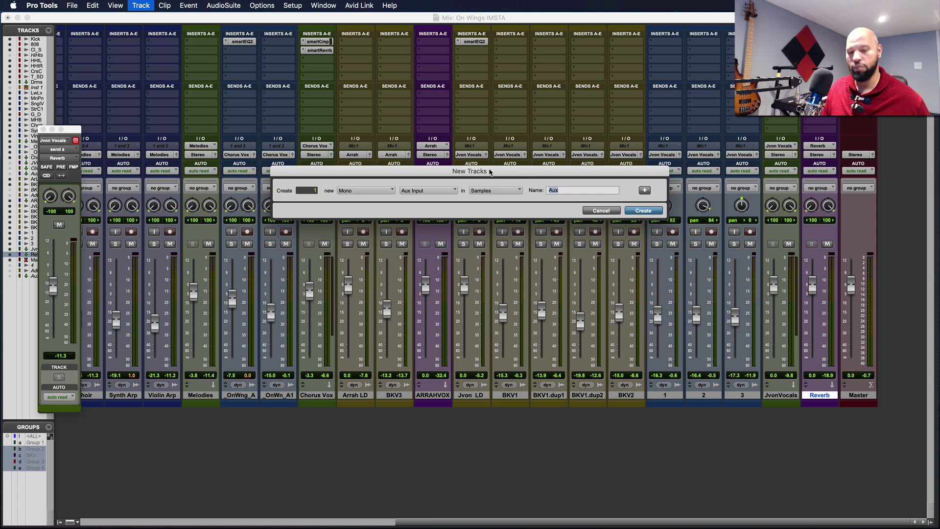
text(Submi)
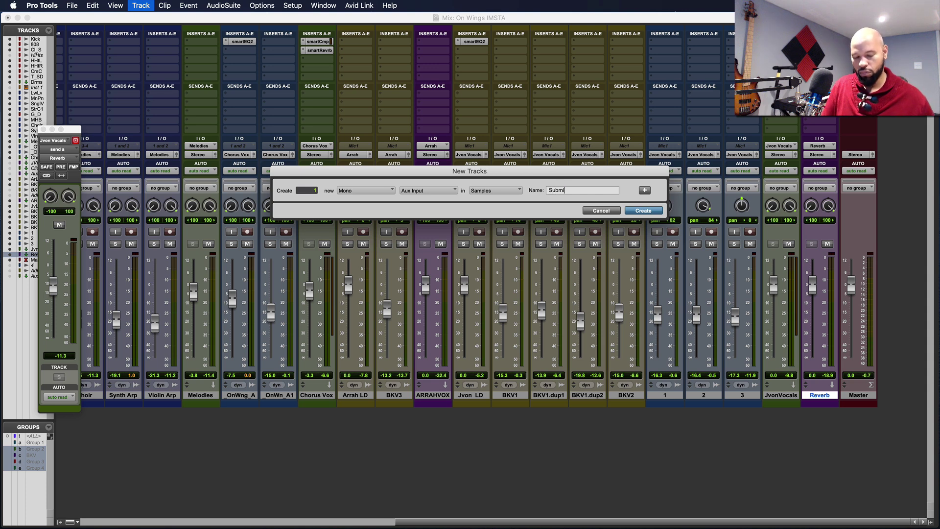
key(Return)
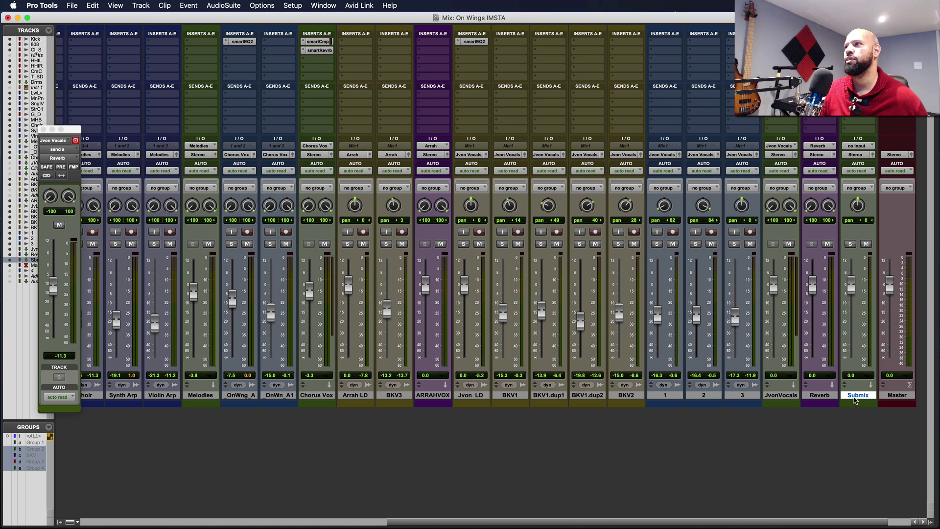
right_click(853, 397)
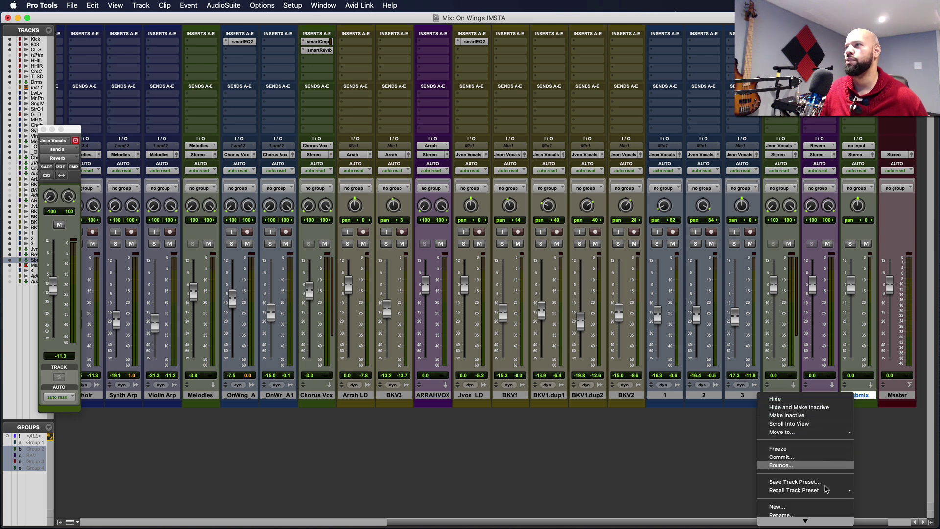
click(817, 520)
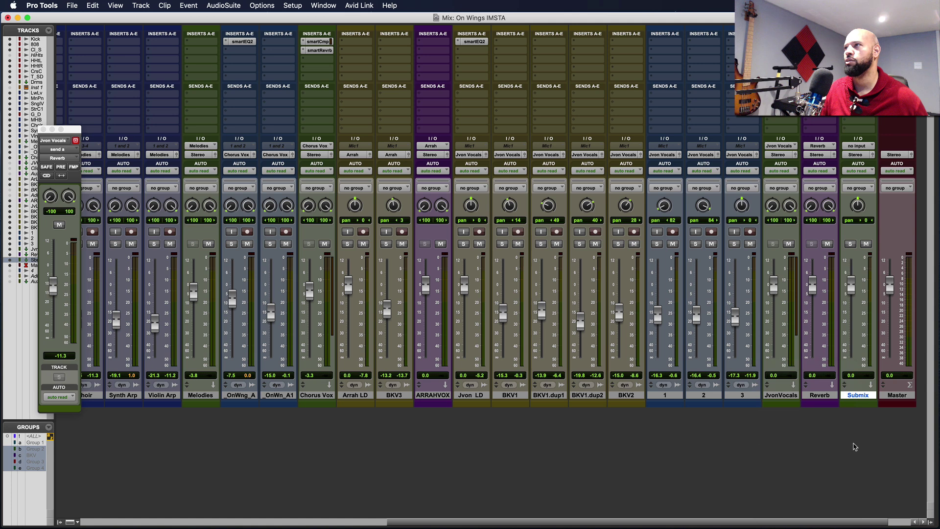
- Create one stereo aux input track named Submix directly after the Reverb track
click(832, 397)
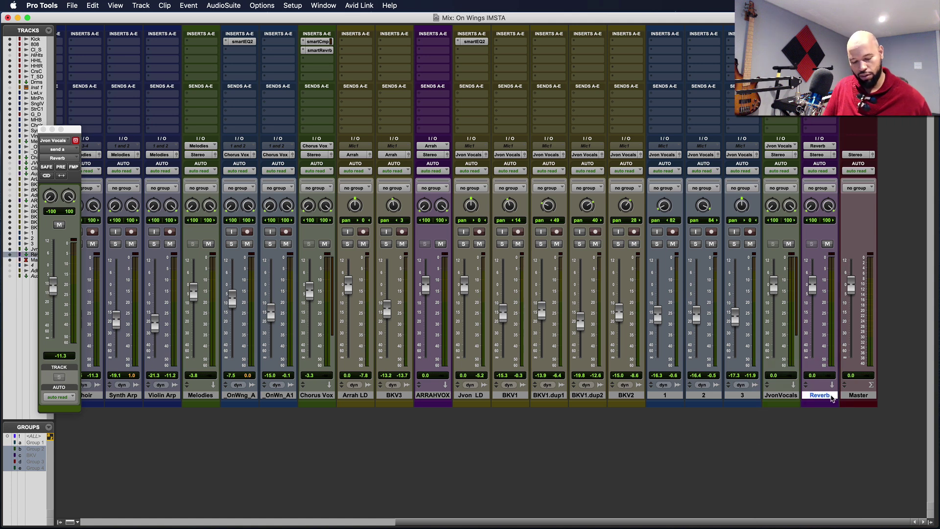
key(super+shift+n)
key(super+Right)
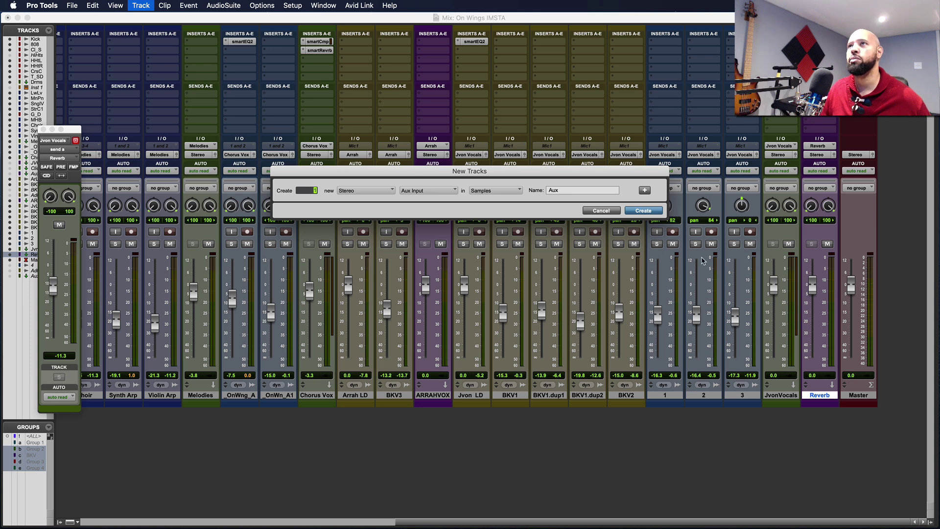
key(Tab)
text(S)
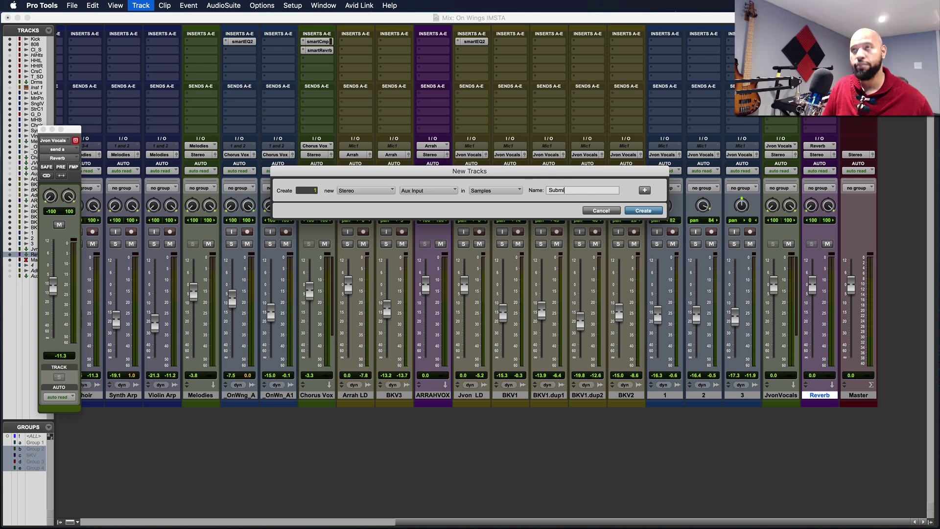
text(ubmix)
key(Return)
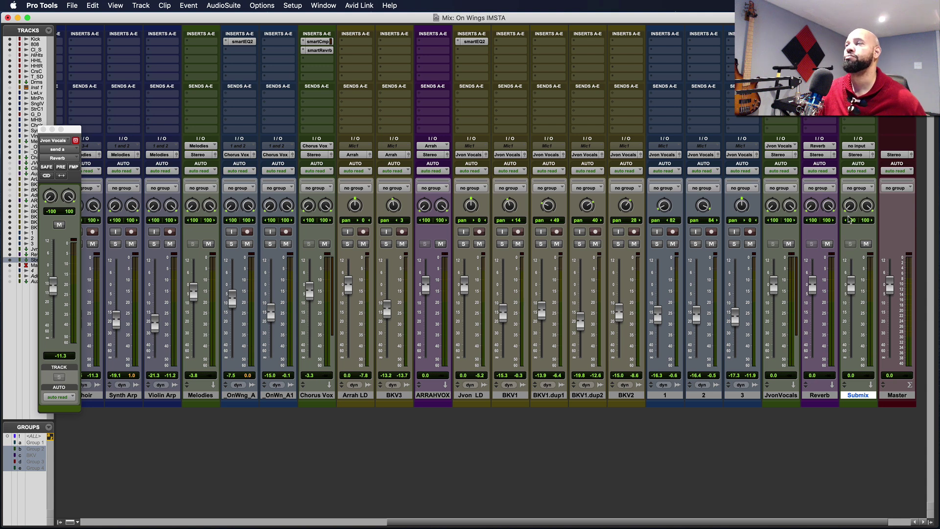
- Route the outputs of the Reverb, JvonVocals, ARRAHVOX, Chorus Vox, Melodies and Drums tracks together to the stereo Submix track
click(819, 396)
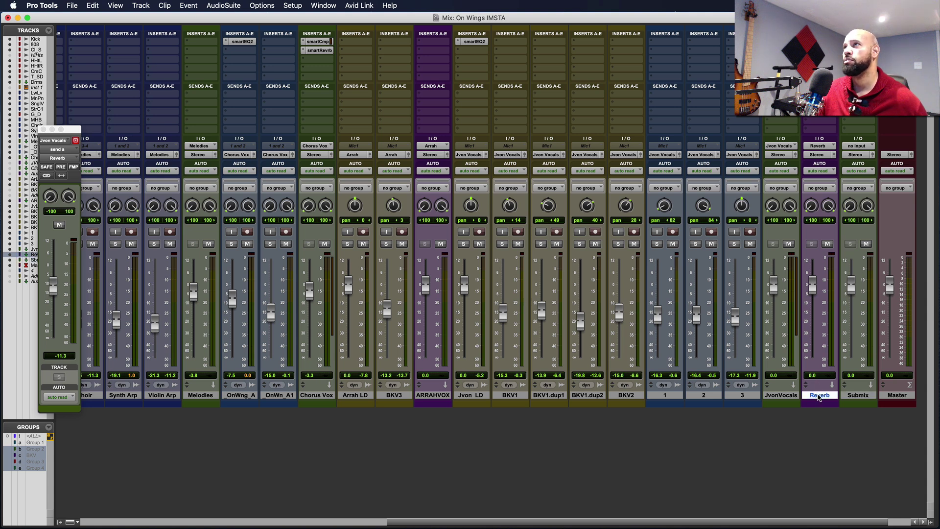
shift+click(792, 396)
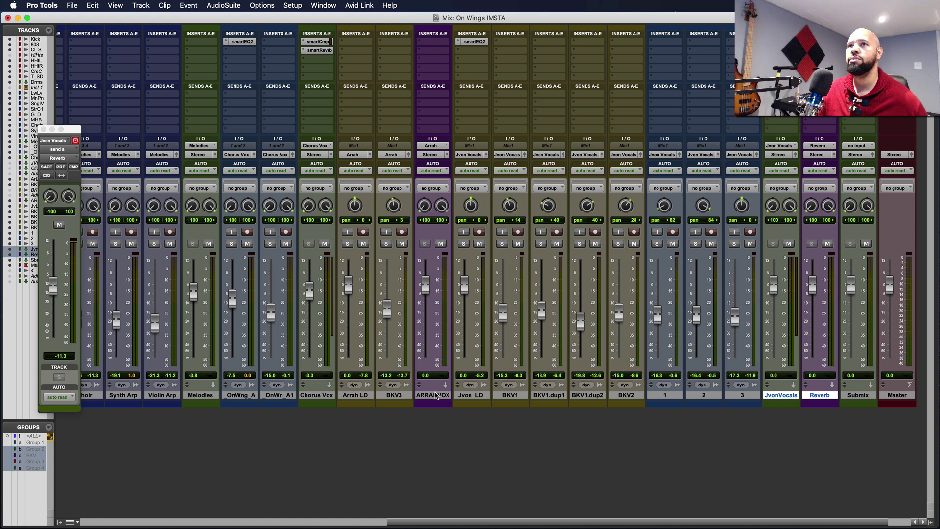
shift+click(434, 397)
shift+click(324, 395)
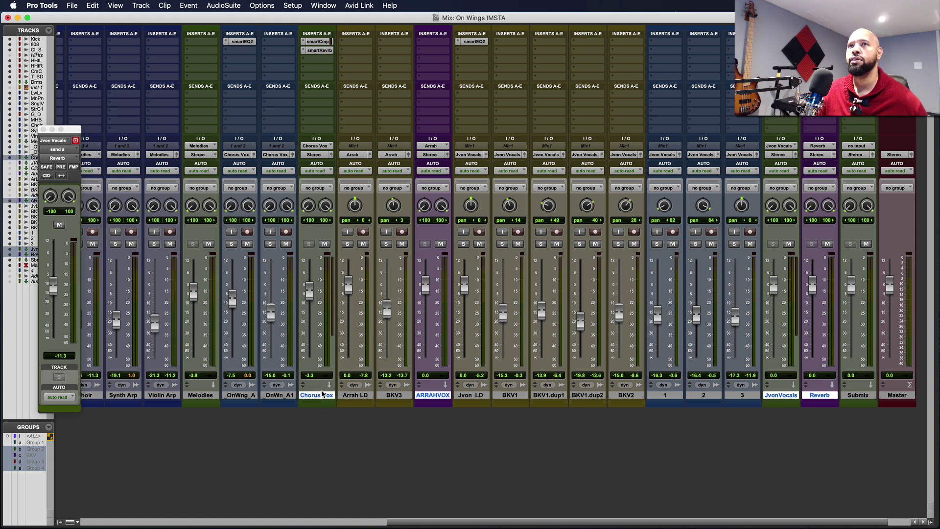
shift+click(202, 397)
drag(414, 522, 165, 524)
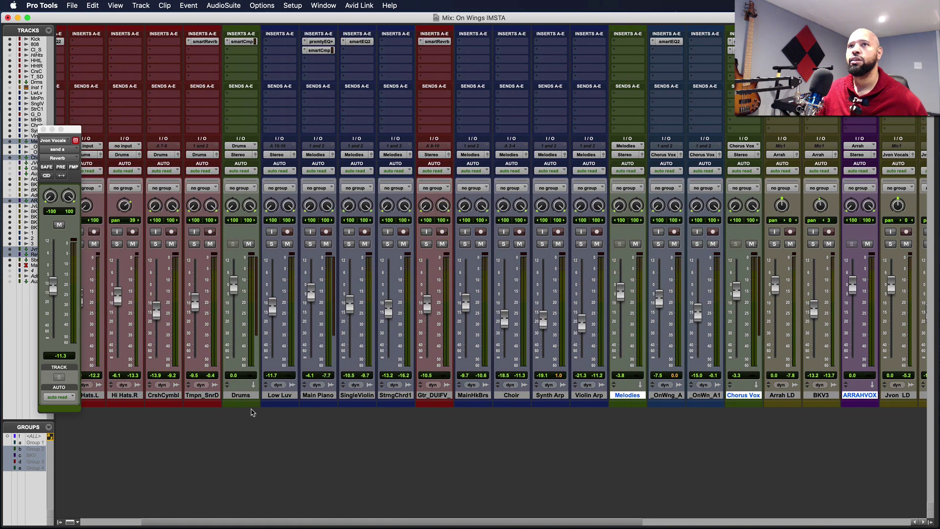
shift+click(247, 395)
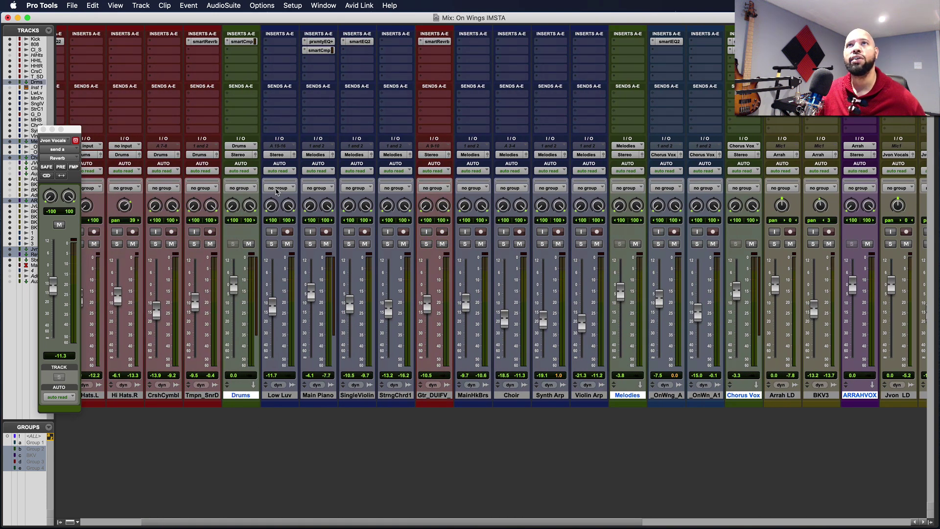
click(234, 154)
mouse_move(235, 155)
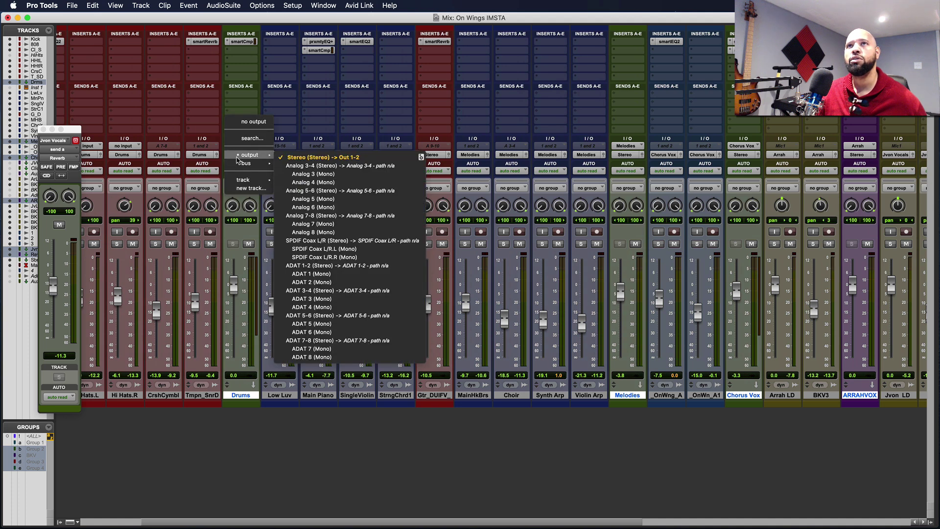
mouse_move(245, 179)
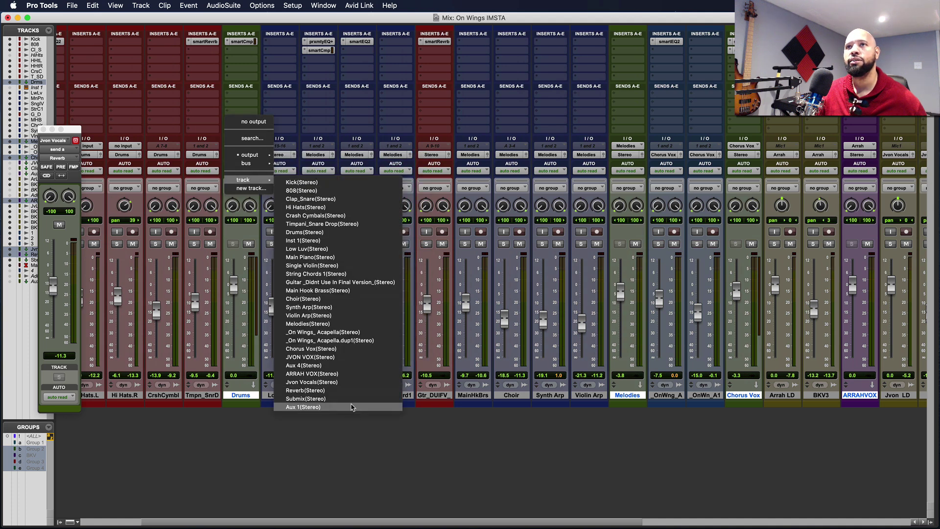
click(352, 399)
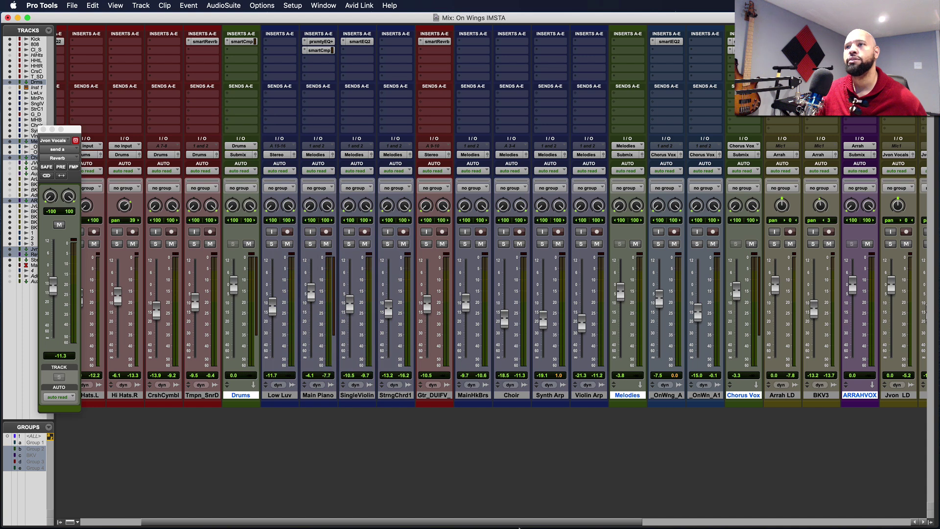
- Insert smart:comp on the Submix track and let it learn the mix during playback with the standard profile
scroll(542, 524, right, 10)
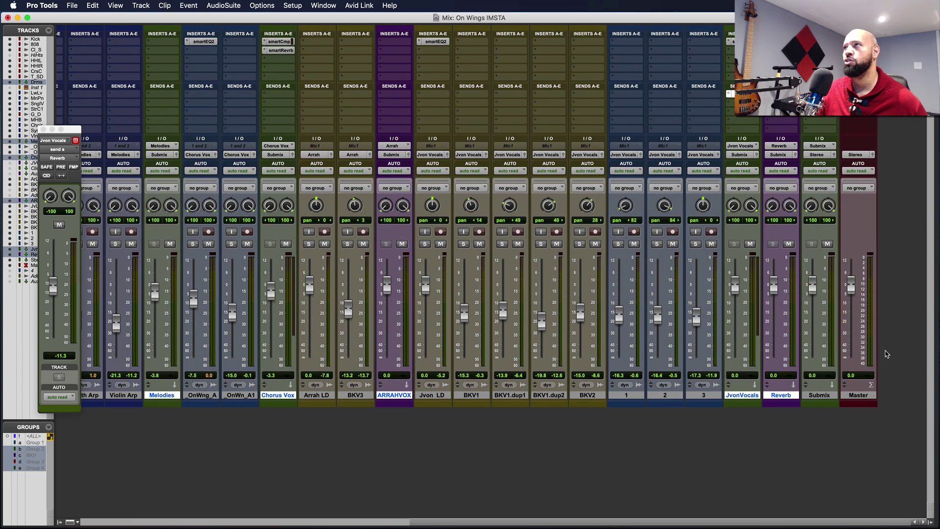
click(820, 41)
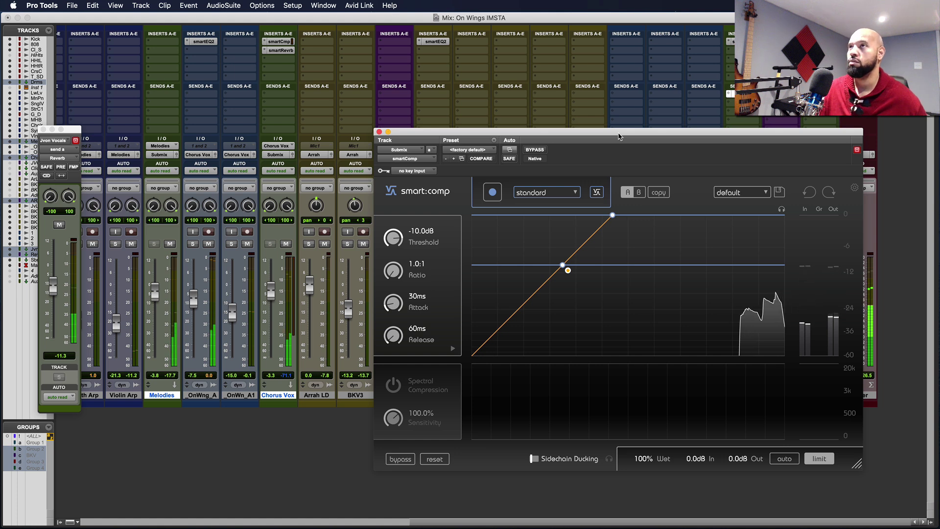
click(492, 195)
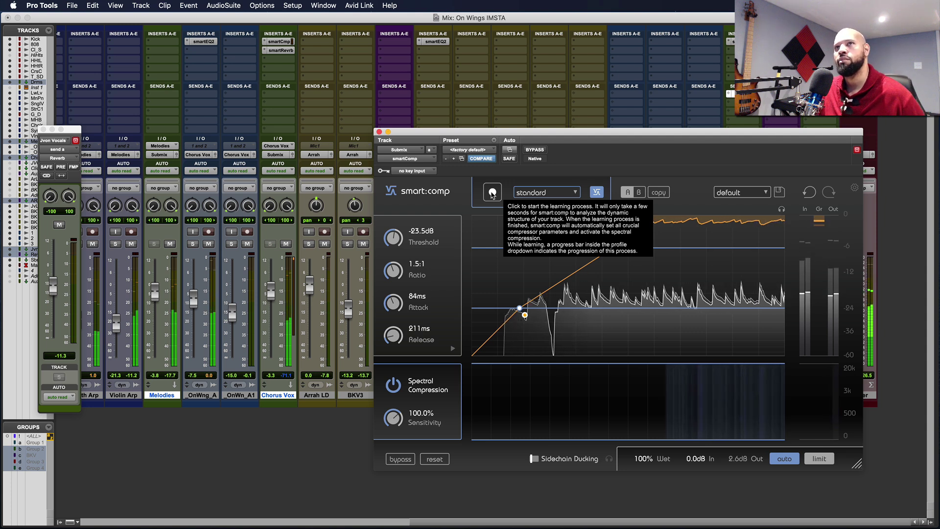
click(492, 193)
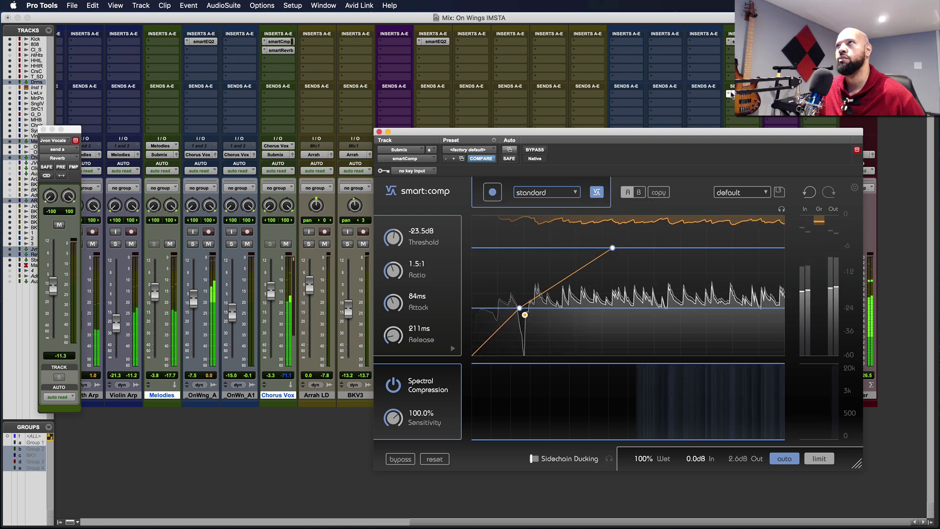
drag(731, 133, 577, 144)
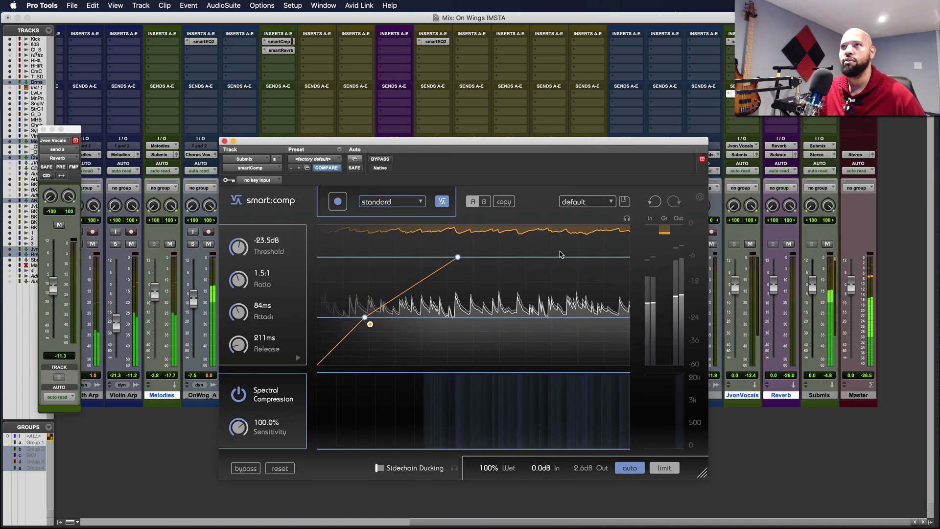
drag(318, 143, 340, 137)
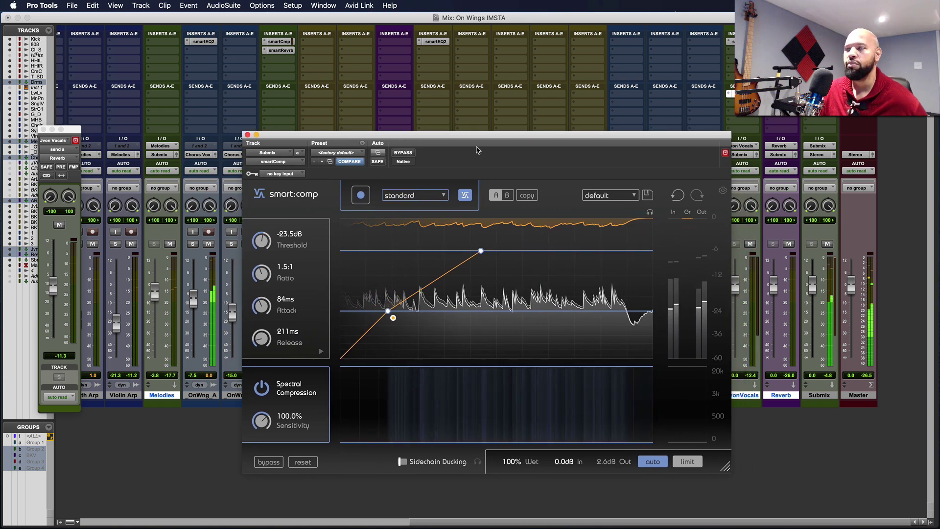